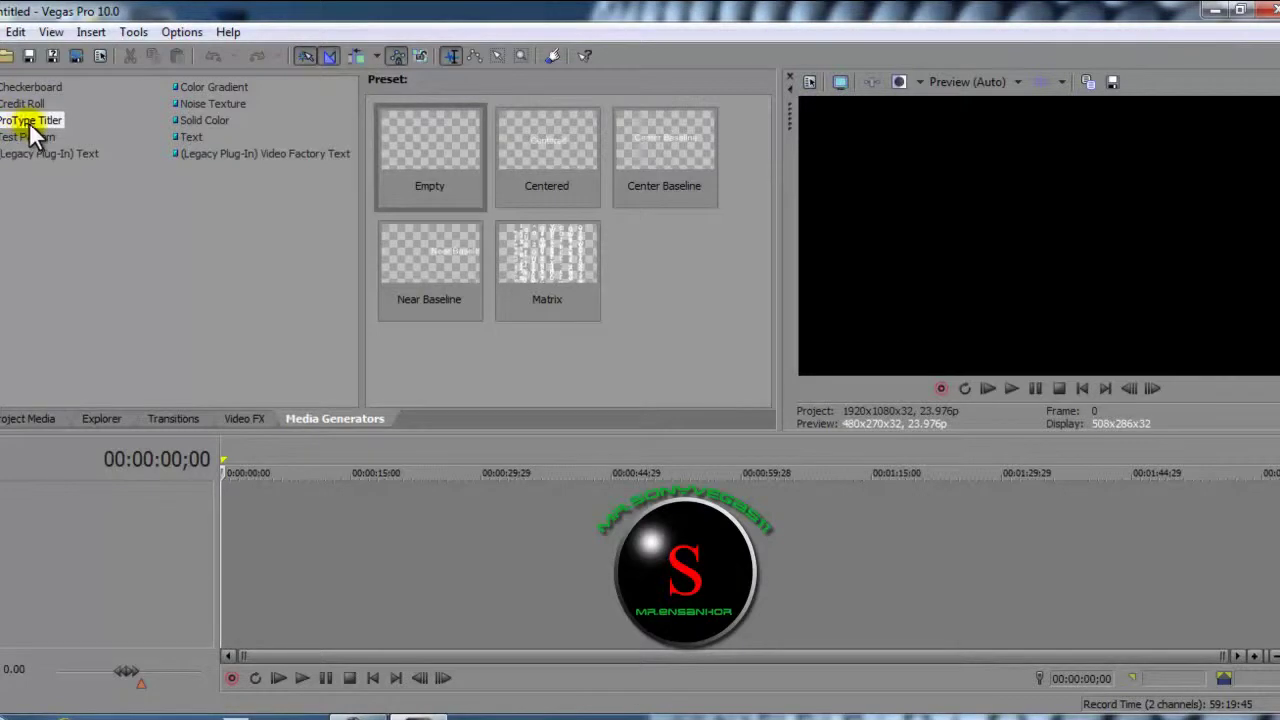
Step: Add a ProType Titler event with the Empty preset to the timeline and enlarge its generator window
mouse_move(431, 150)
left_mouse_down()
mouse_move(370, 320)
mouse_move(238, 515)
mouse_move(216, 515)
left_mouse_up()
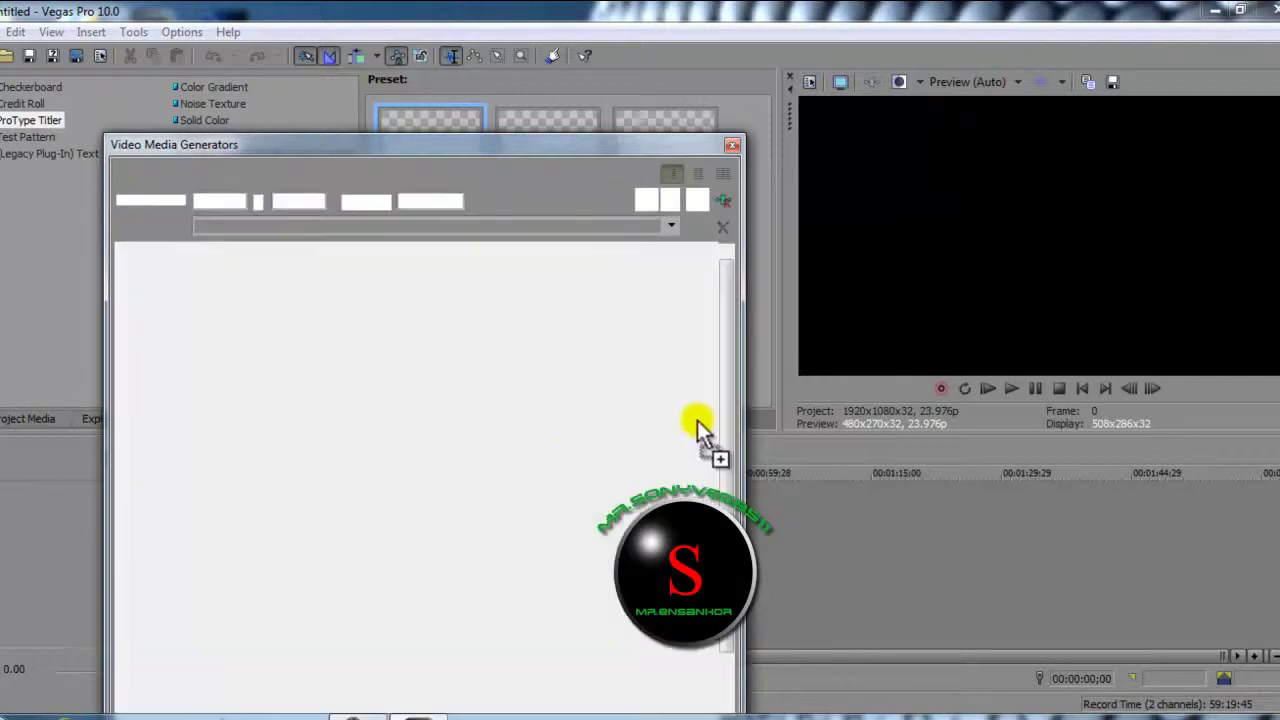
left_click_drag(748, 386, 1186, 386)
left_click_drag(790, 108, 742, 106)
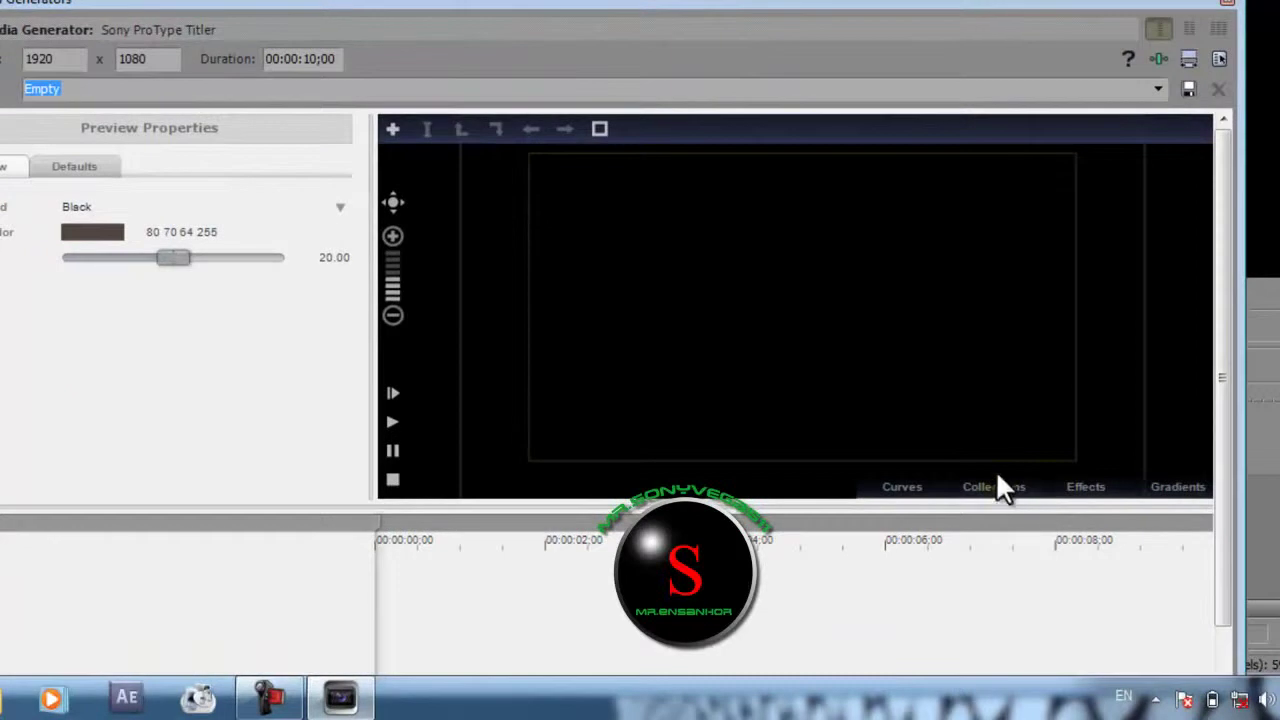
Step: Apply the Scroll animation from the titler's collections to the empty title
left_click(995, 487)
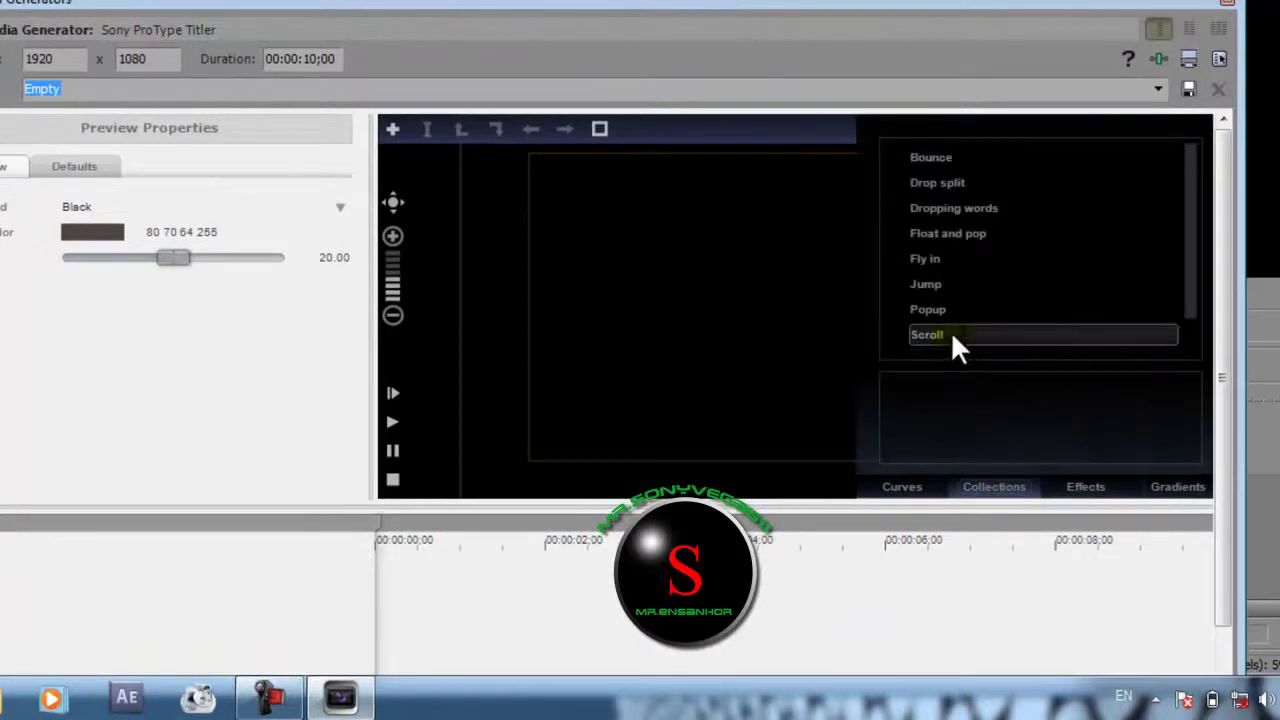
left_click(953, 337)
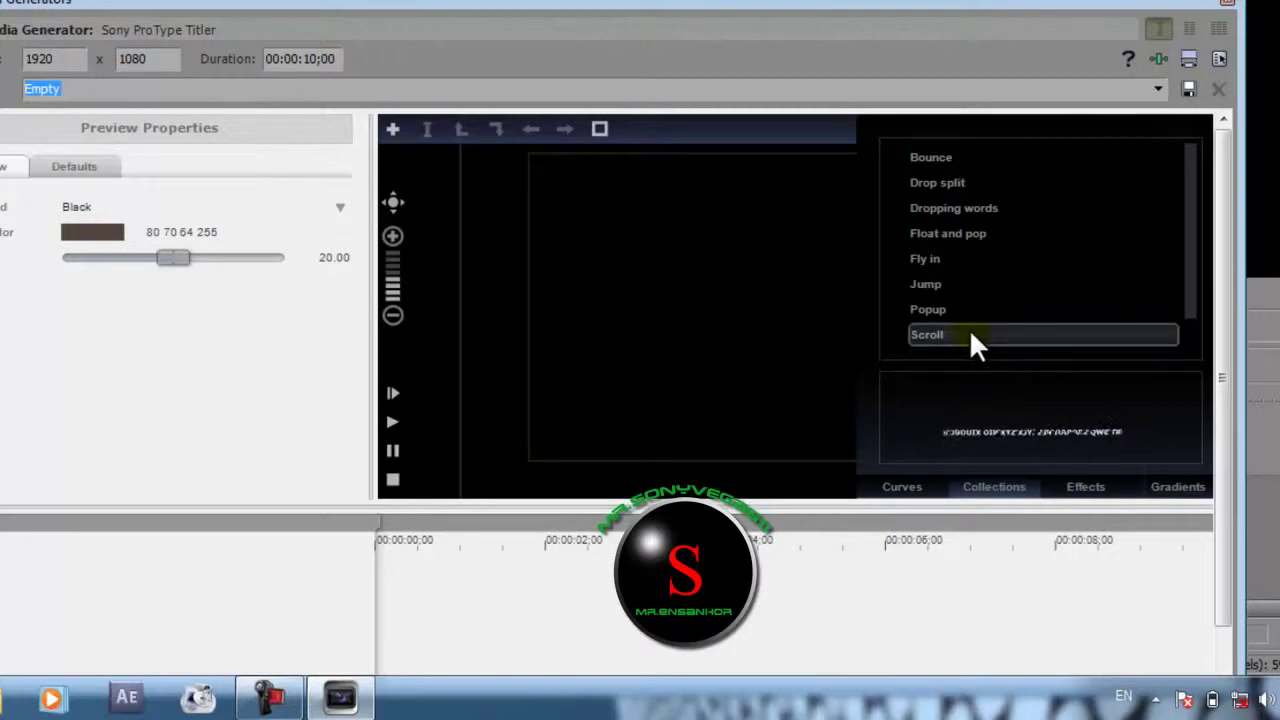
left_click_drag(975, 343, 165, 556)
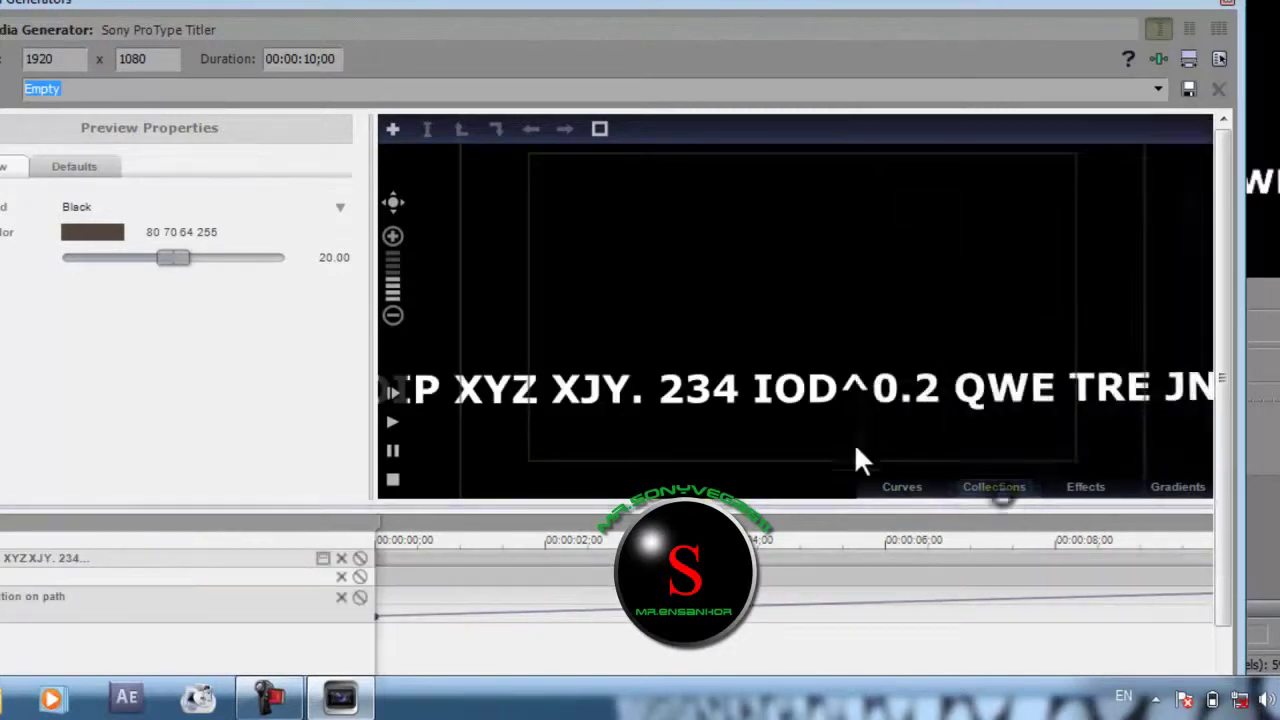
Step: Replace the scroll's placeholder text with "I love Iraq And Kurdistan" and leave text editing
left_click(834, 396)
left_click(835, 398)
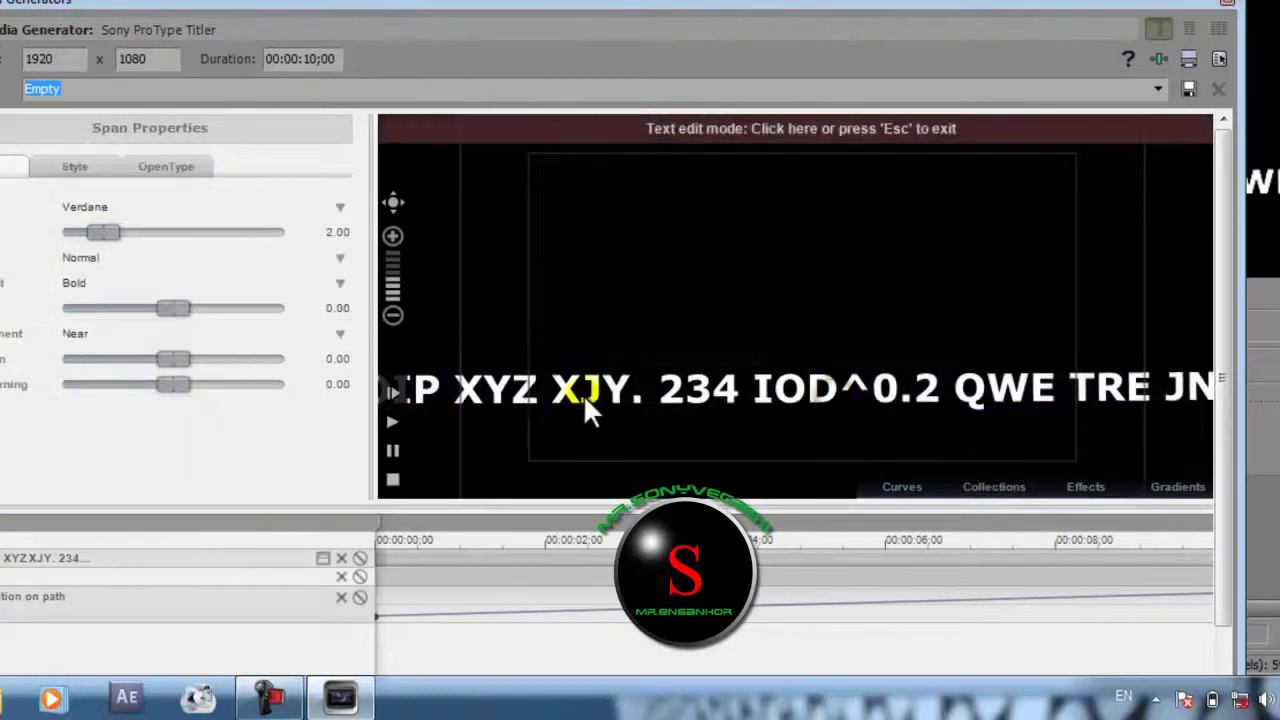
left_click_drag(512, 395, 913, 400)
key("Delete")
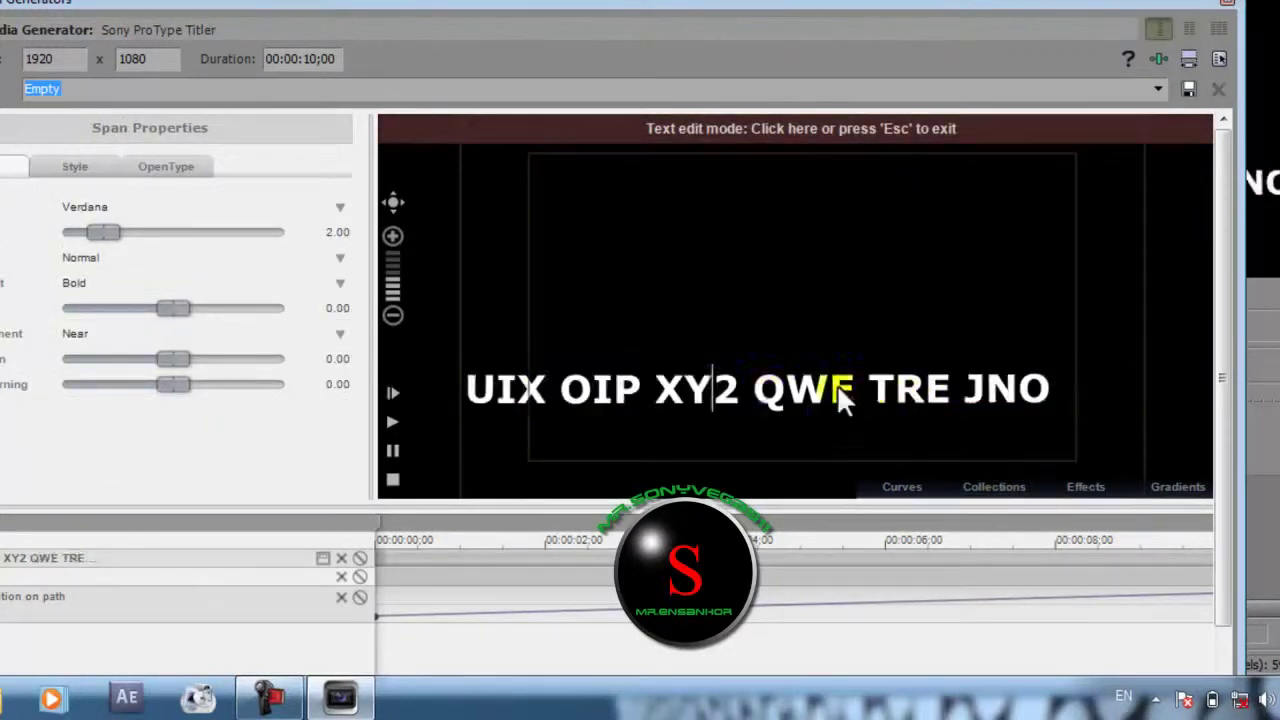
left_click_drag(471, 394, 1005, 396)
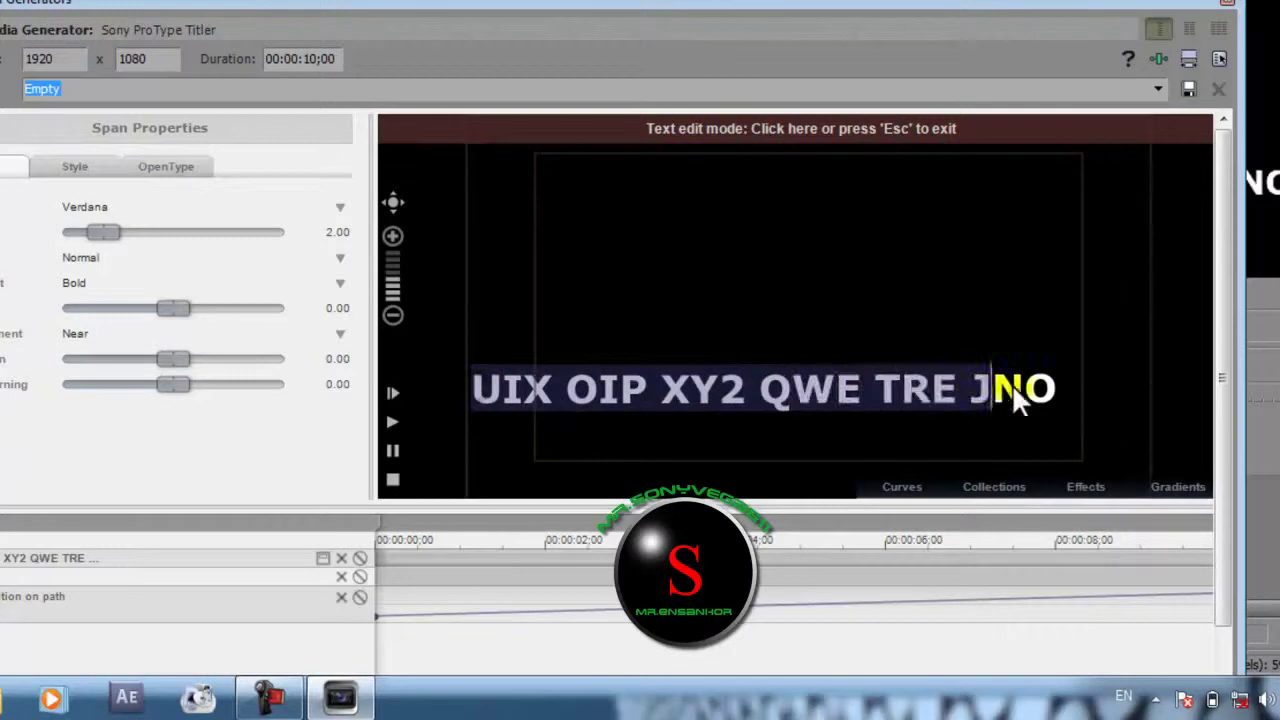
key("Delete")
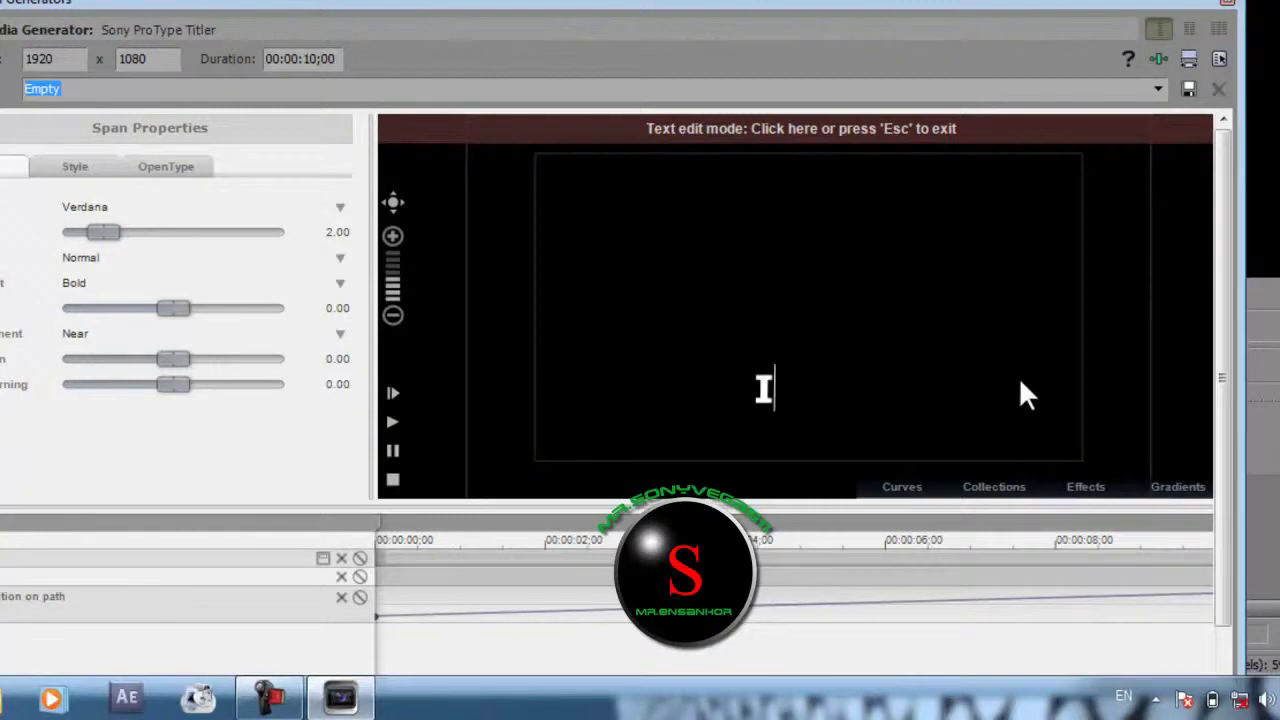
type("I lo")
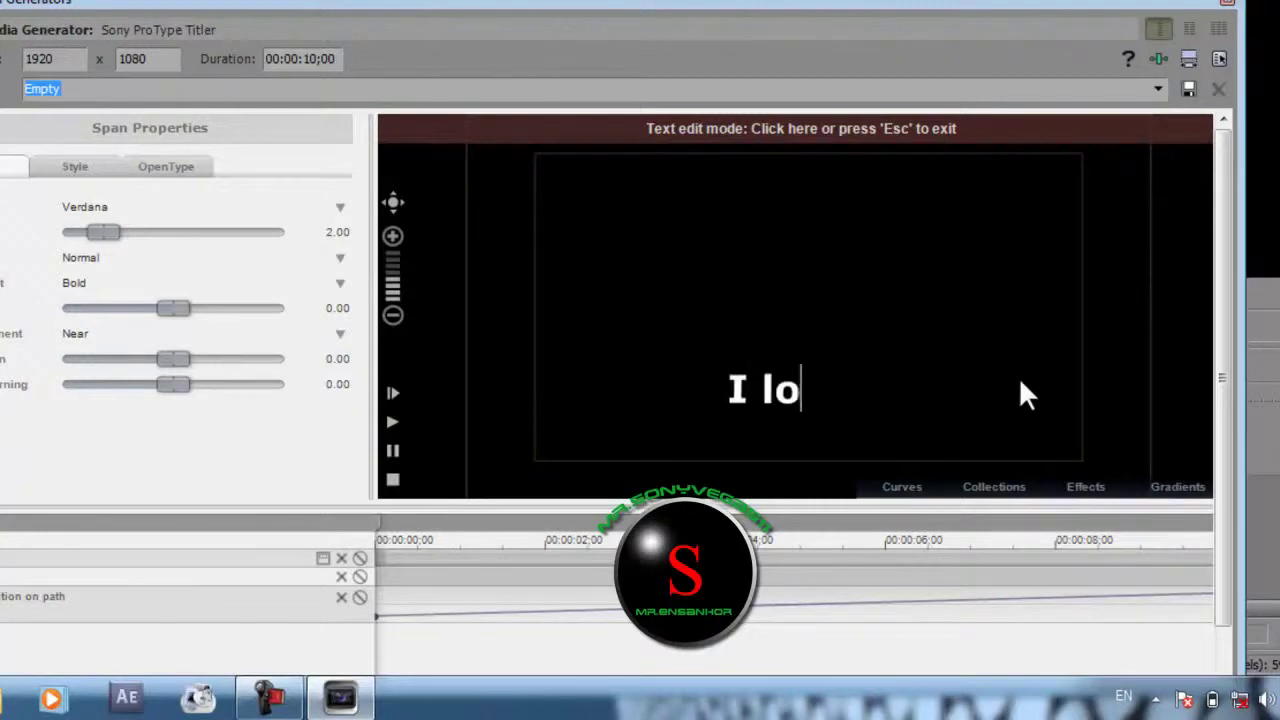
type("ve ")
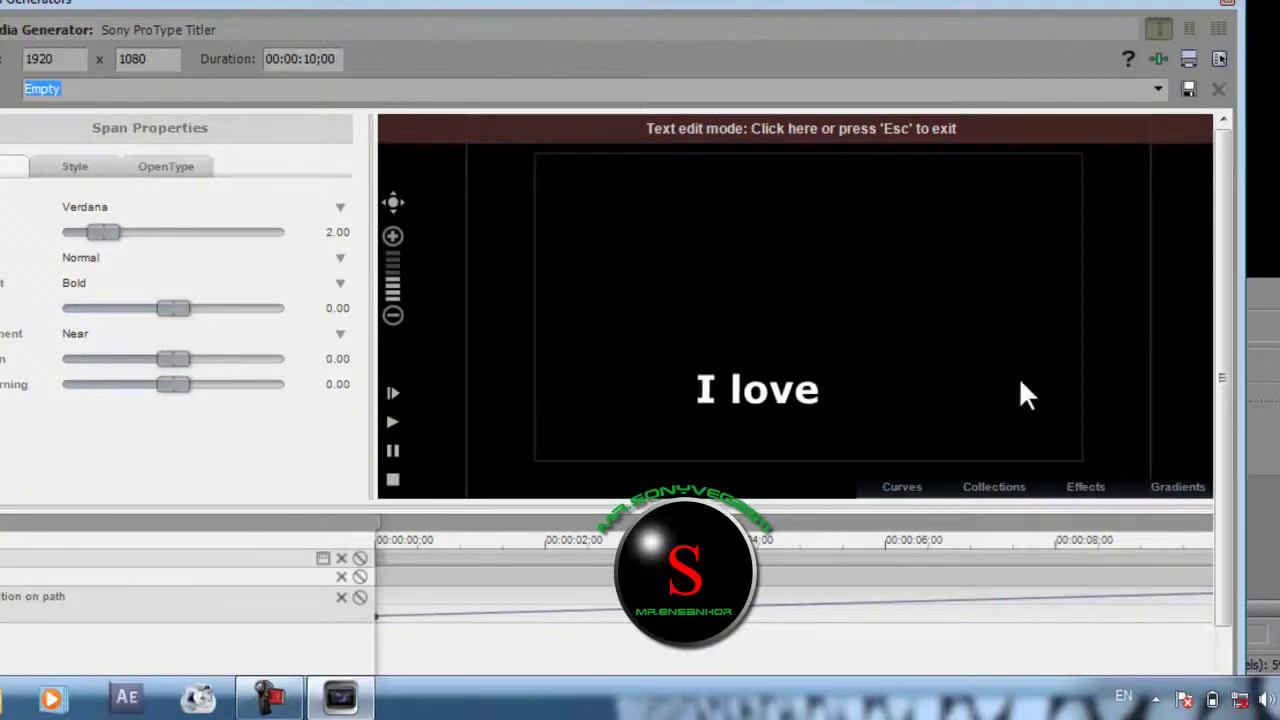
type("I")
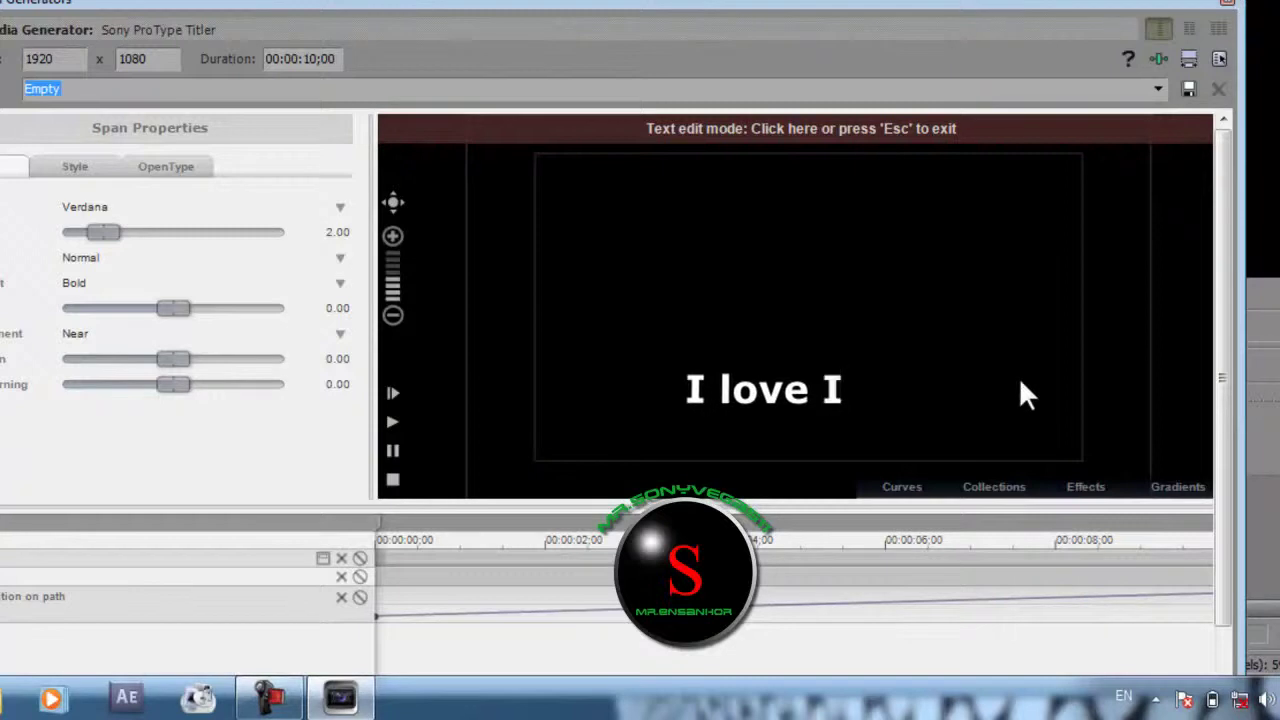
type("raq")
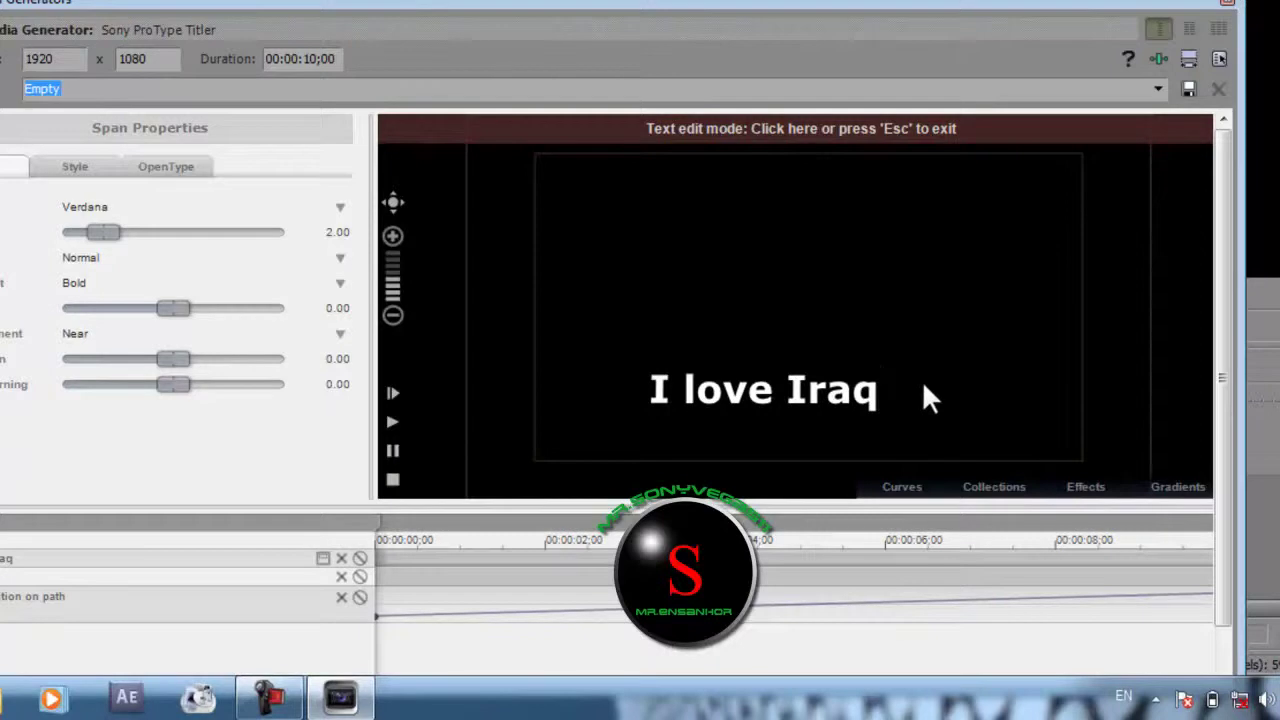
type(" And")
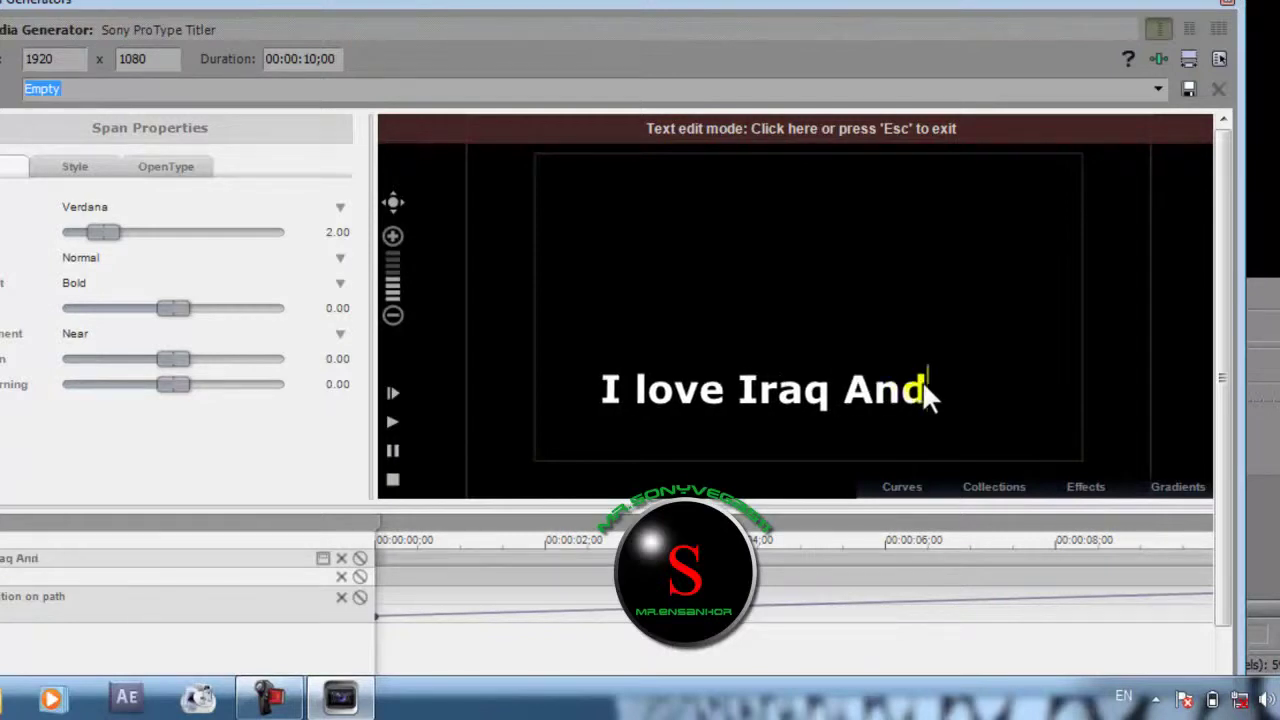
type(" K")
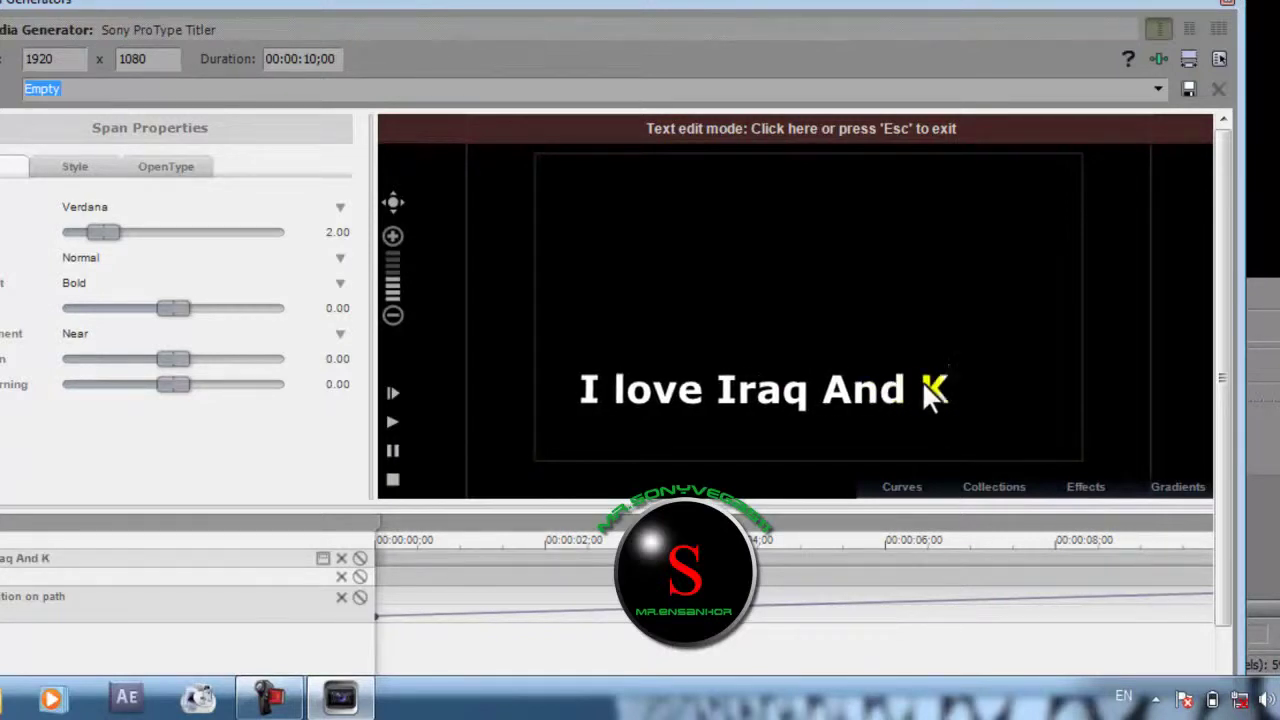
type("urdis")
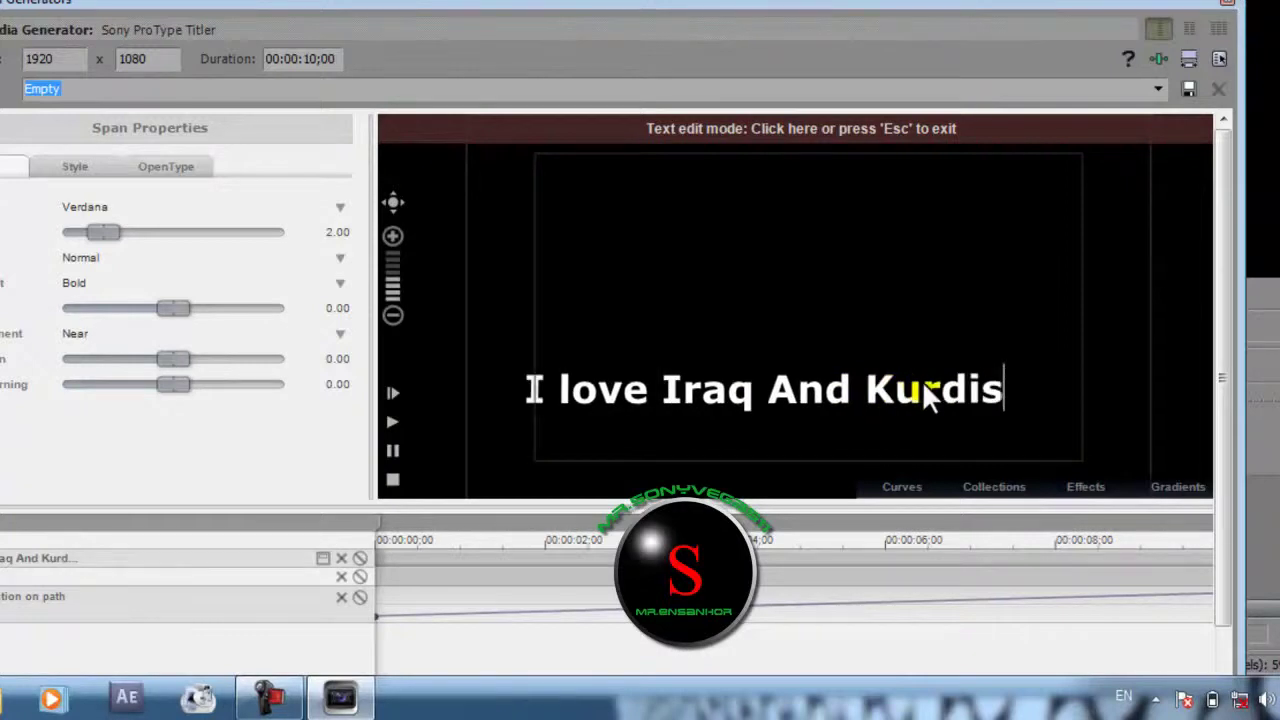
type("tan")
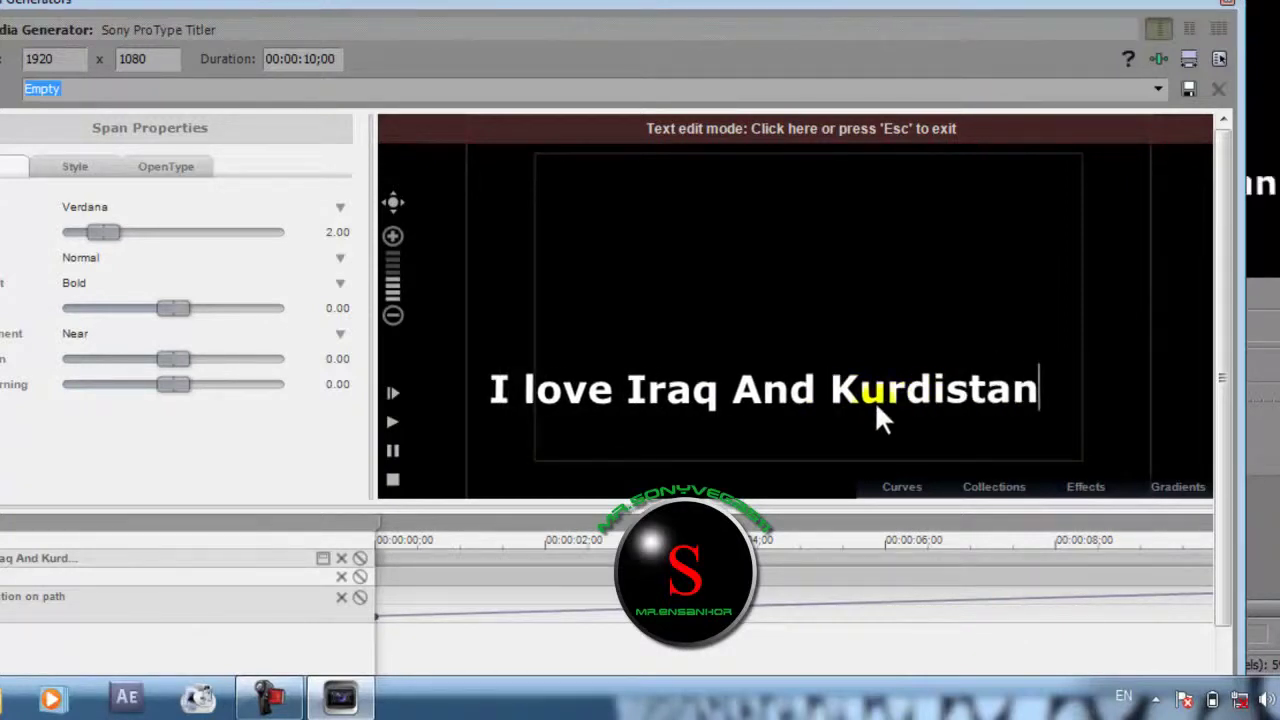
key("Escape")
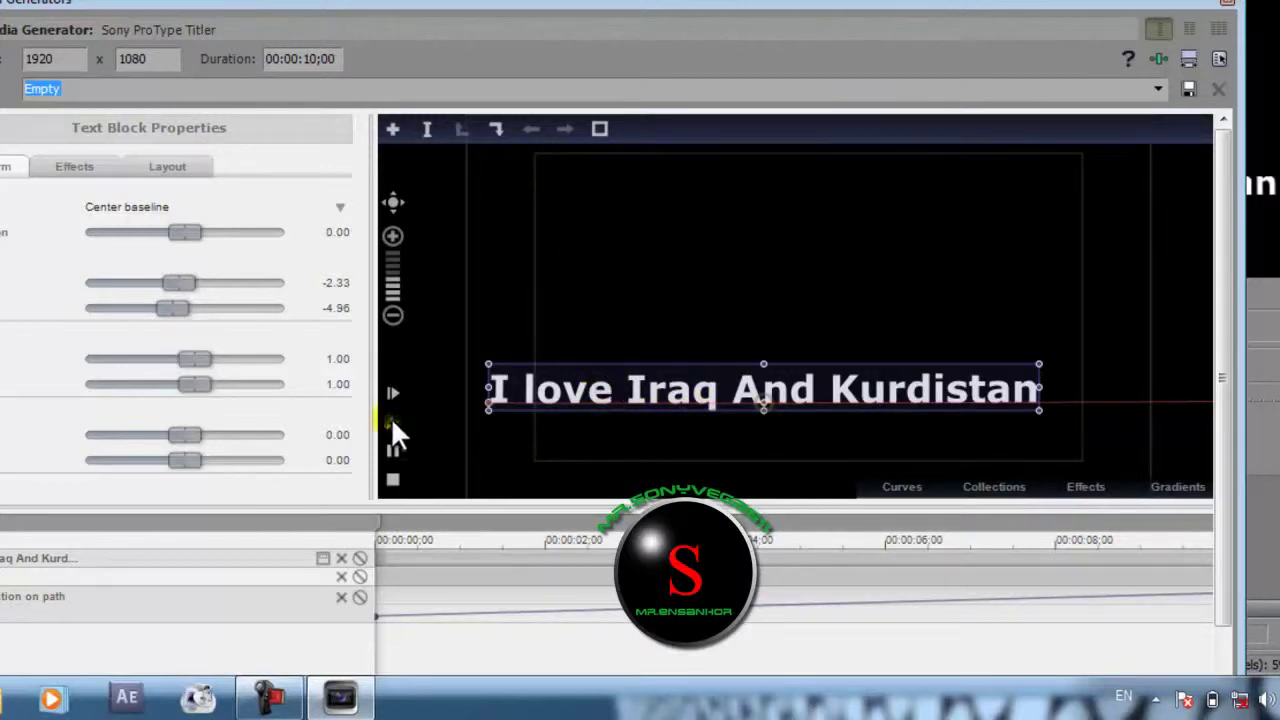
Step: Preview the scrolling text, raise the Position on path start keyframe to the end keyframe's level, and replay it
left_click(392, 422)
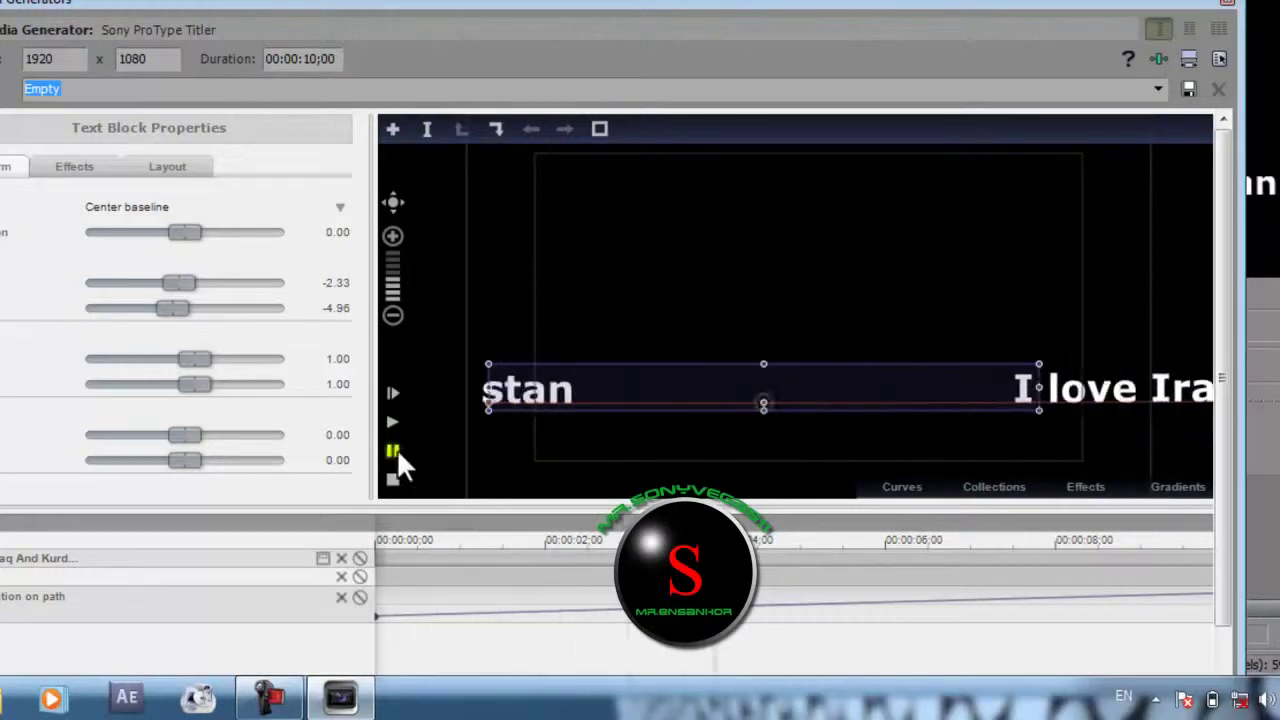
left_click(393, 480)
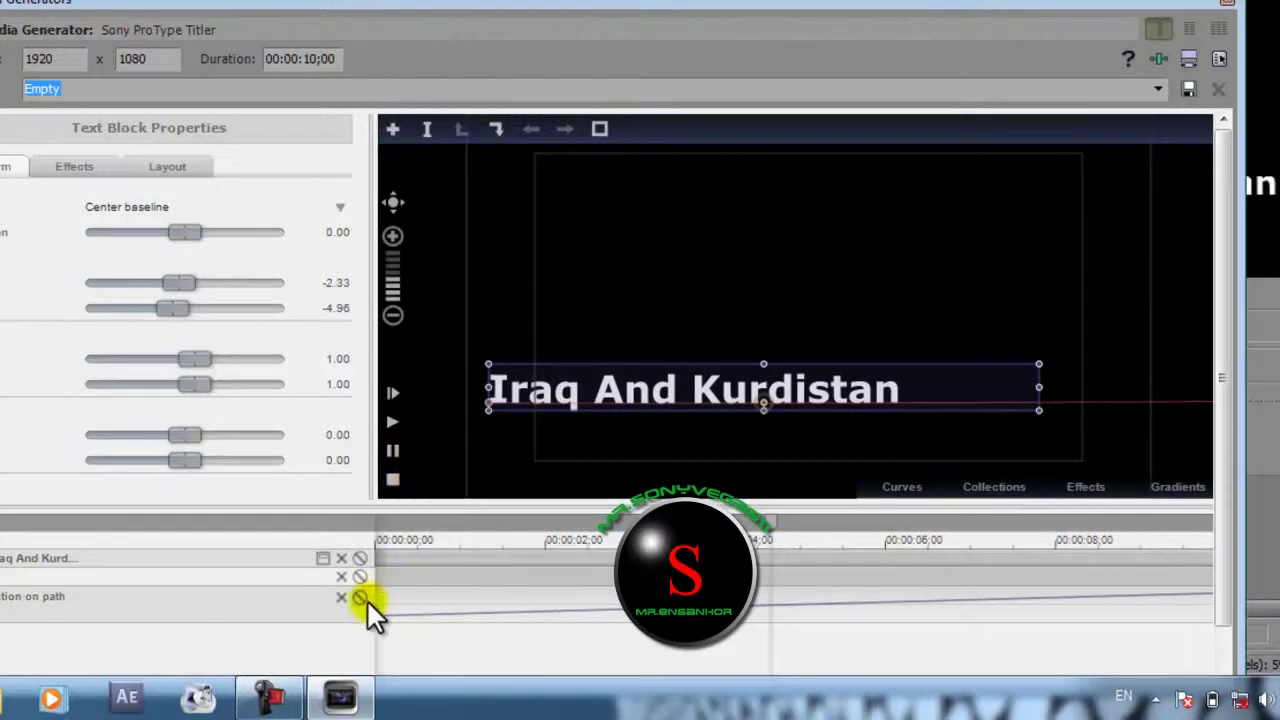
left_click_drag(377, 613, 382, 595)
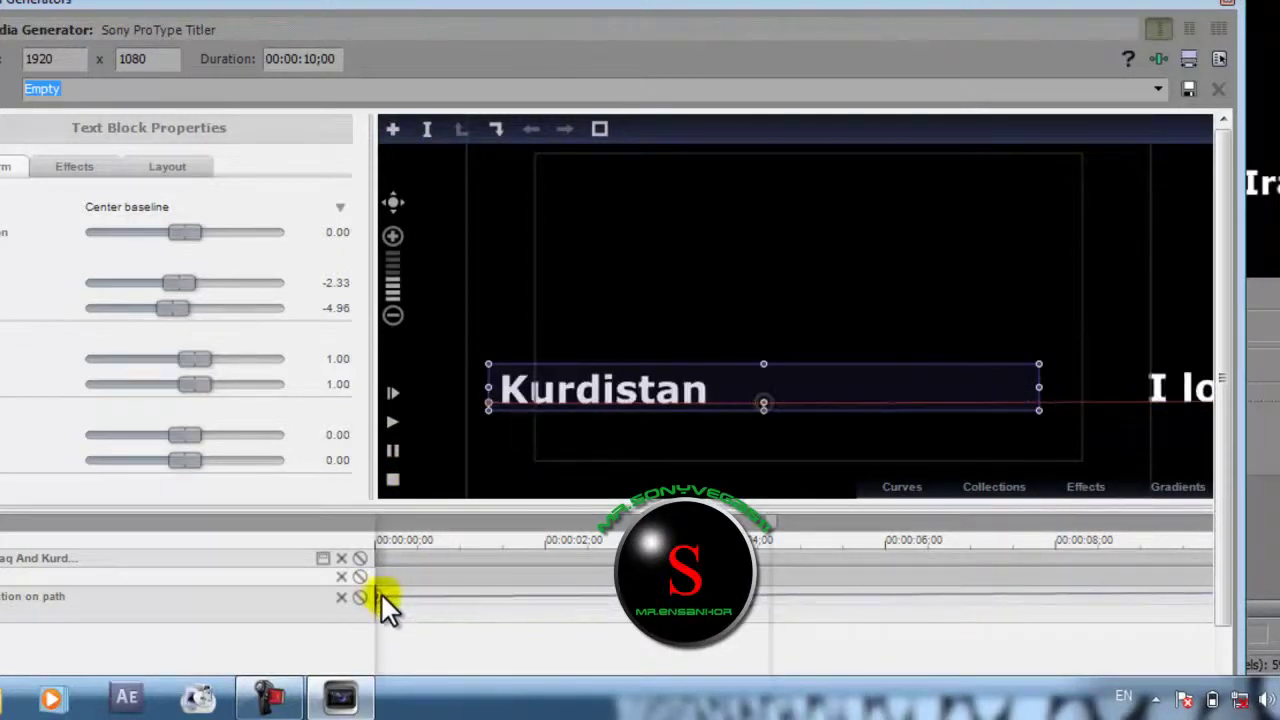
left_click(387, 421)
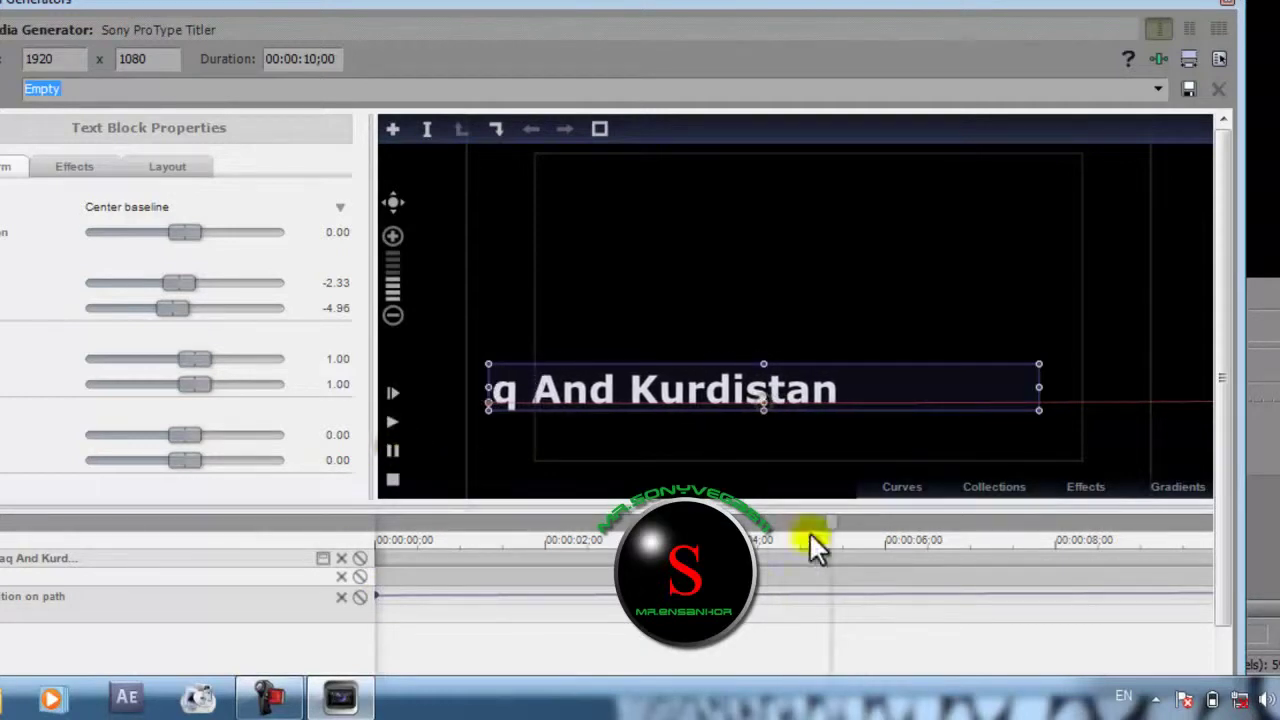
Step: Try lowering both the end and start keyframes of Position on path, preview the motion, and raise the start keyframe again
left_click_drag(1243, 623, 1277, 618)
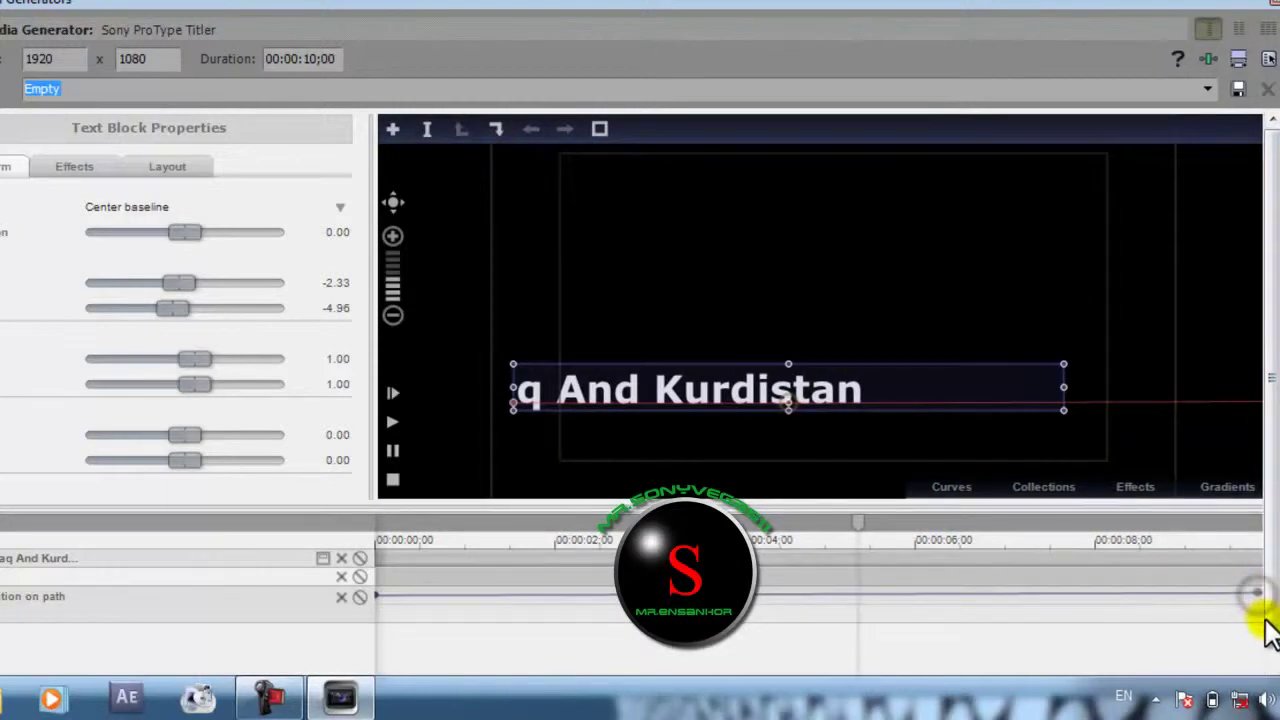
left_click_drag(1256, 595, 1258, 611)
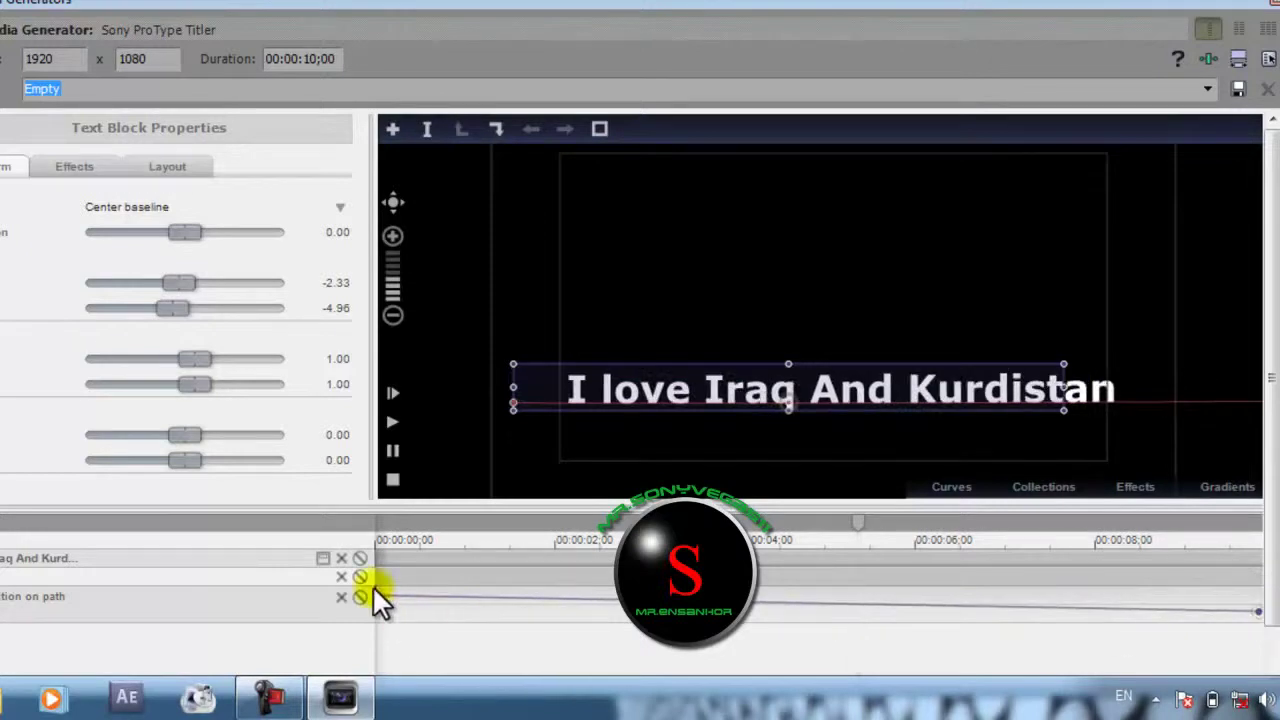
left_click_drag(376, 593, 389, 615)
left_click(397, 425)
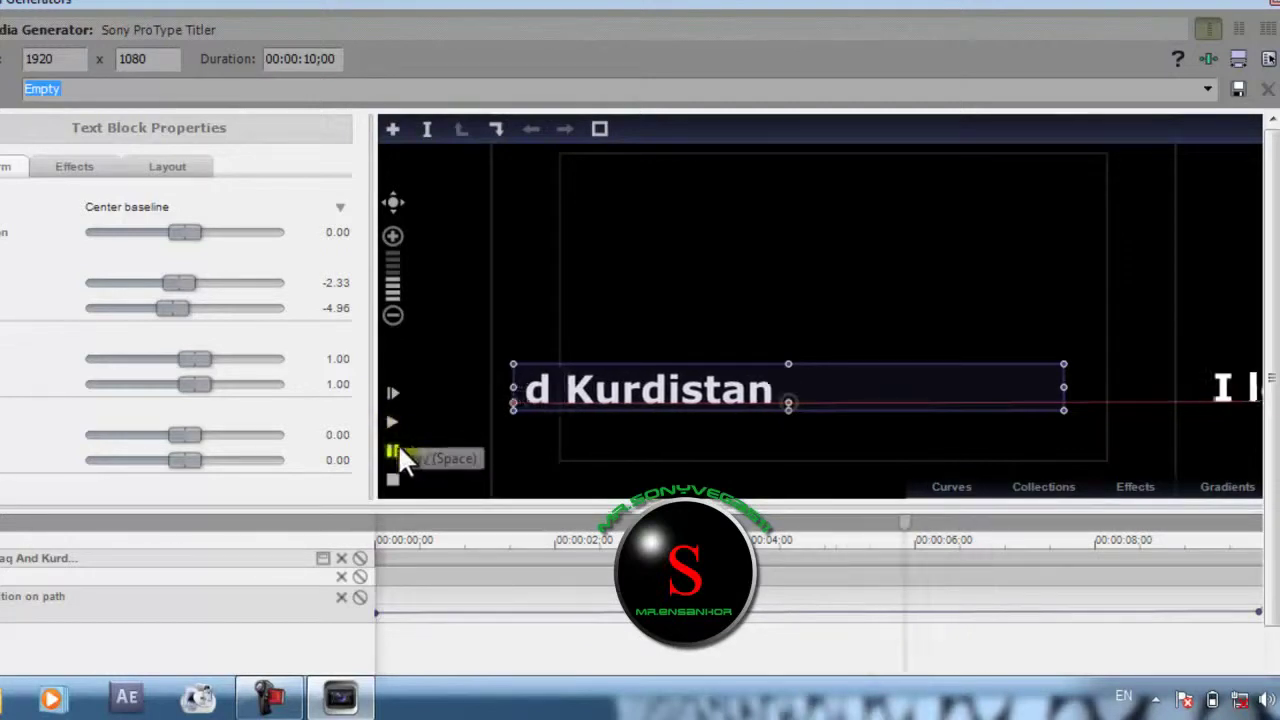
left_click_drag(377, 608, 384, 590)
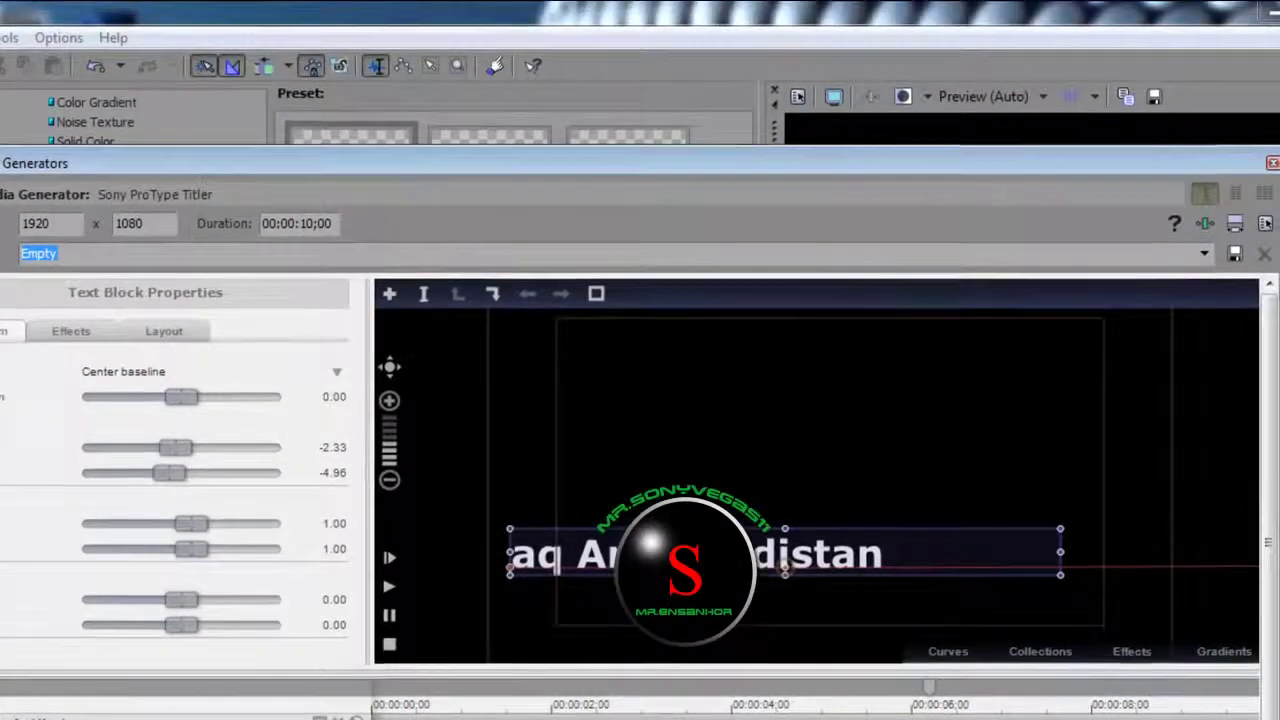
Step: Play back the title's scroll animation in the titler preview and pause it
scroll(640, 470, "down", 2)
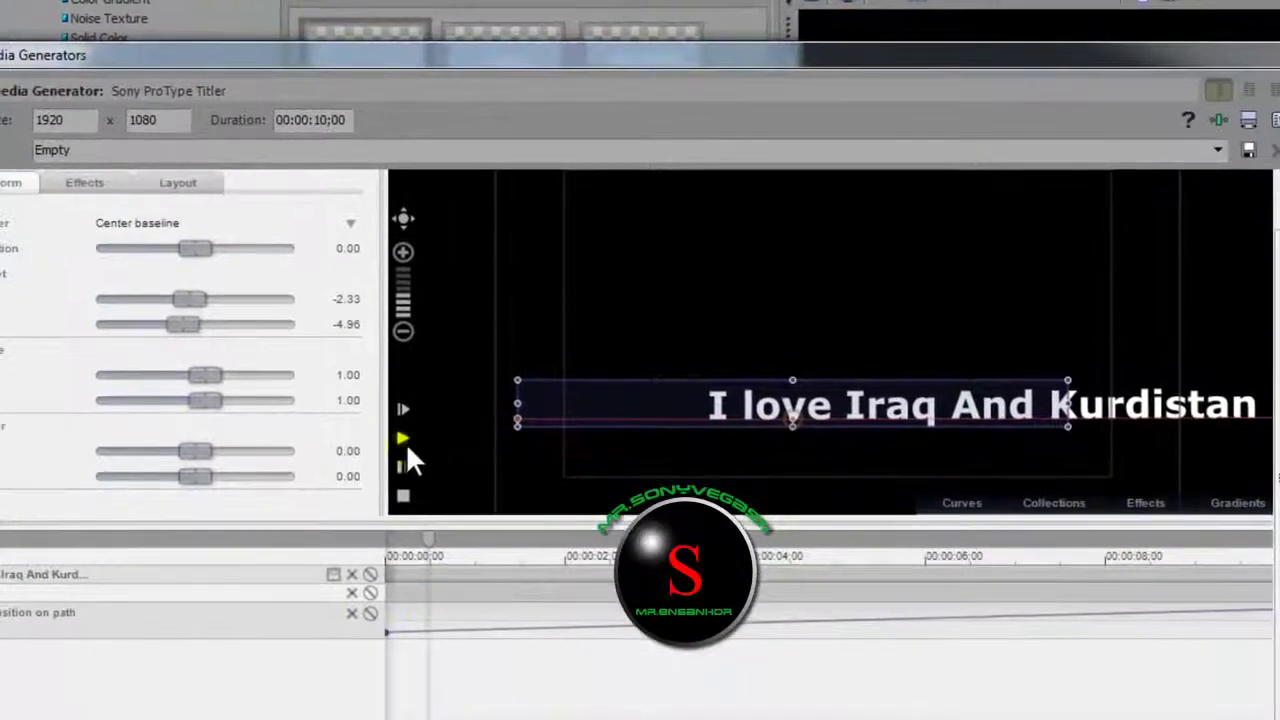
left_click(391, 522)
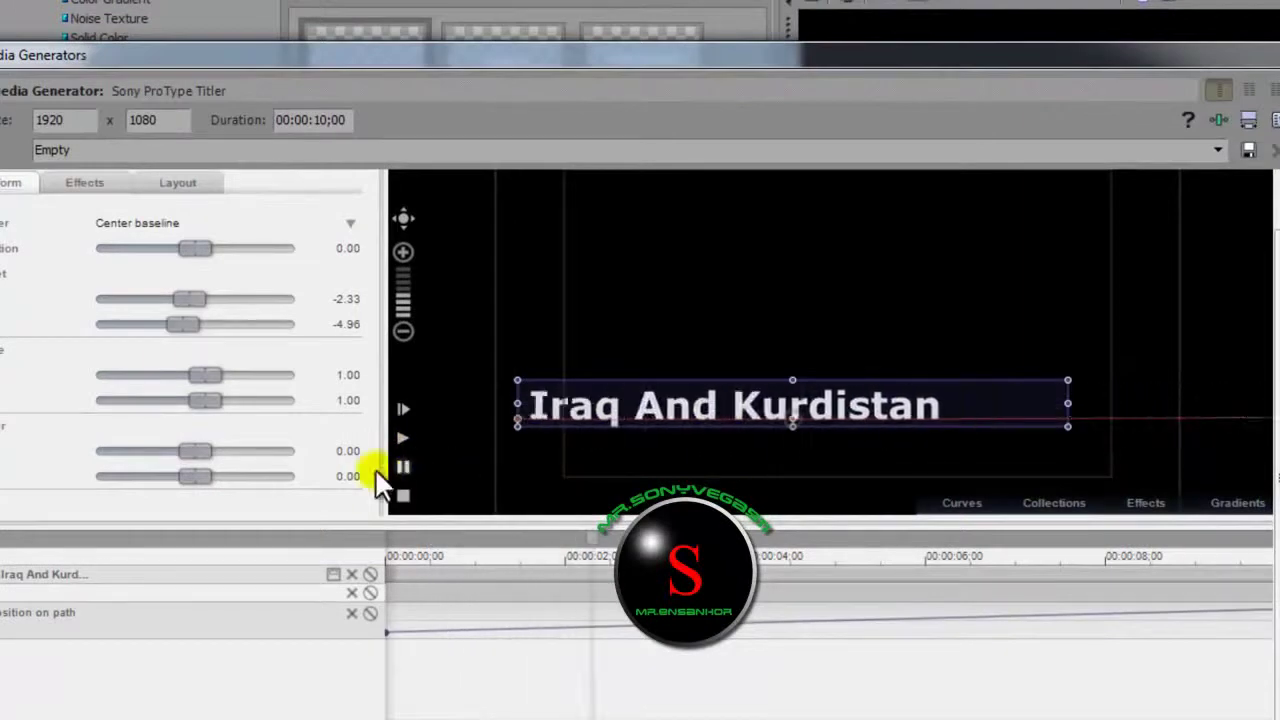
left_click(400, 466)
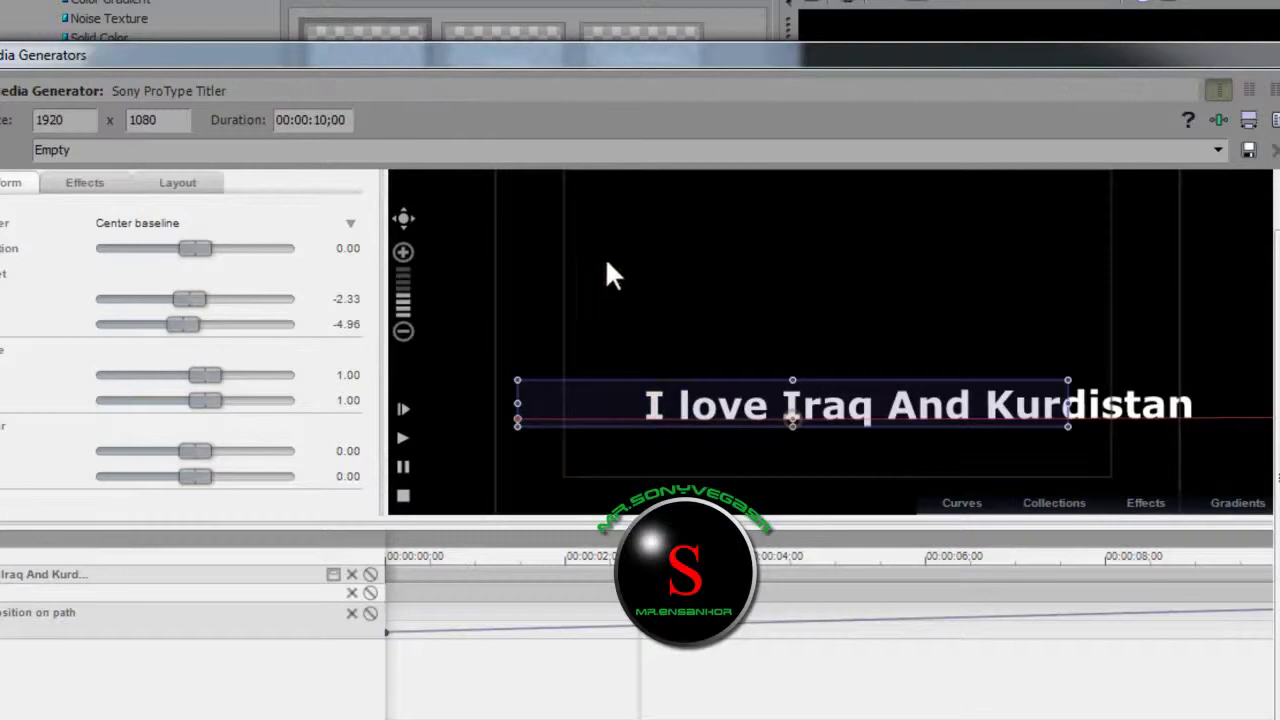
Step: Turn on vertical orientation in the text block's layout properties
left_click(182, 186)
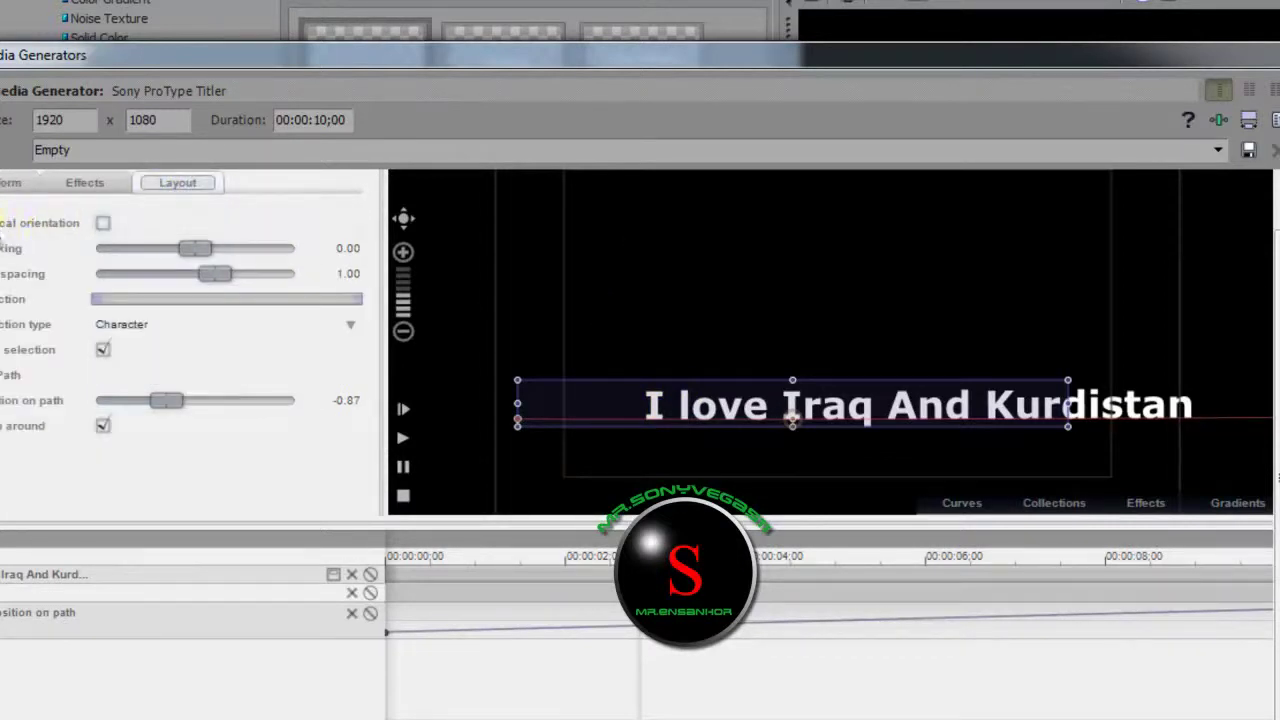
left_click(104, 223)
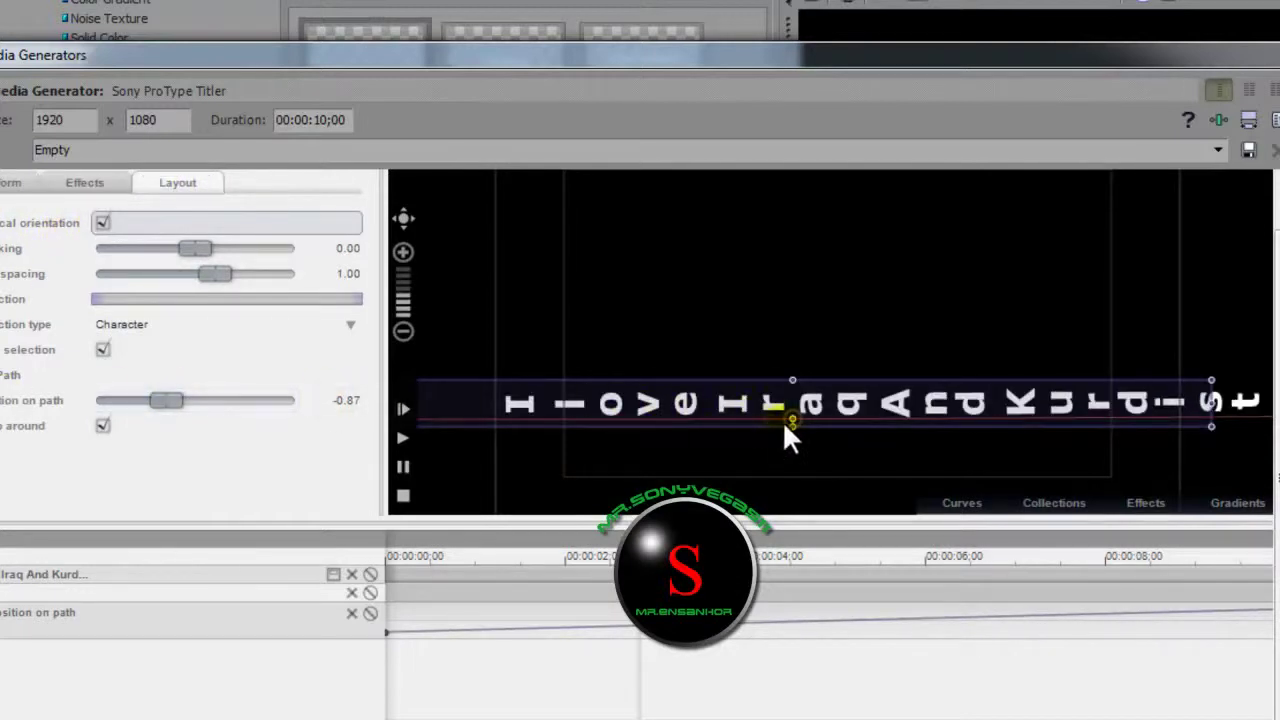
Step: Reshape the text path to run vertically along the frame's left edge, from its upper-left corner down past the lower edge
left_click_drag(800, 434, 768, 405)
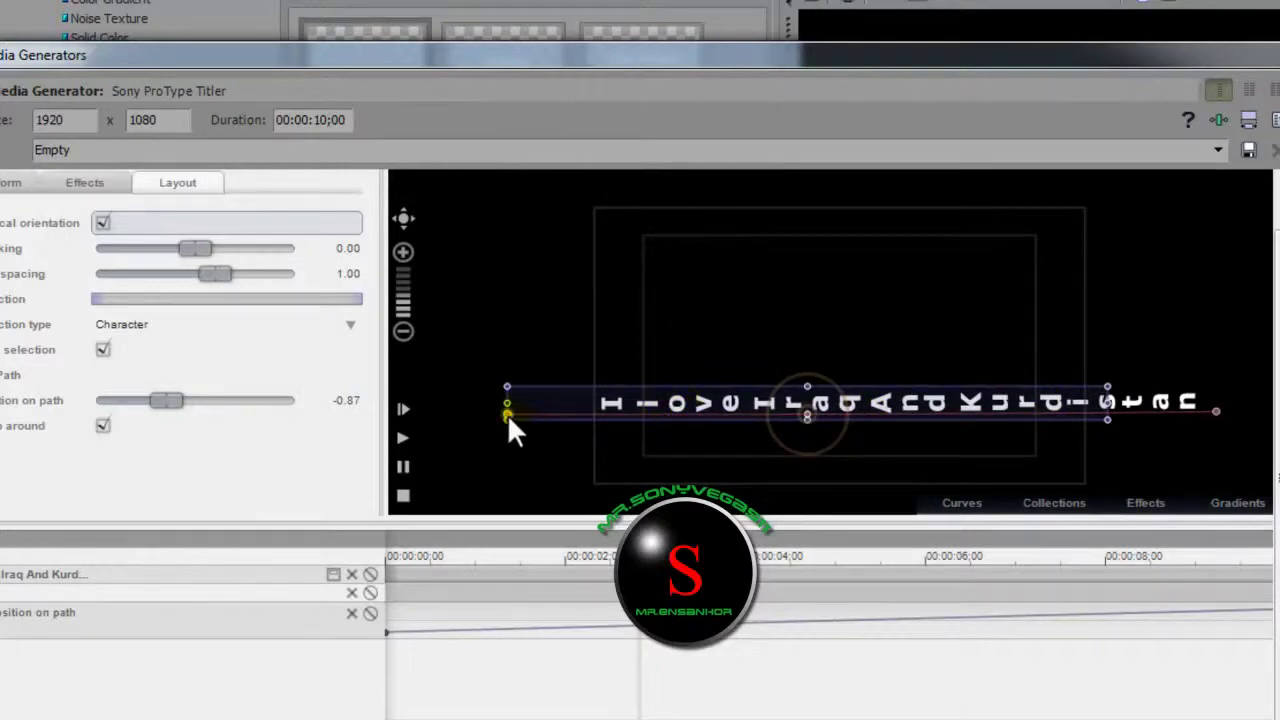
left_click_drag(512, 412, 607, 217)
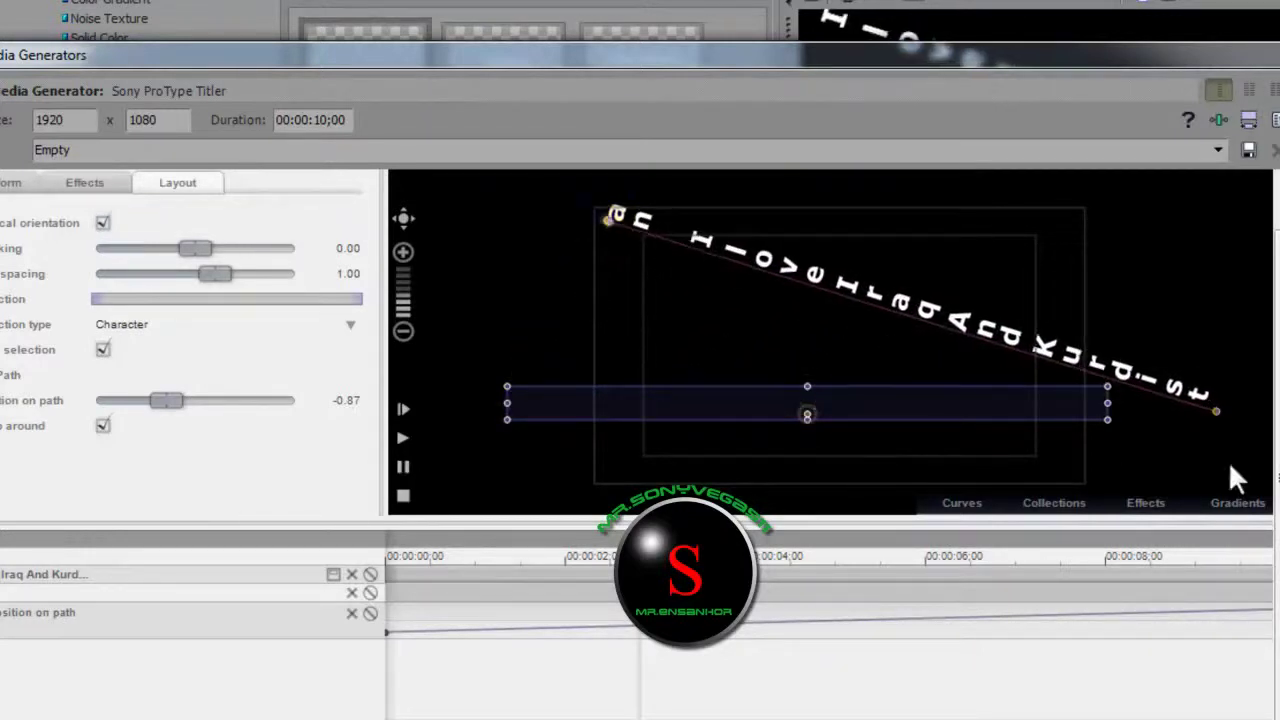
left_click_drag(1219, 416, 615, 492)
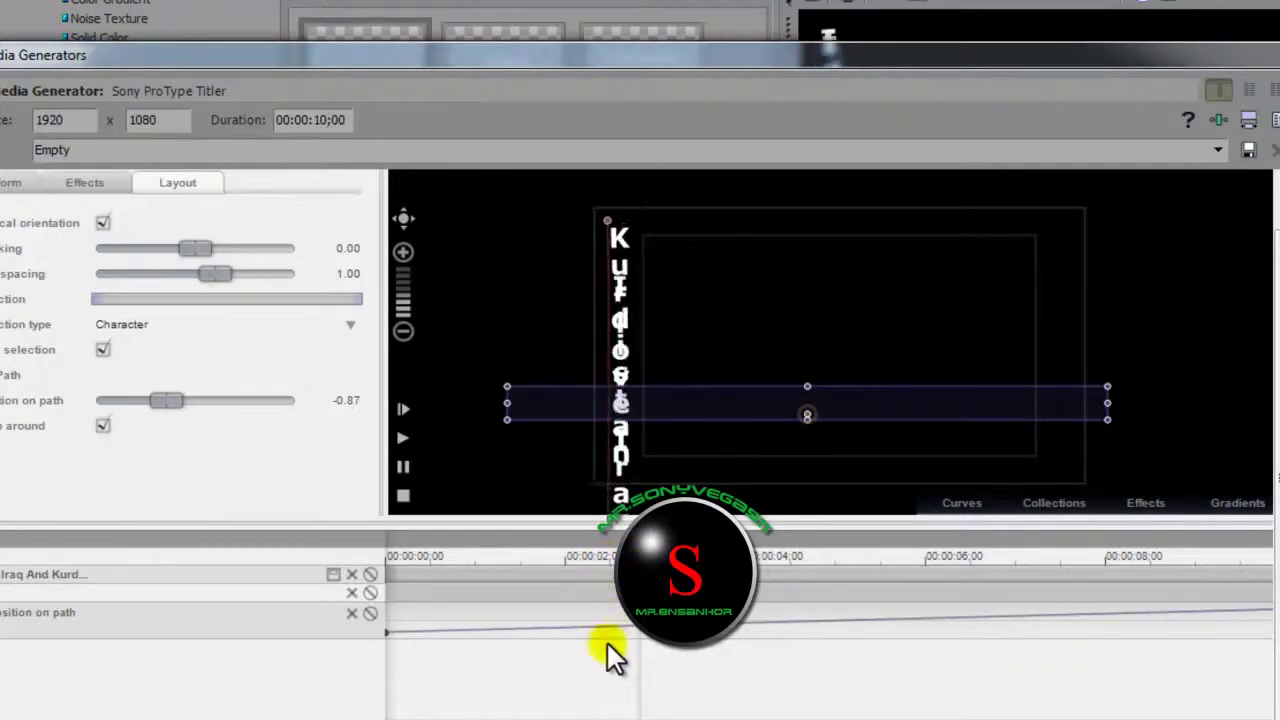
left_click_drag(611, 496, 595, 518)
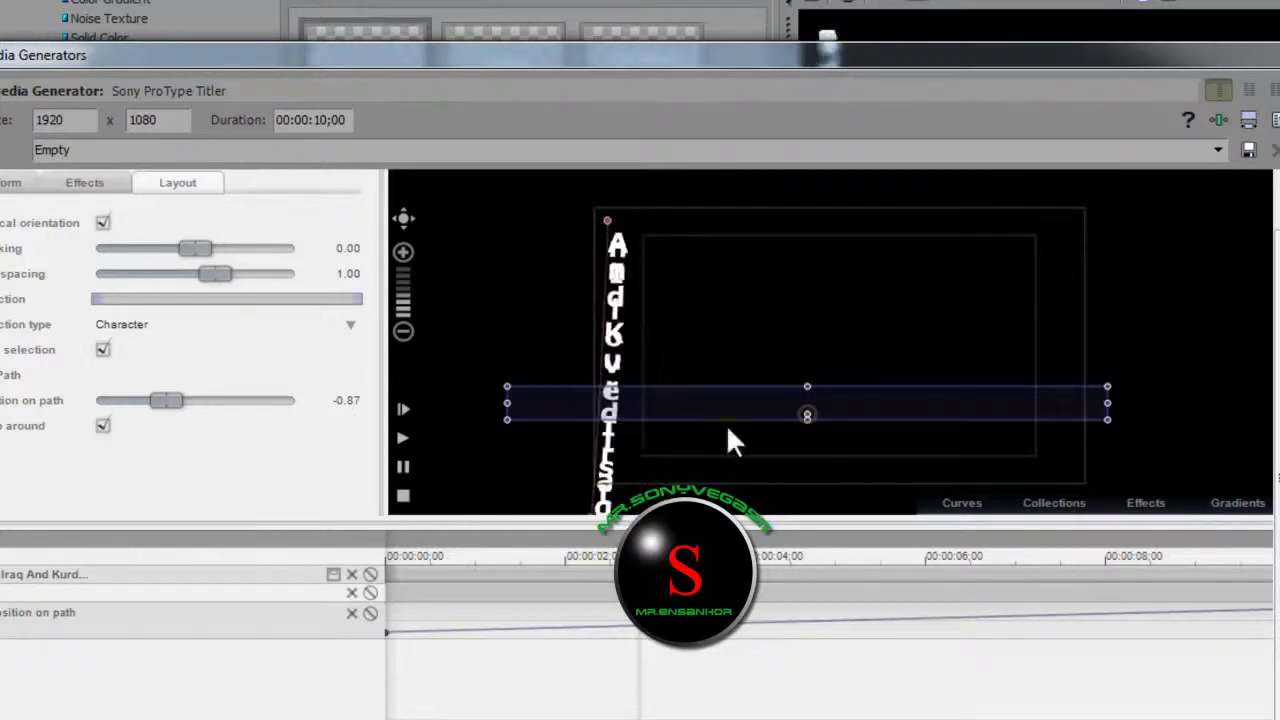
Step: Straighten the first title's vertical text path and extend its upper end above the frame
scroll(727, 415, "down", 1)
left_click_drag(652, 483, 676, 492)
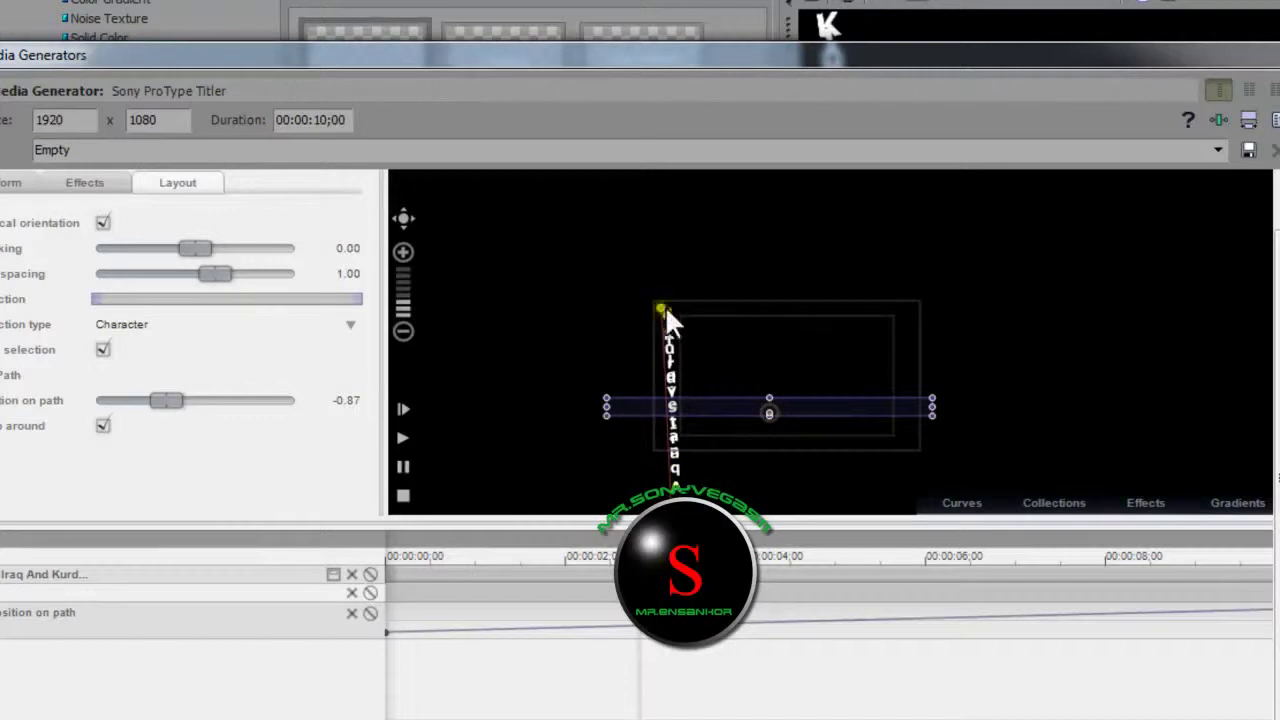
left_click_drag(677, 313, 674, 268)
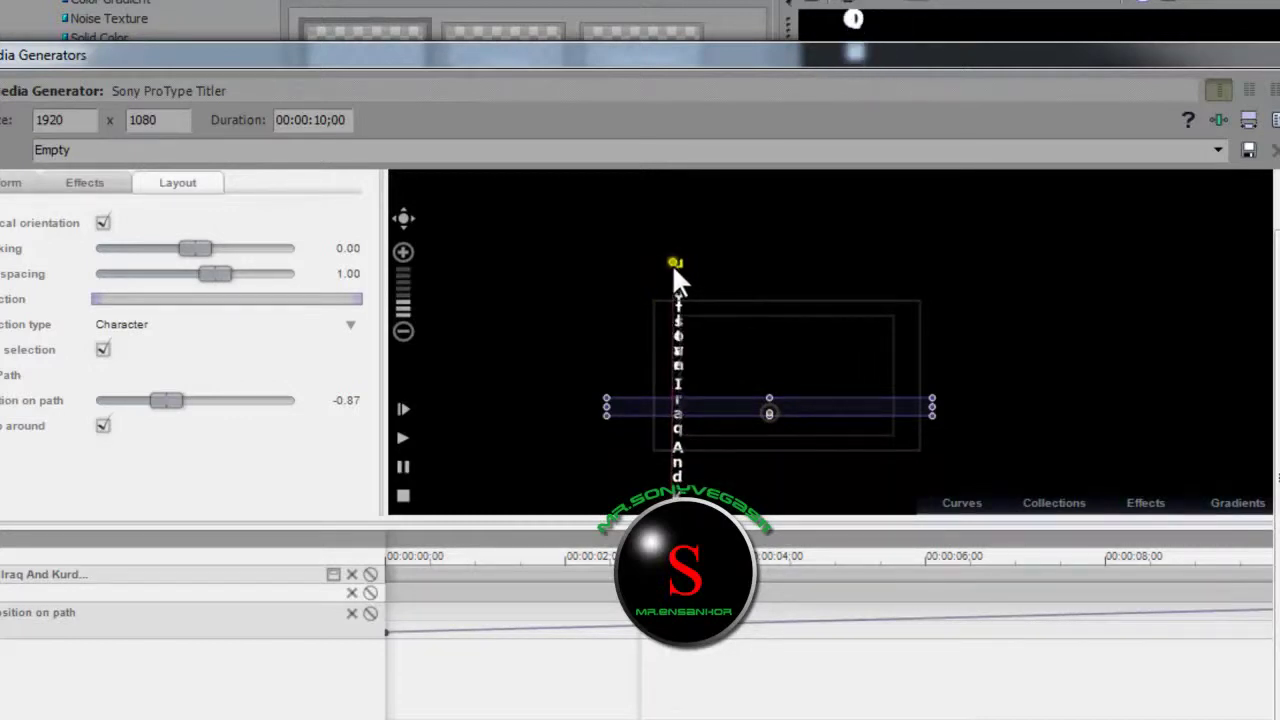
left_click(790, 347)
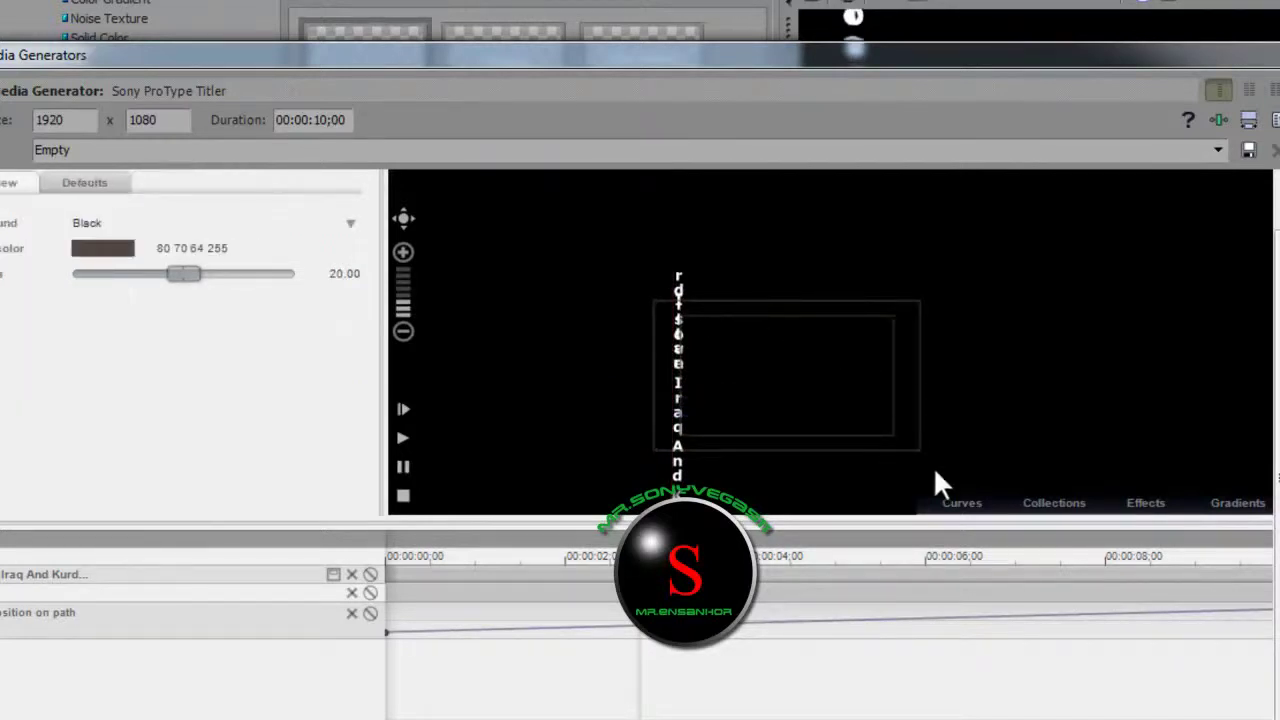
Step: Add a second text block from the Scroll collection to the title's timeline
left_click(1051, 505)
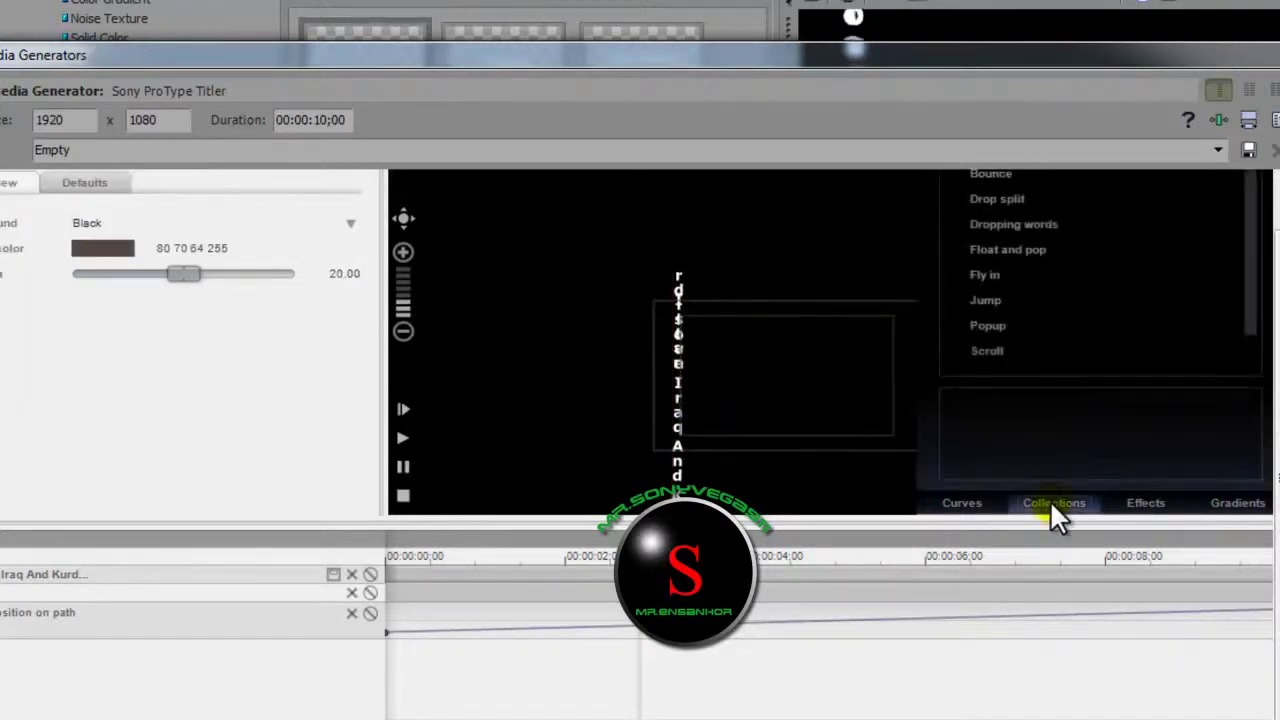
left_click(1017, 357)
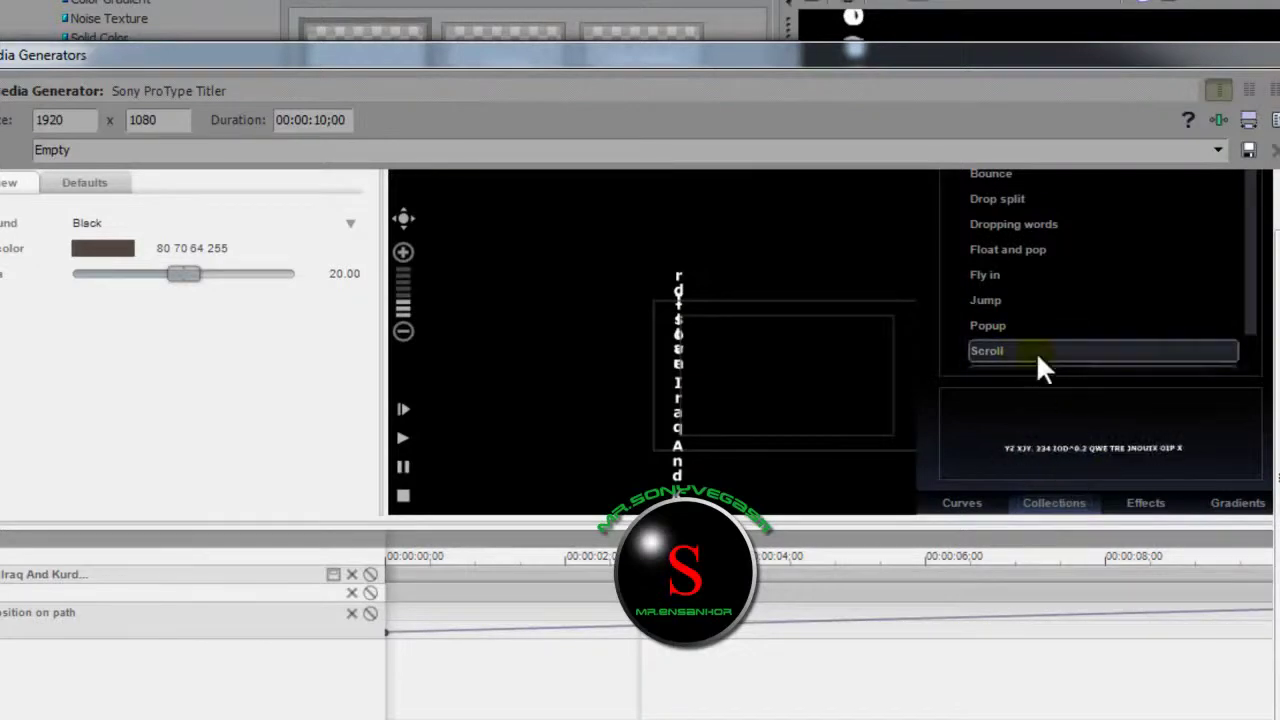
left_click_drag(1017, 357, 140, 662)
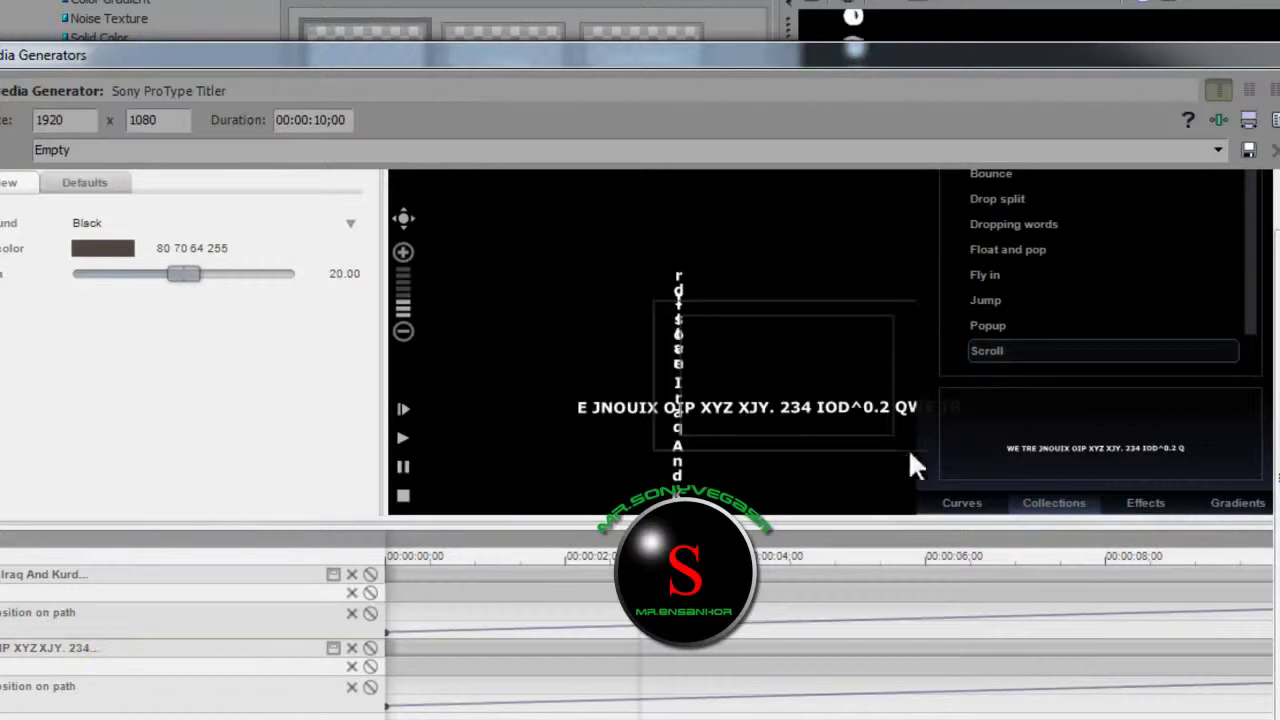
left_click(1048, 508)
Step: Replace the new scrolling block's sample text with "hhjdfuwe.kjkDGFHIGHGFUG"
left_click(862, 414)
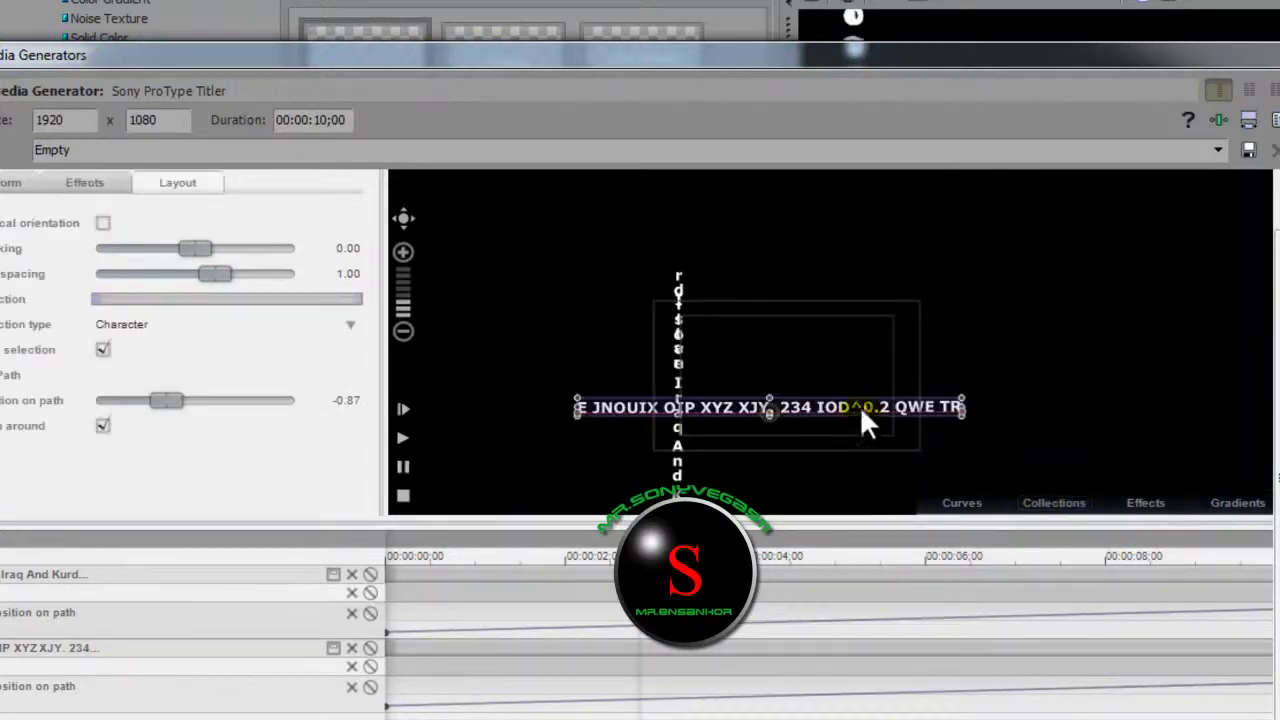
double_click(866, 414)
left_click(626, 410)
key("Delete")
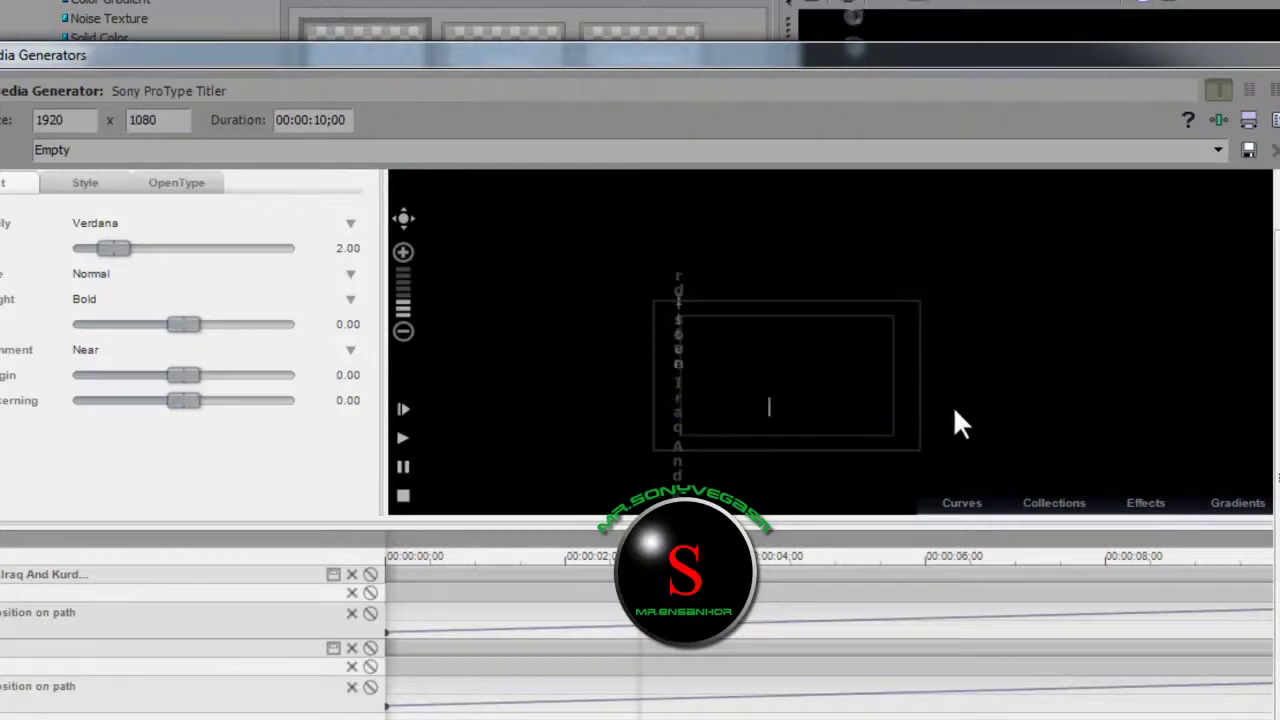
type("hhjdfuwe.kjkDGFHIGHGFUG")
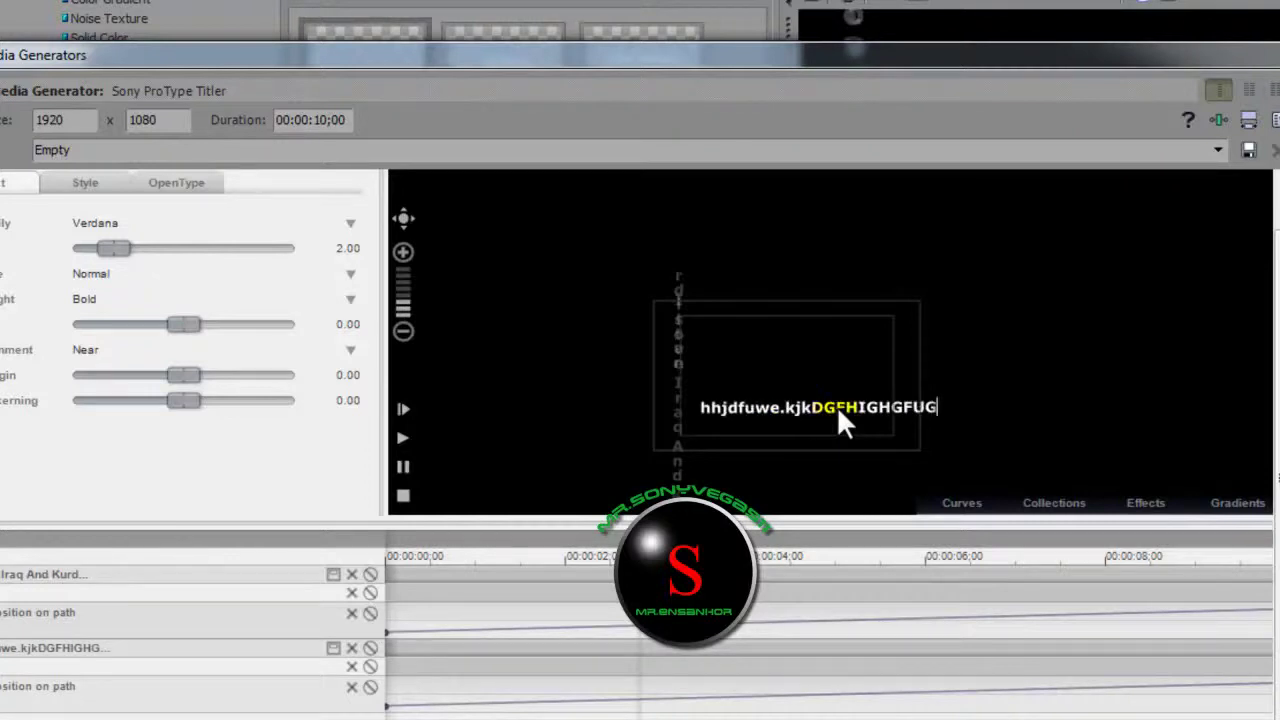
left_click(888, 450)
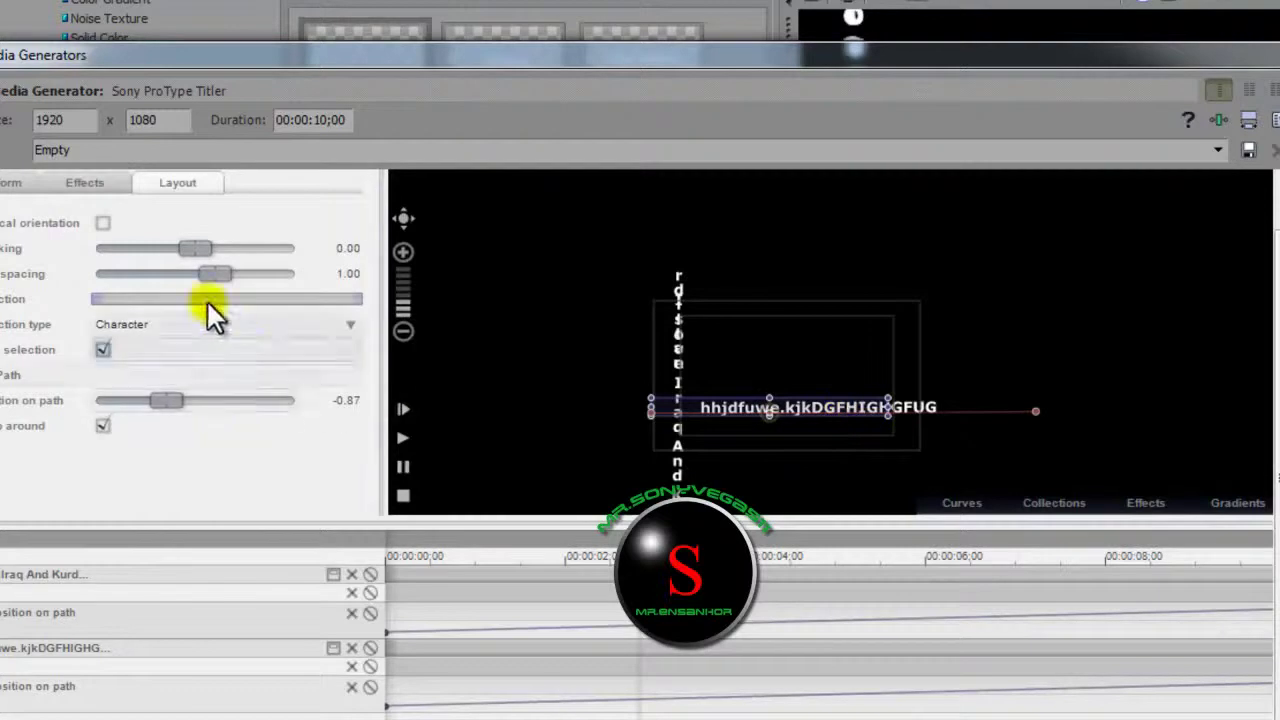
Step: Turn on vertical orientation for the second text block and reshape its path to run vertically beside the first title
left_click(103, 222)
left_click_drag(603, 418, 688, 282)
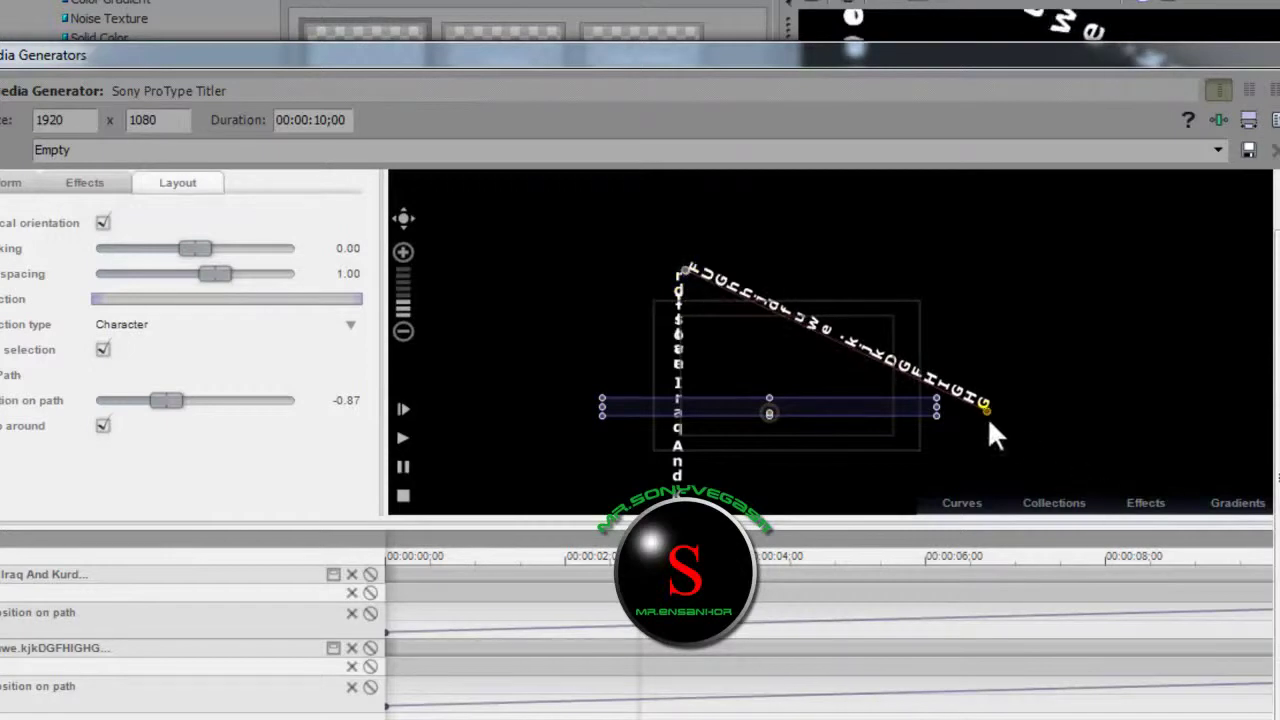
left_click_drag(986, 410, 694, 463)
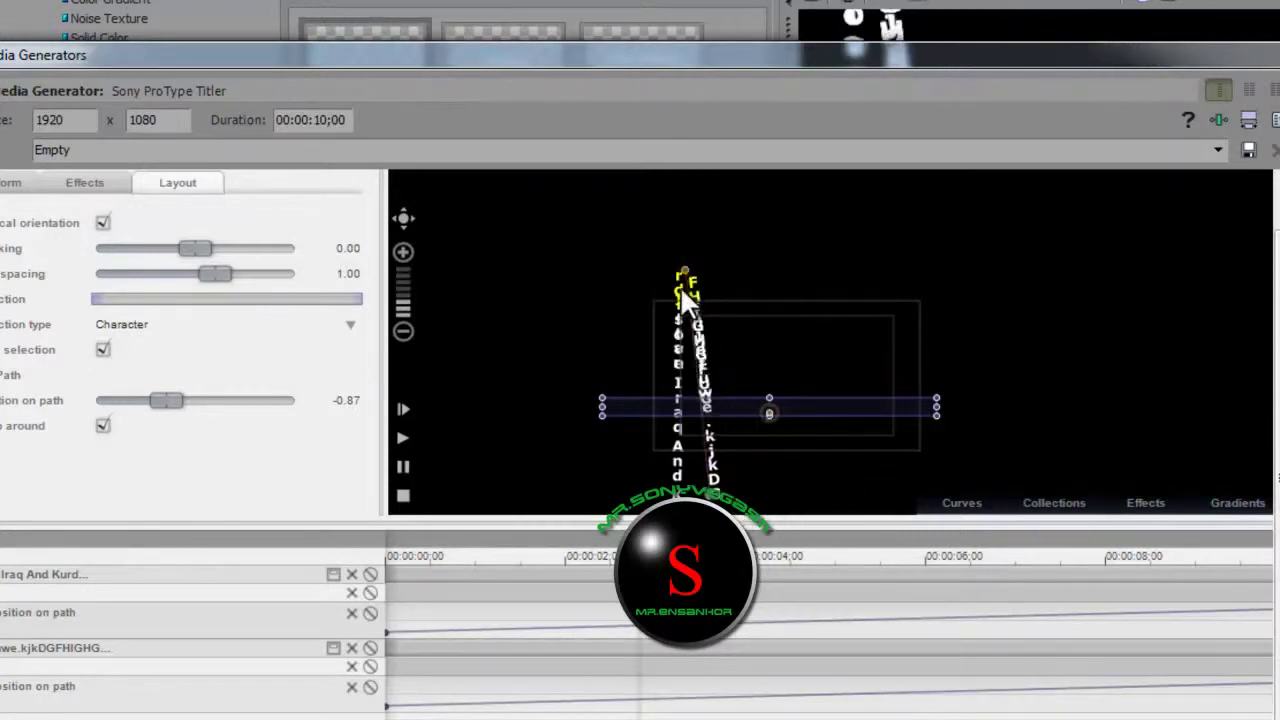
left_click_drag(686, 285, 704, 272)
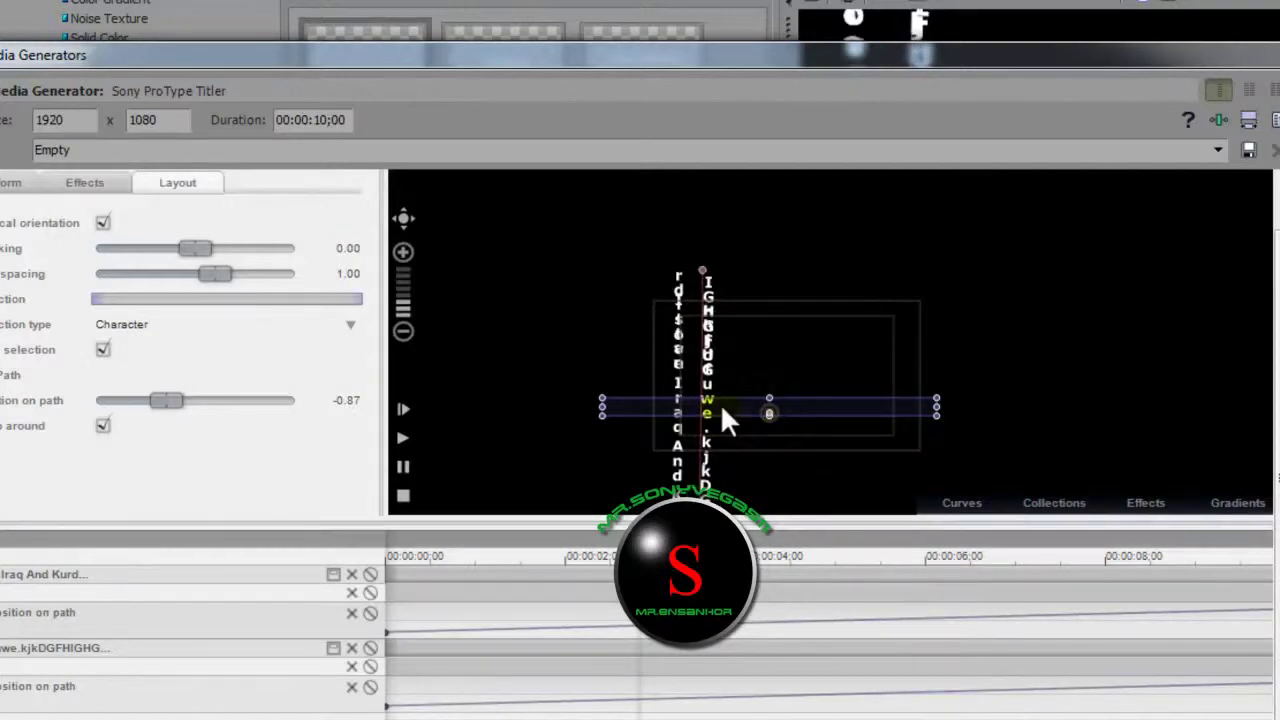
left_click(950, 475)
left_click(1066, 502)
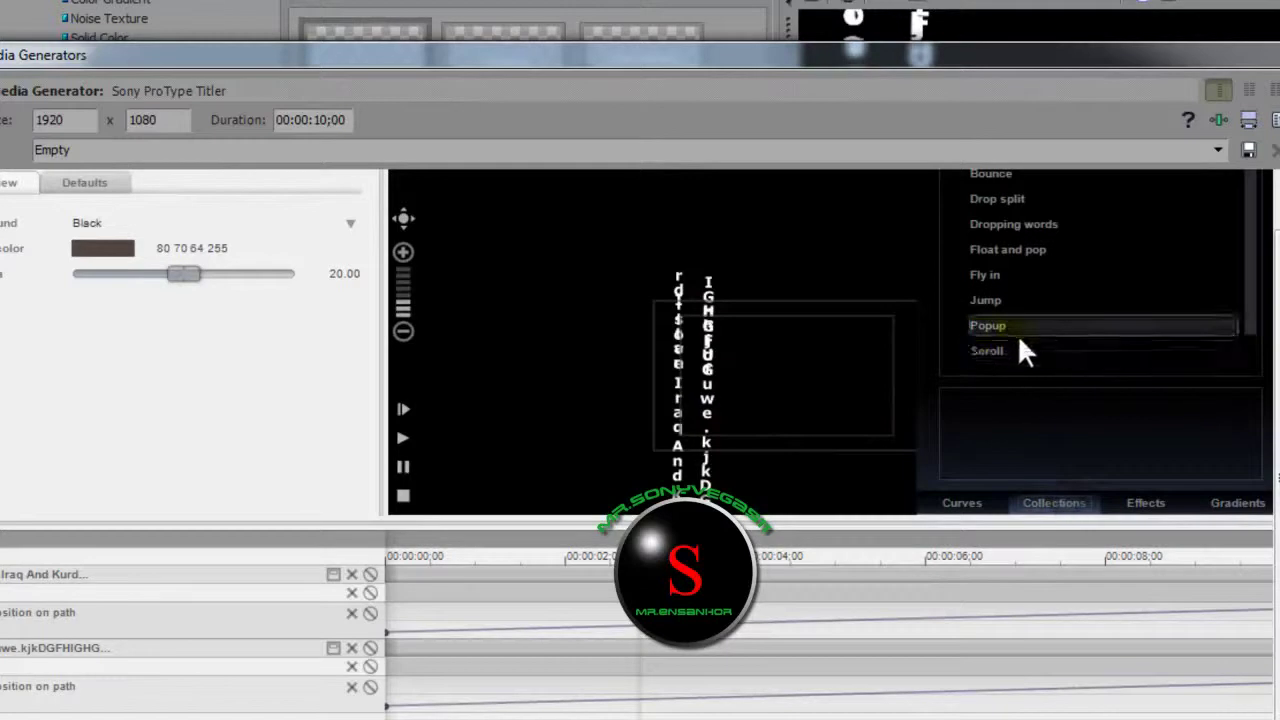
left_click(1060, 504)
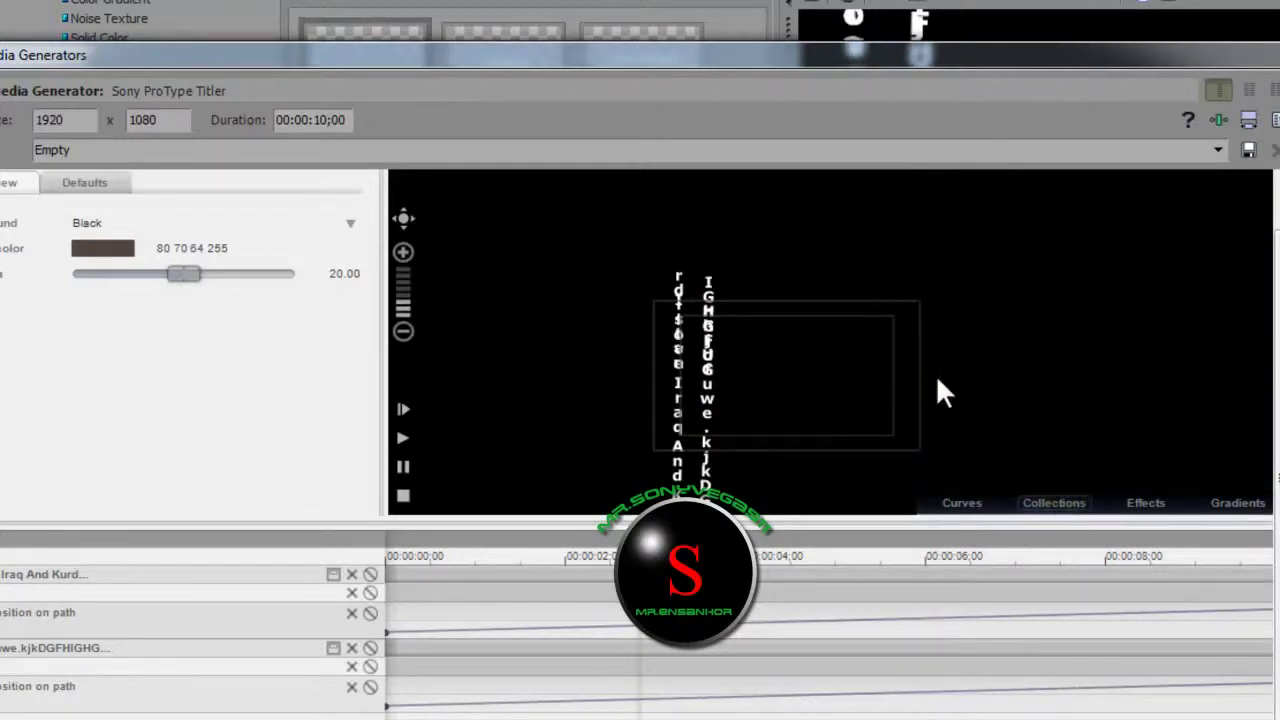
Step: Load the Matrix preset in the titler and preview its animation before closing the generator window
left_click(1218, 150)
left_click(53, 228)
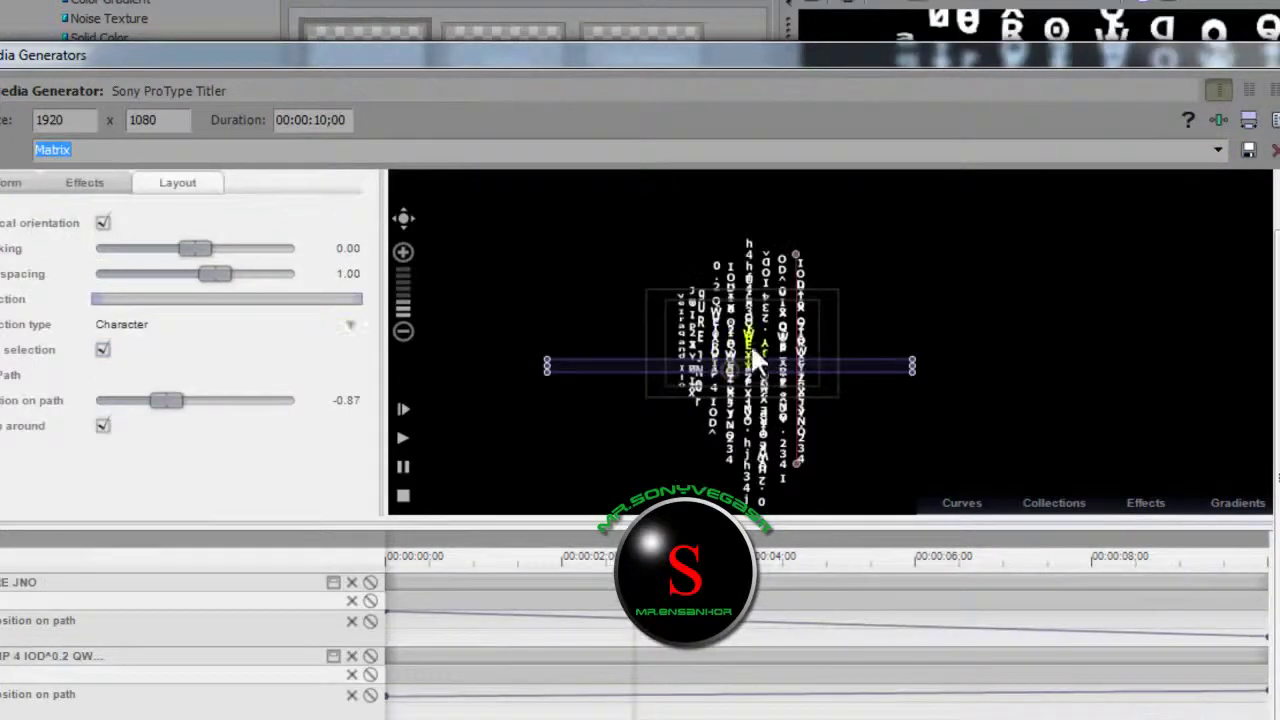
left_click(402, 436)
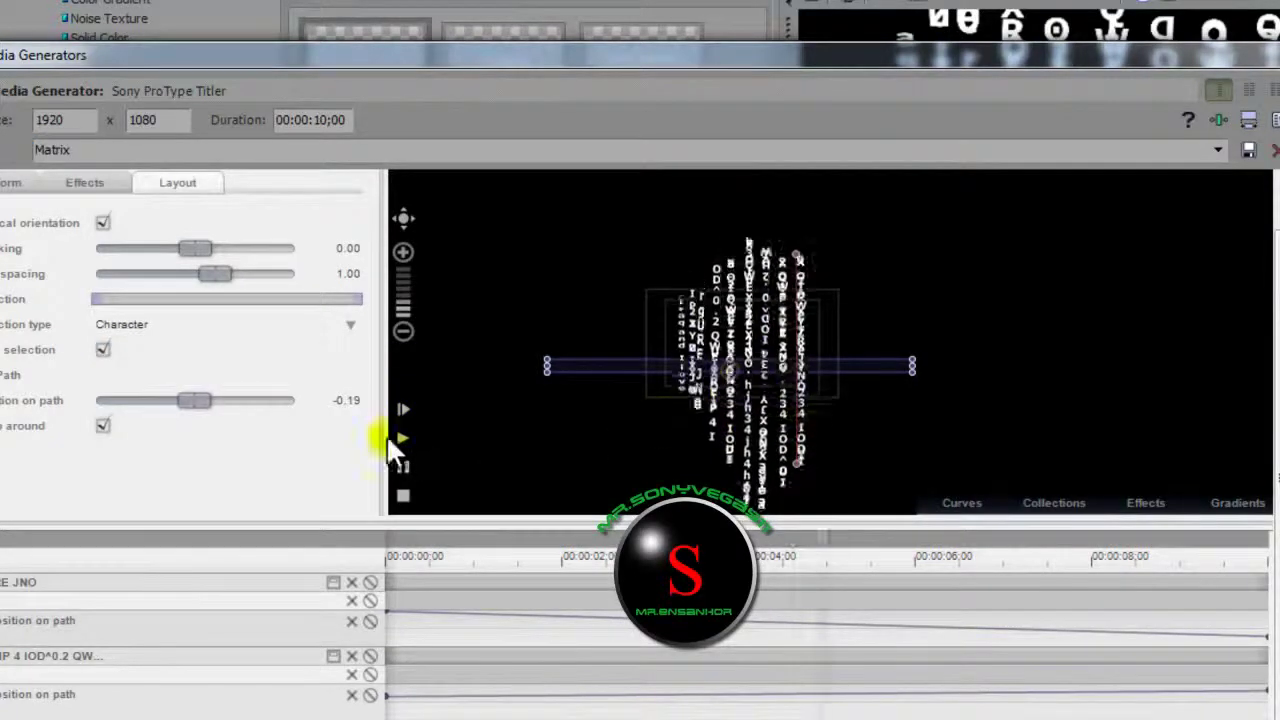
left_click(404, 467)
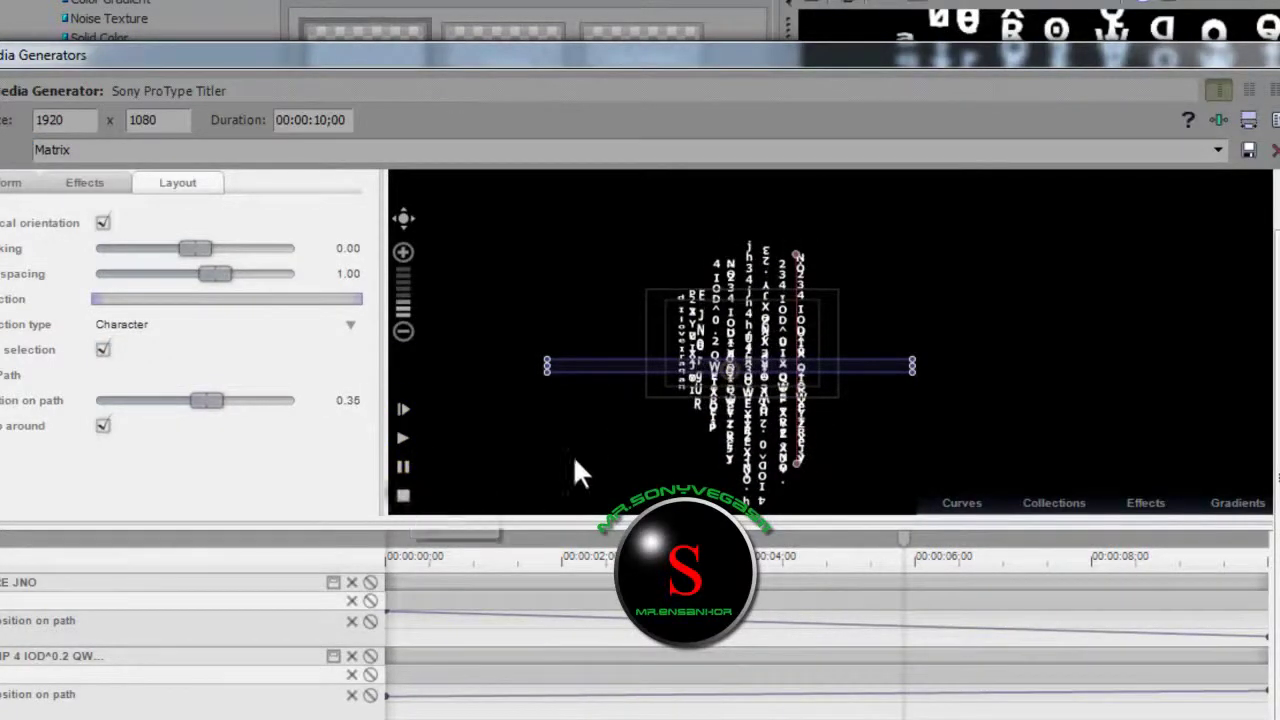
left_click(1272, 55)
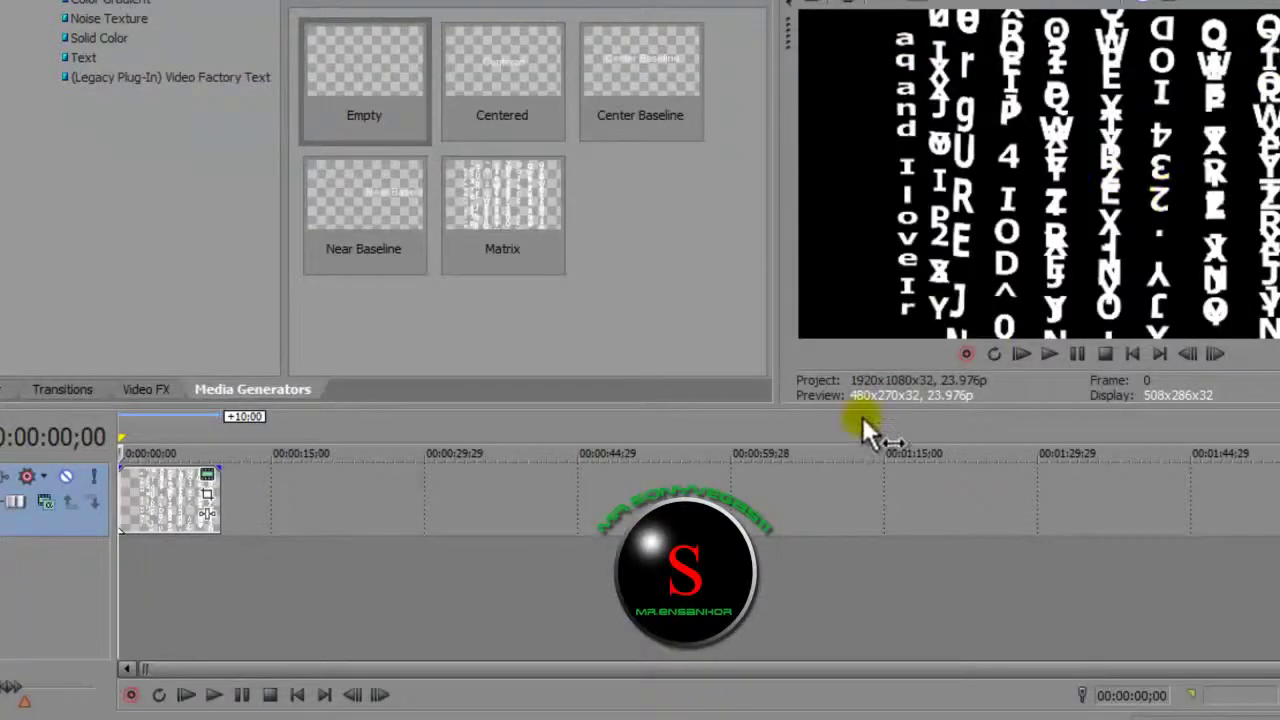
Step: Play the Matrix title from the project timeline in an enlarged floating video preview, then dock the preview again
left_click_drag(788, 33, 555, 273)
left_click_drag(705, 432, 705, 598)
left_click_drag(1063, 420, 1272, 420)
left_click_drag(919, 107, 960, 70)
left_click(894, 502)
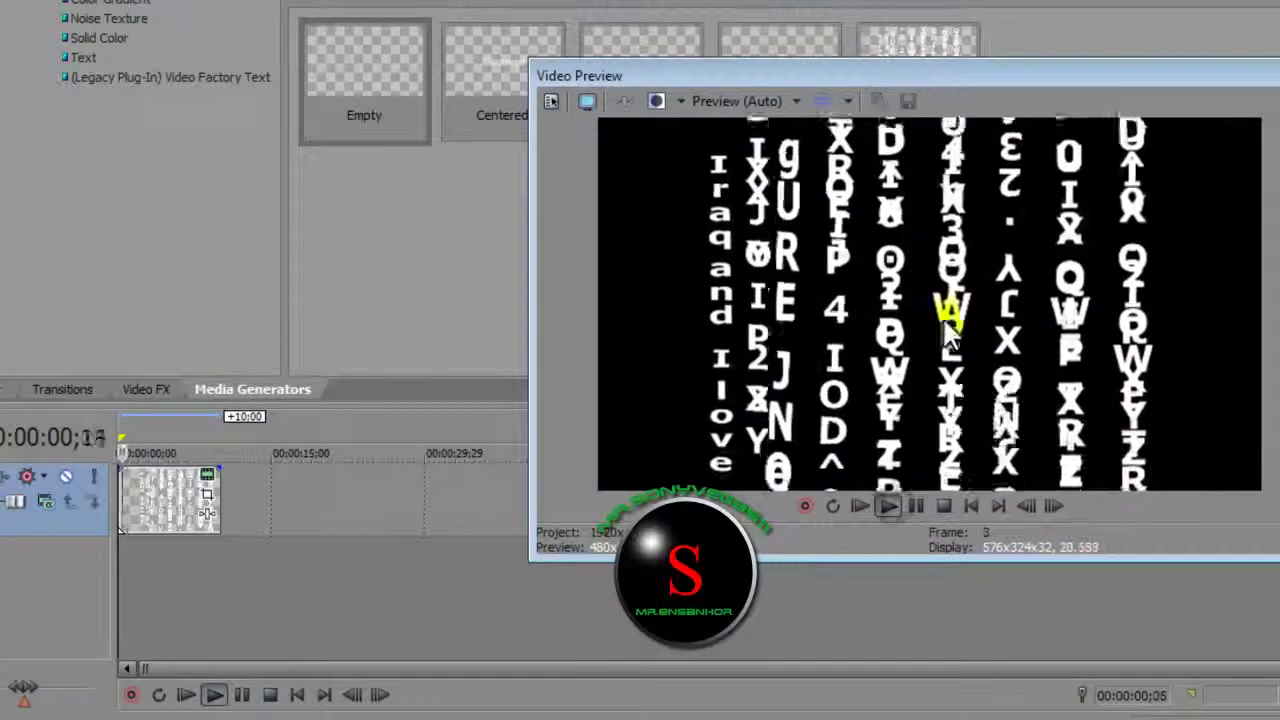
left_click(919, 511)
left_click(970, 506)
left_click_drag(961, 62, 1040, 77)
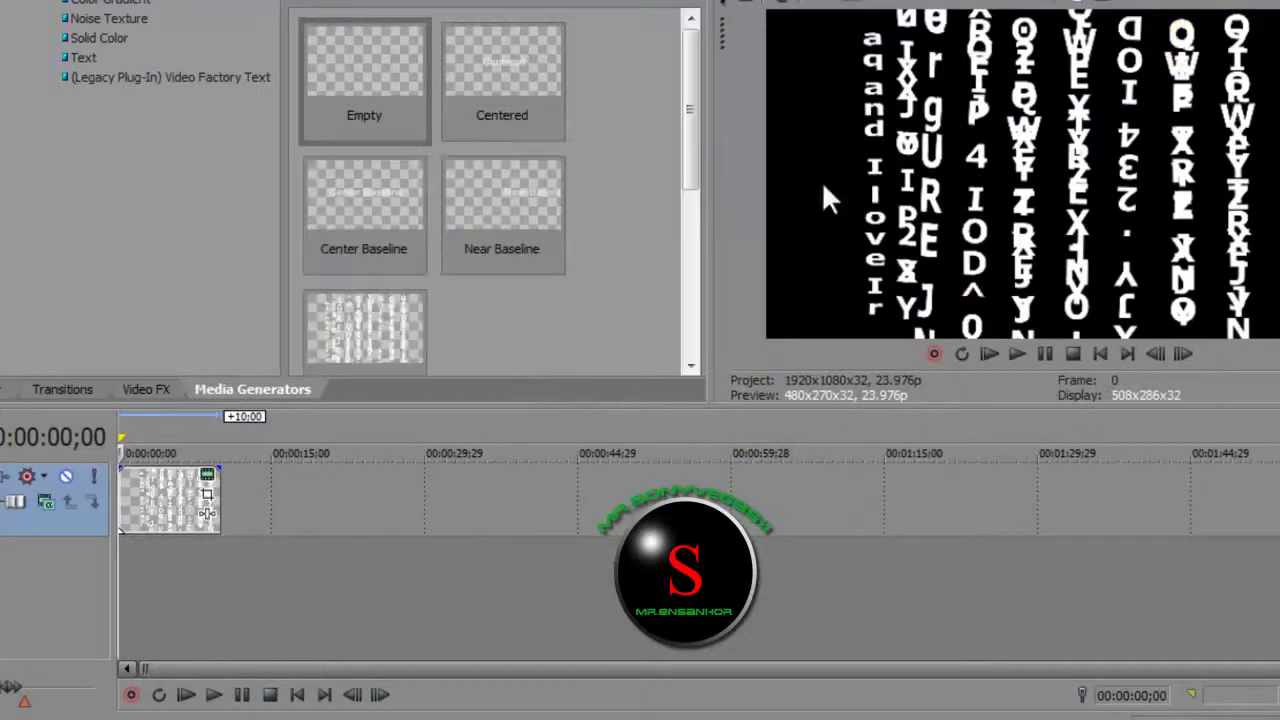
Step: Insert a video track above the Matrix title and place the Noise Texture generator's Lava preset at its start
right_click(338, 488)
left_click(379, 283)
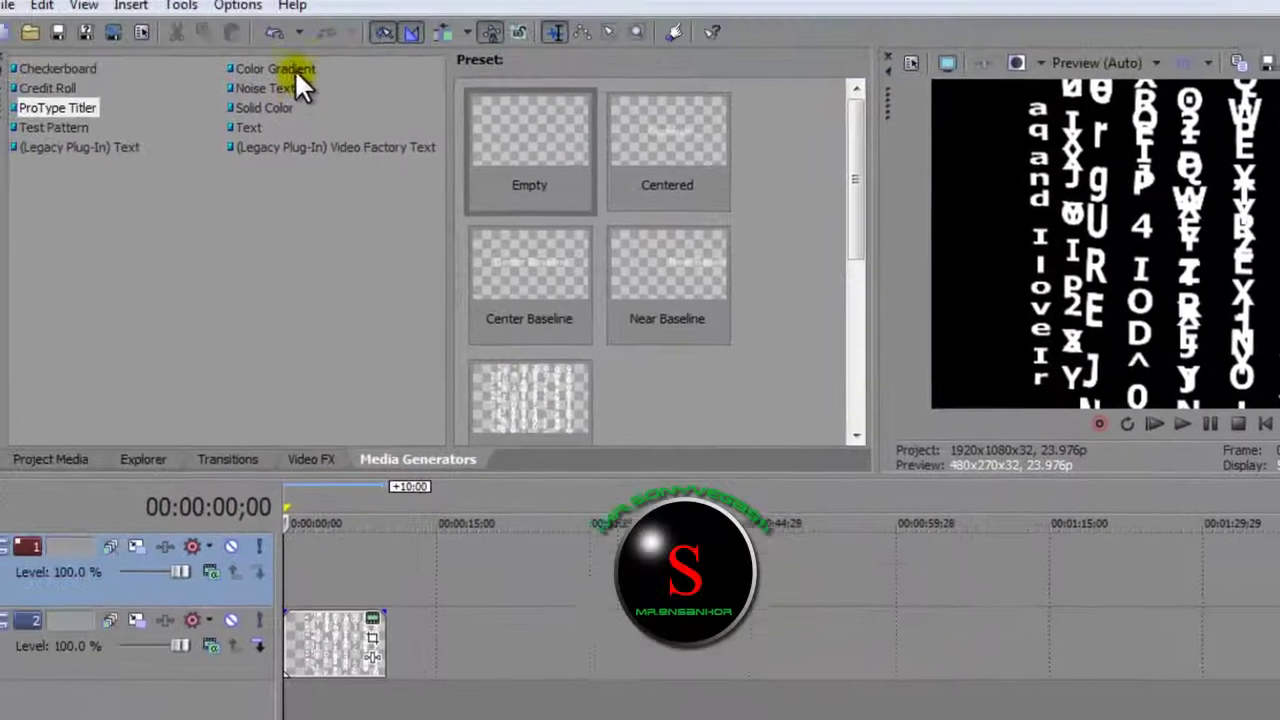
left_click(110, 18)
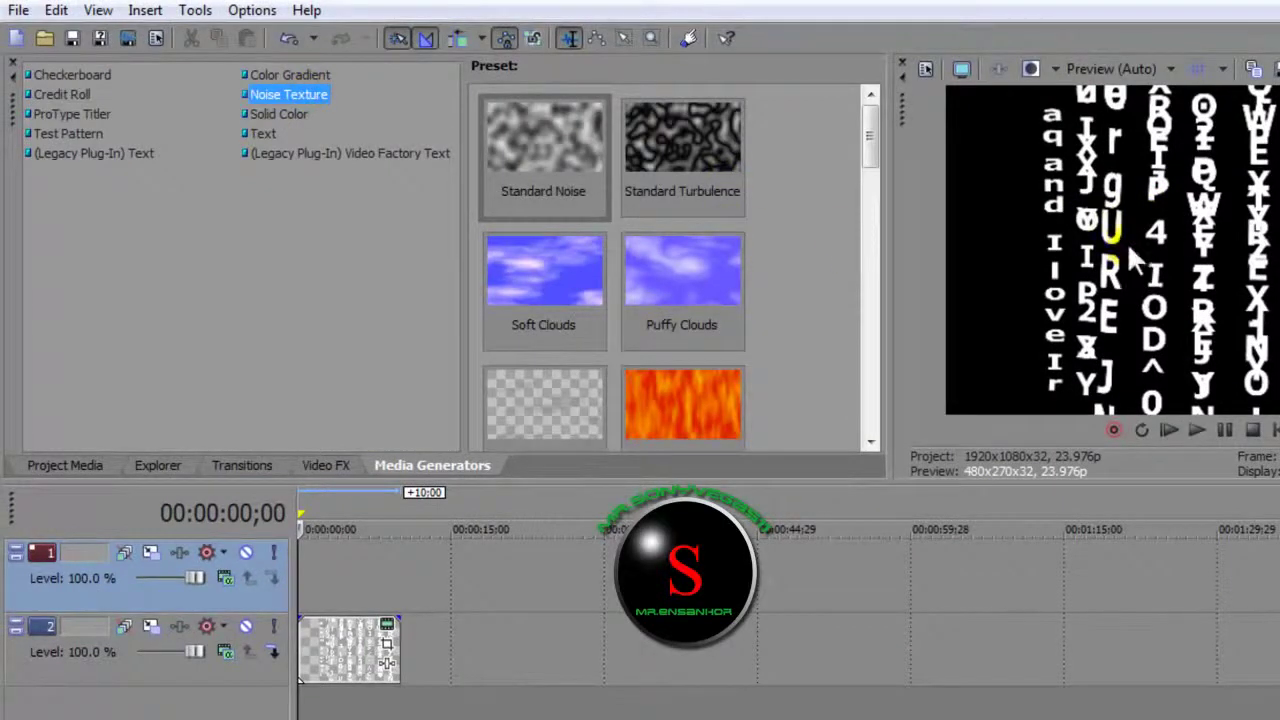
left_click_drag(872, 151, 887, 176)
left_click_drag(712, 264, 287, 589)
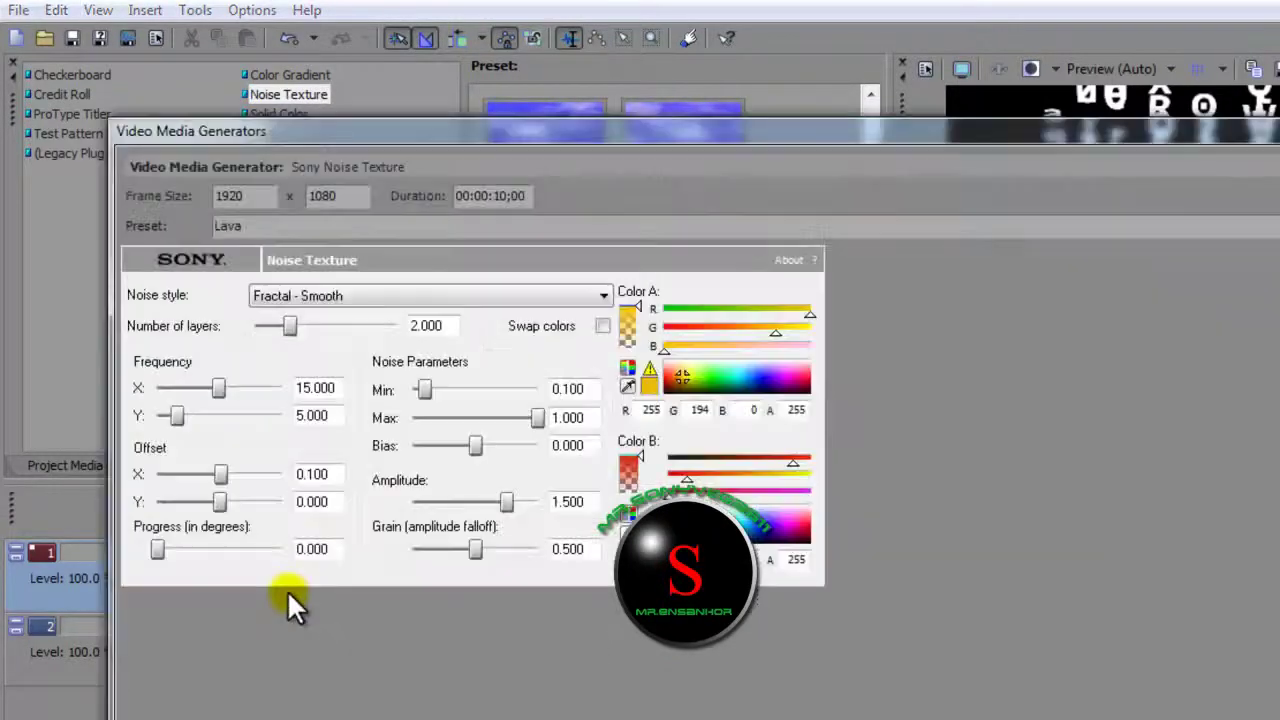
Step: Make the noise texture's Color A a fully transparent green with R 26, G 194, B 0 and alpha 0
left_click_drag(573, 128, 450, 219)
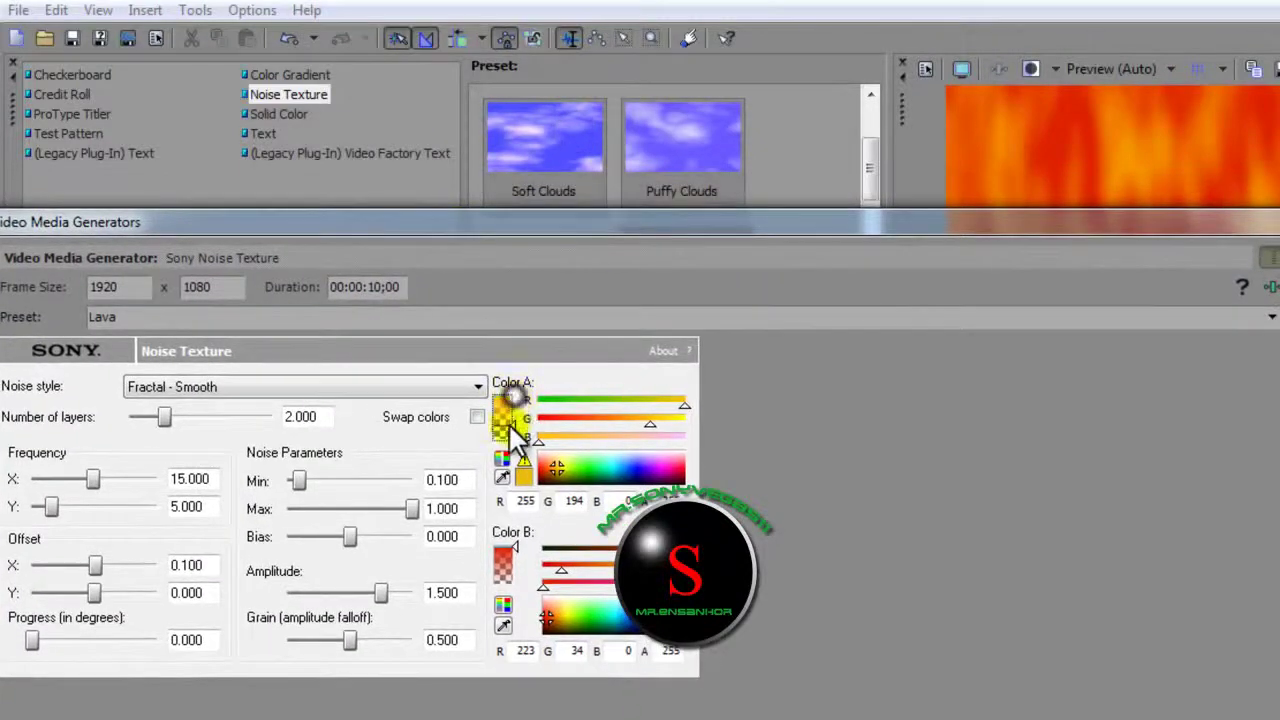
left_click_drag(689, 402, 548, 419)
left_click(648, 426)
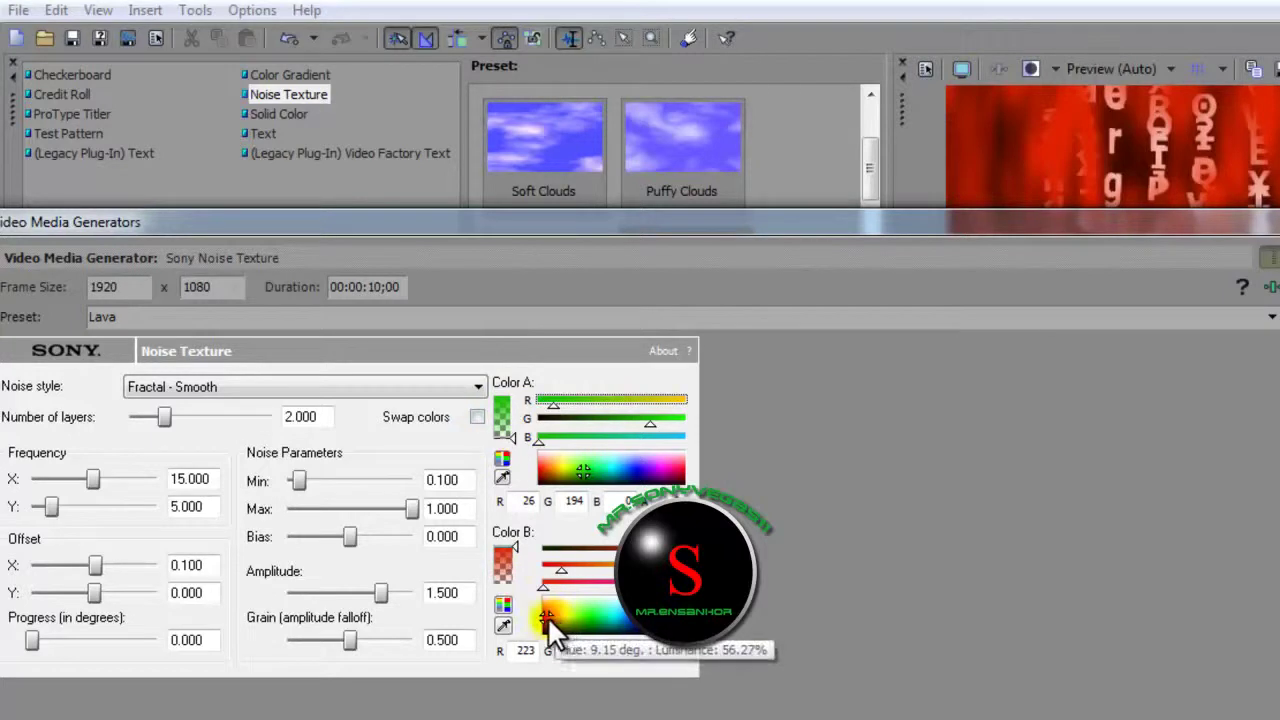
Step: Set the noise texture's Color B to a light green with R 119, G 214, B 29 and close the generator
left_click(592, 615)
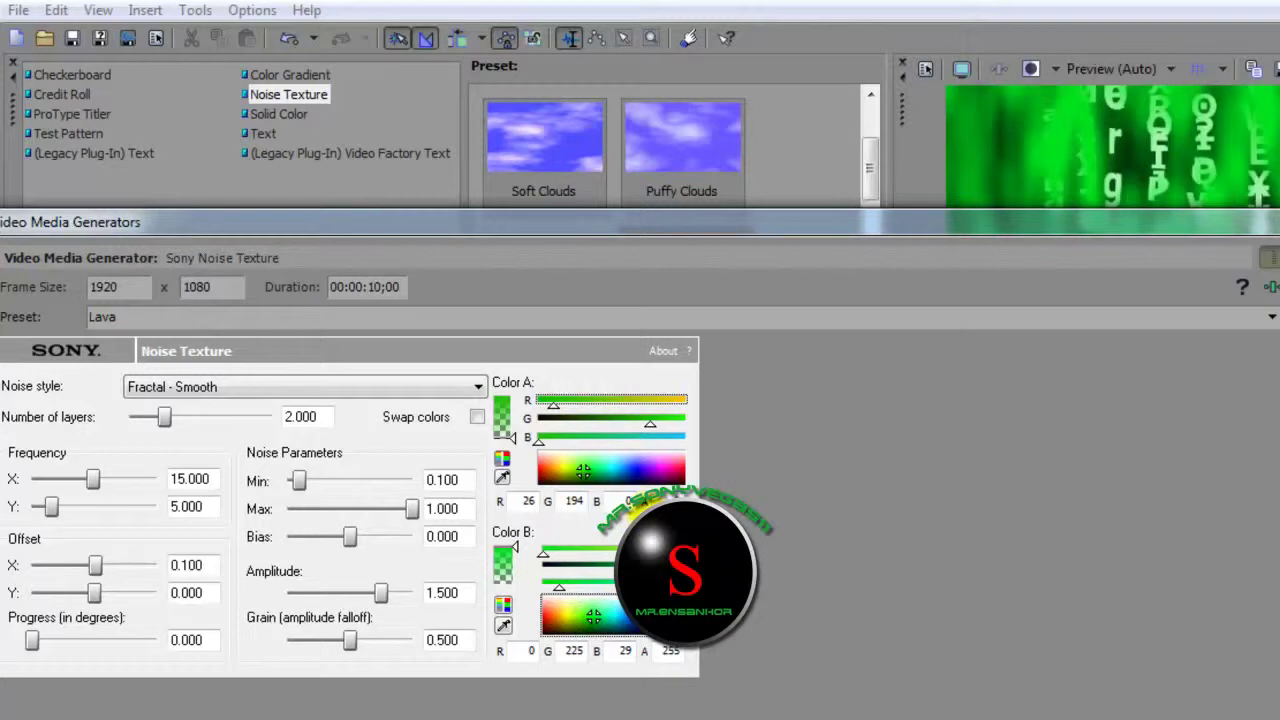
left_click_drag(593, 616, 595, 618)
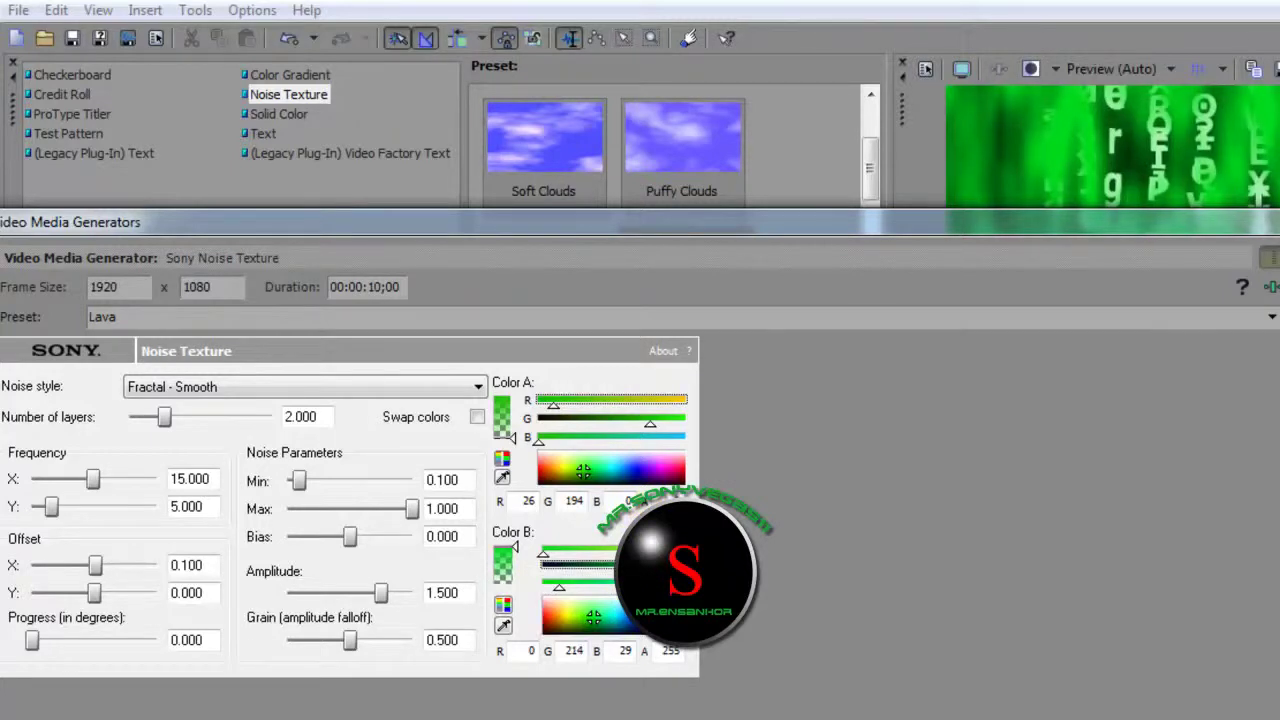
left_click_drag(543, 553, 610, 554)
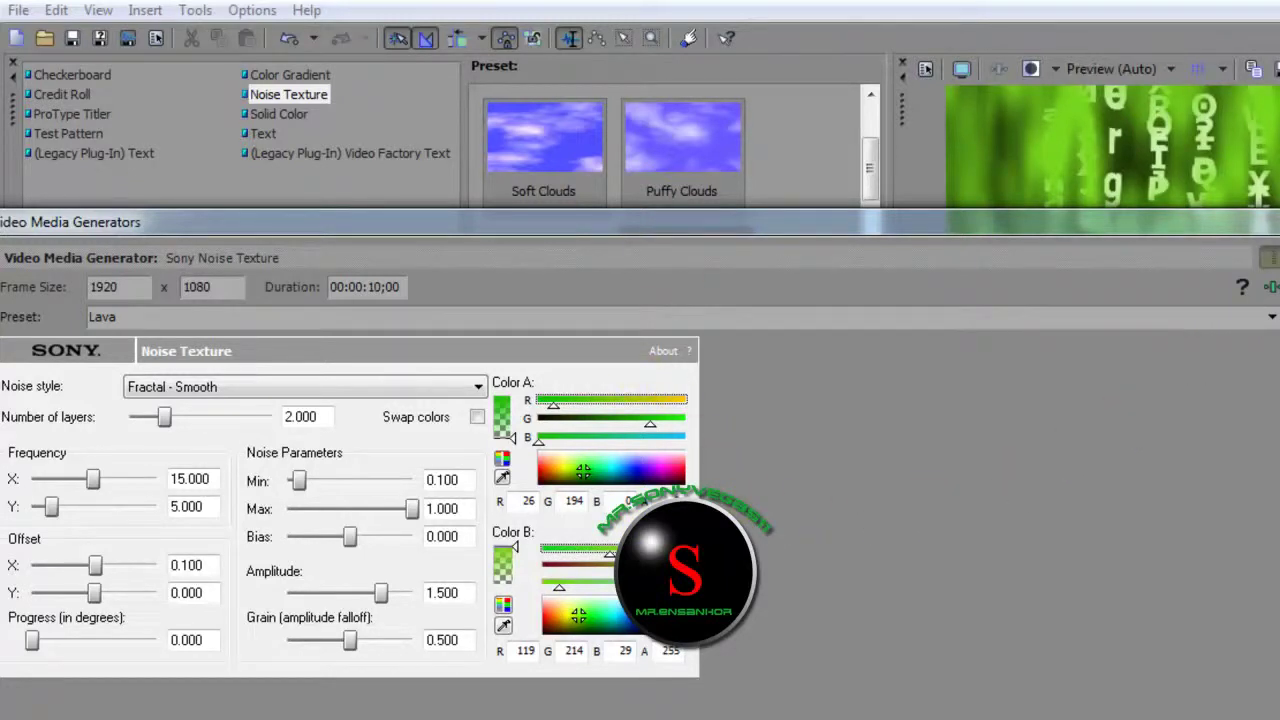
left_click_drag(673, 226, 713, 166)
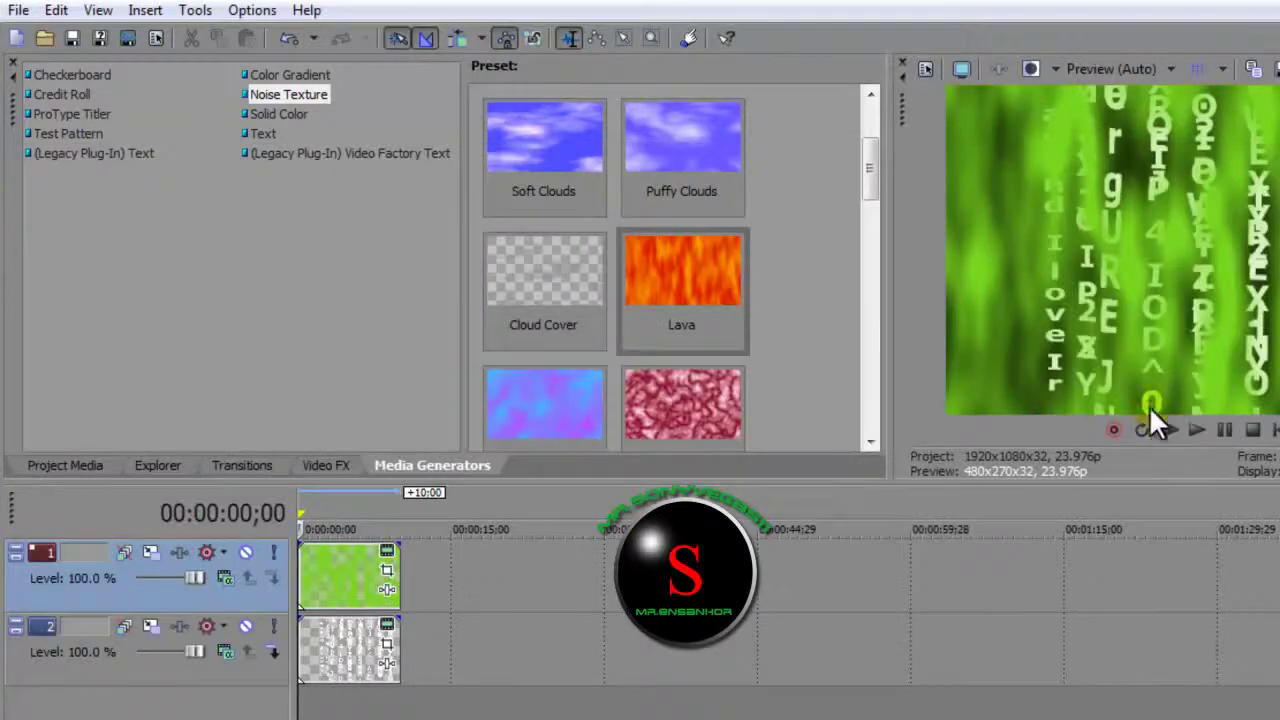
Step: Play back the green noise texture over the Matrix title in the video preview and stop playback
left_click(1189, 426)
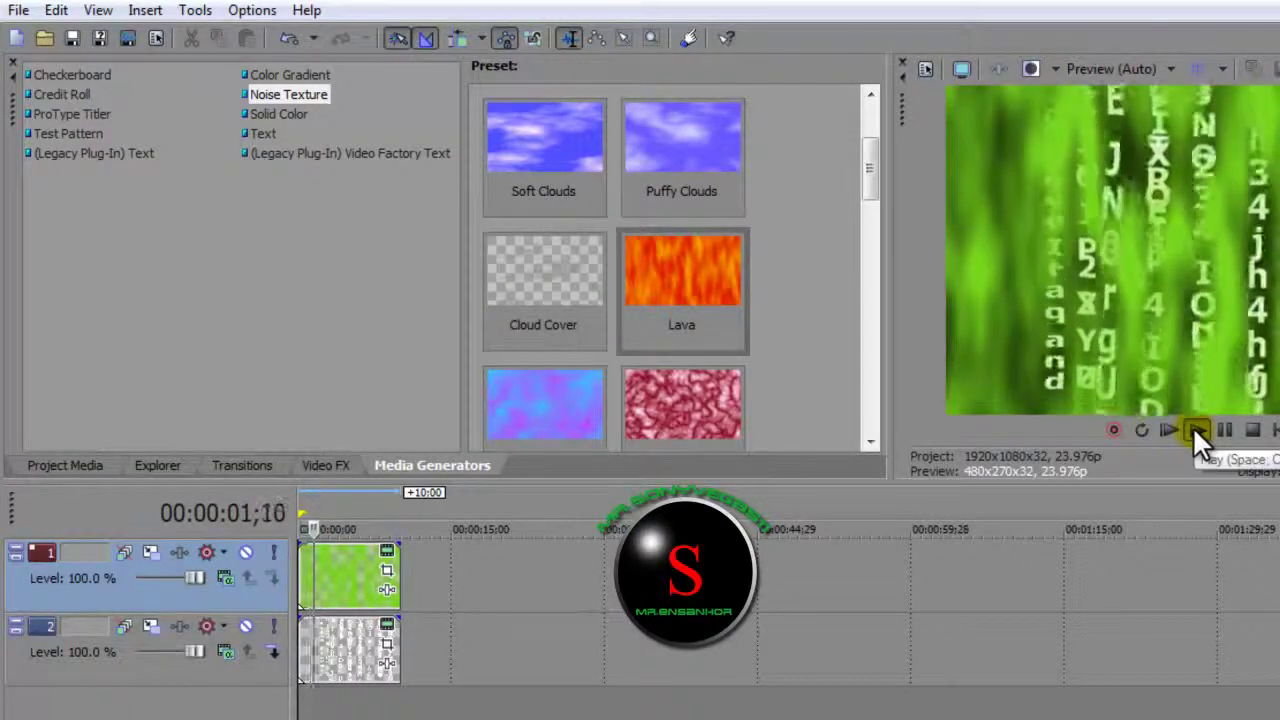
left_click(1192, 426)
left_click(1222, 429)
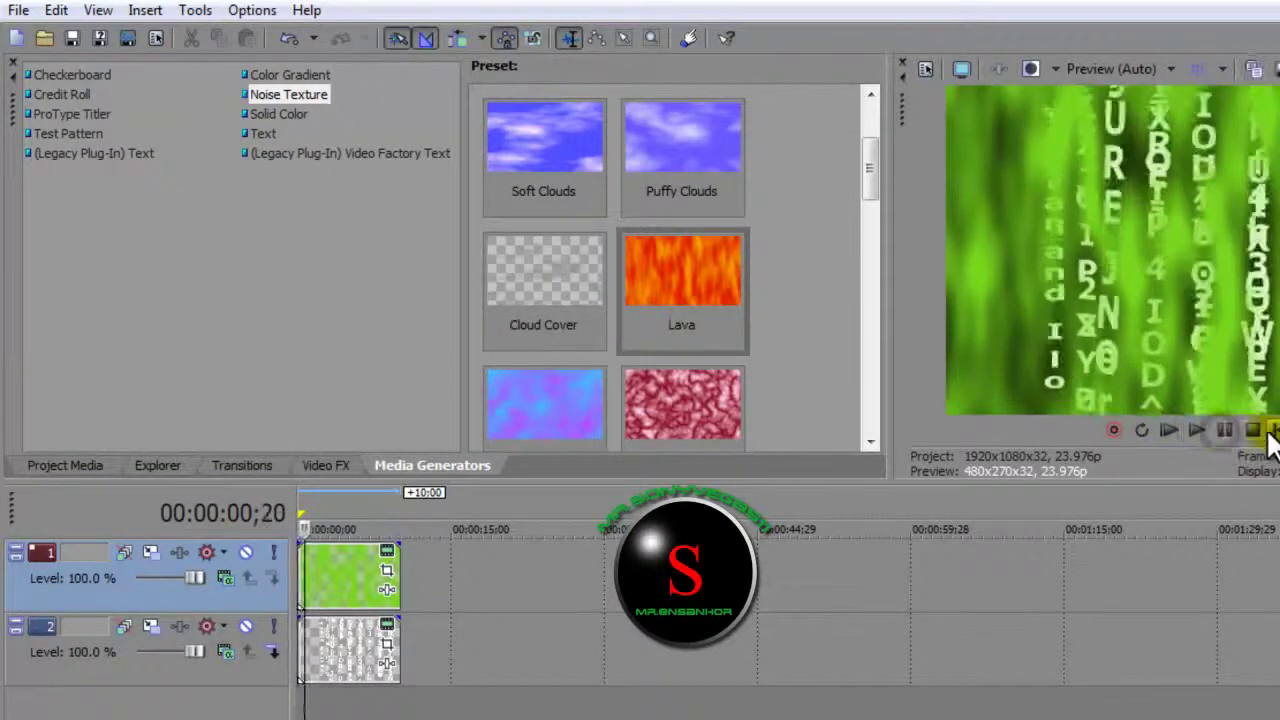
left_click(1252, 430)
Step: At the noise texture animation's end, set Offset Y to -3.890, number of layers to 4.310, noise Min to 0.370 and Frequency Y to 11.670
left_click(388, 589)
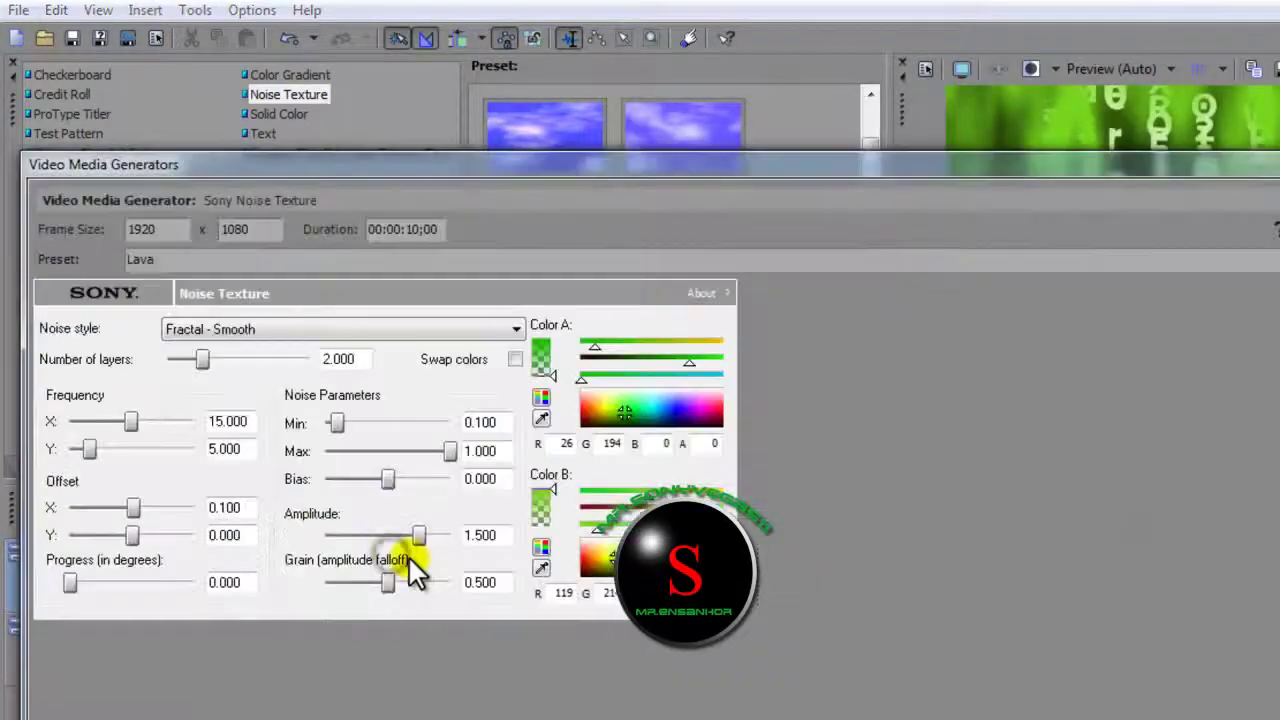
left_click_drag(687, 166, 749, 140)
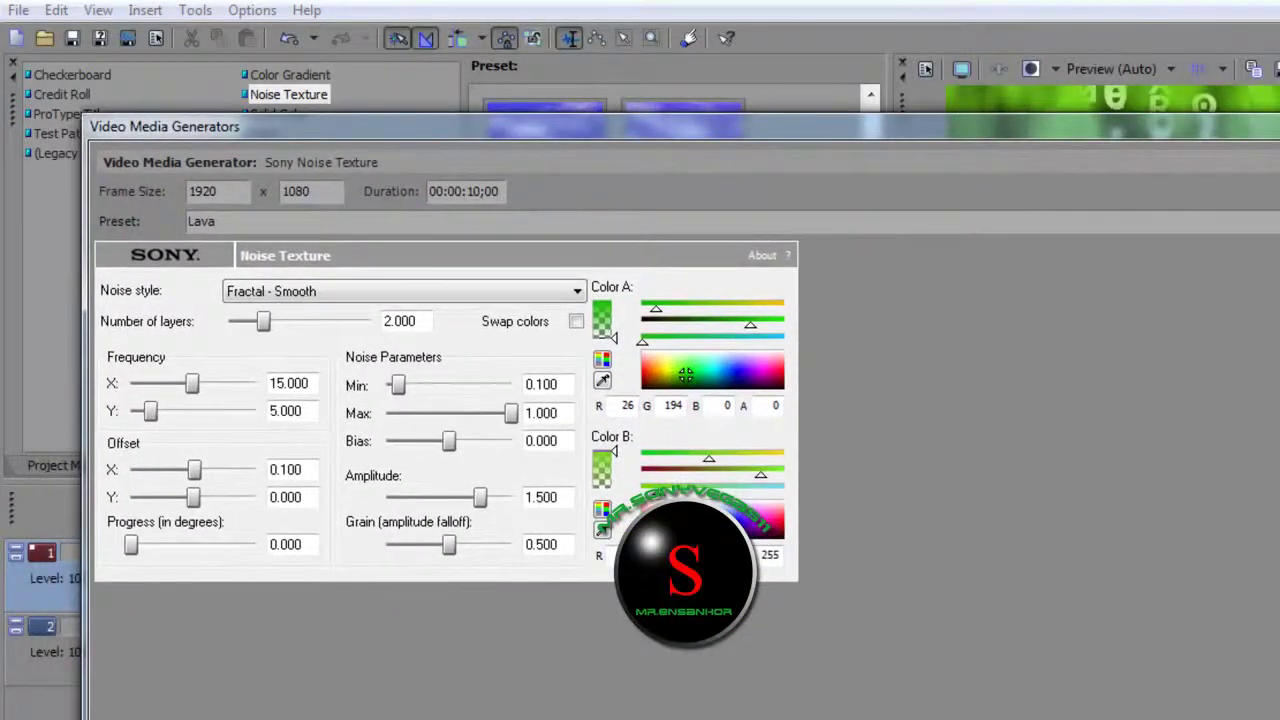
left_click_drag(491, 126, 437, 146)
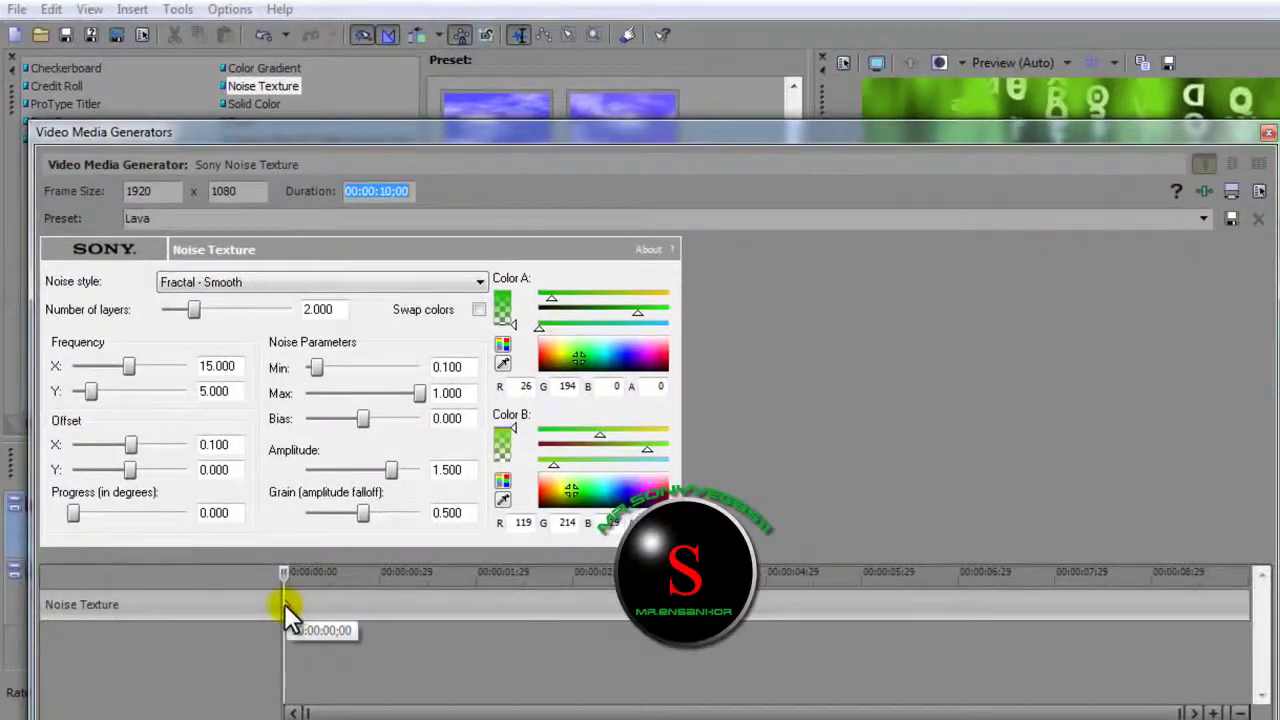
left_click_drag(486, 140, 459, 178)
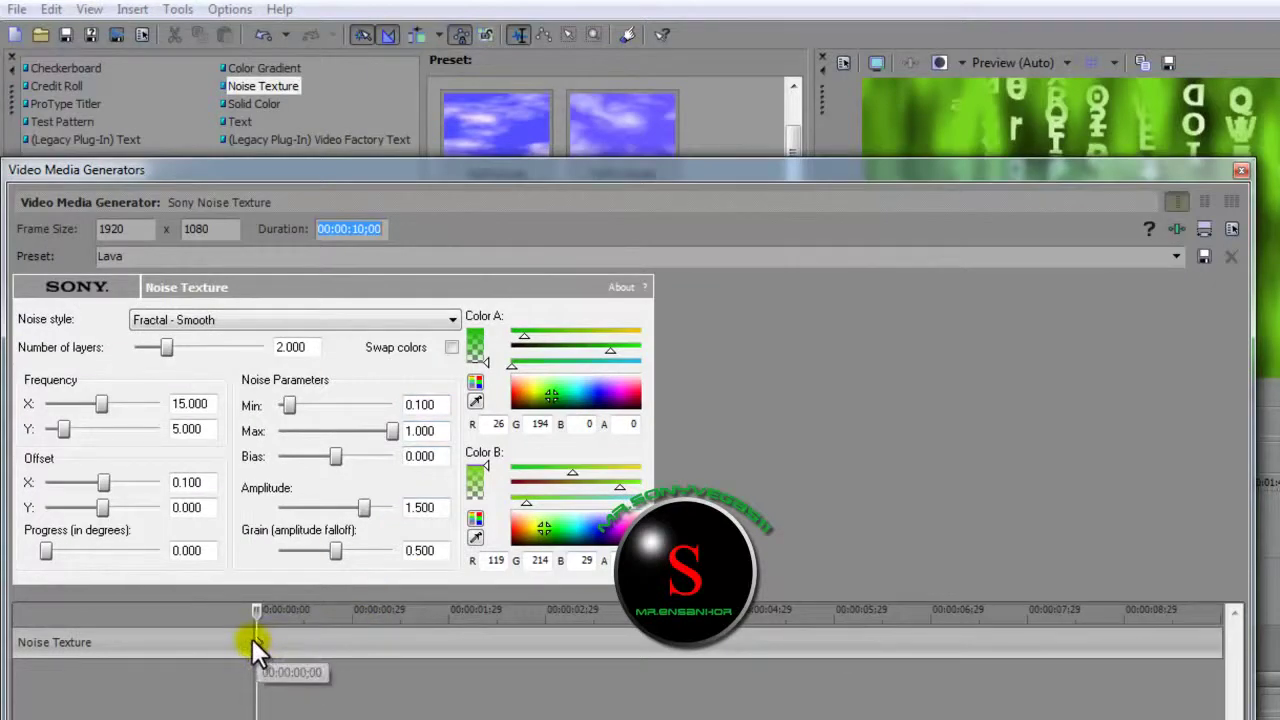
left_click(1214, 642)
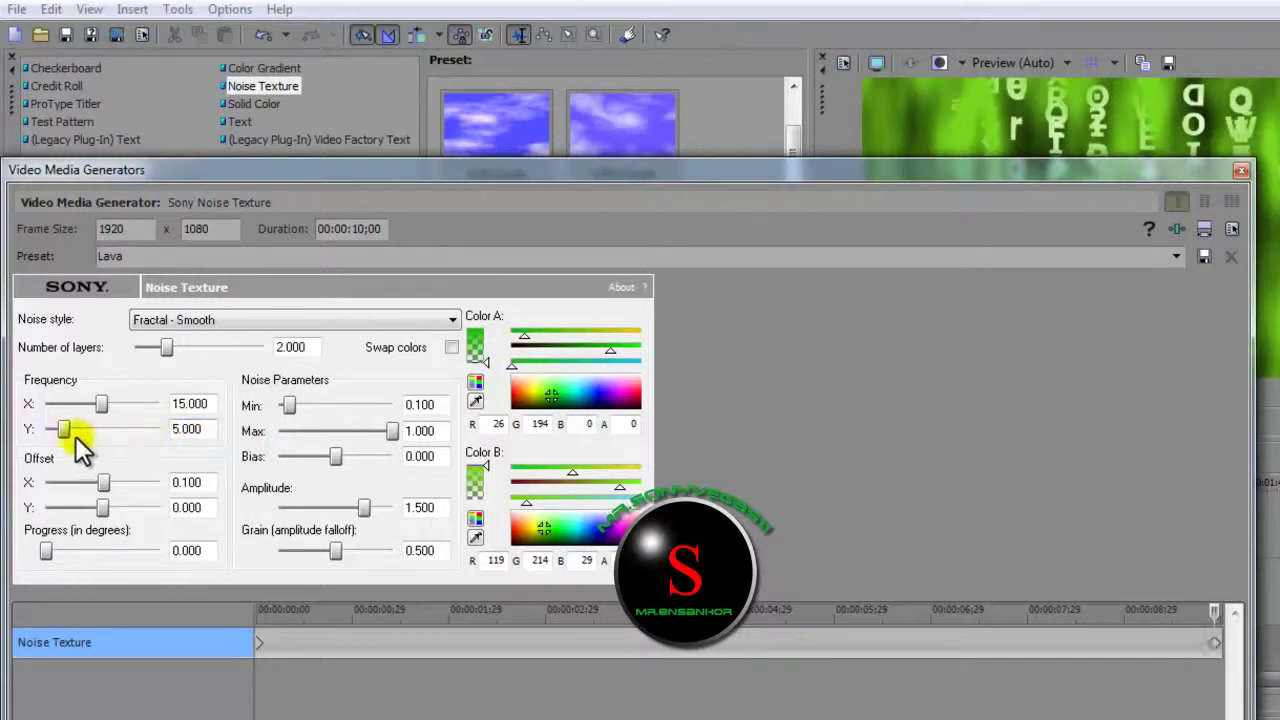
left_click_drag(100, 508, 57, 512)
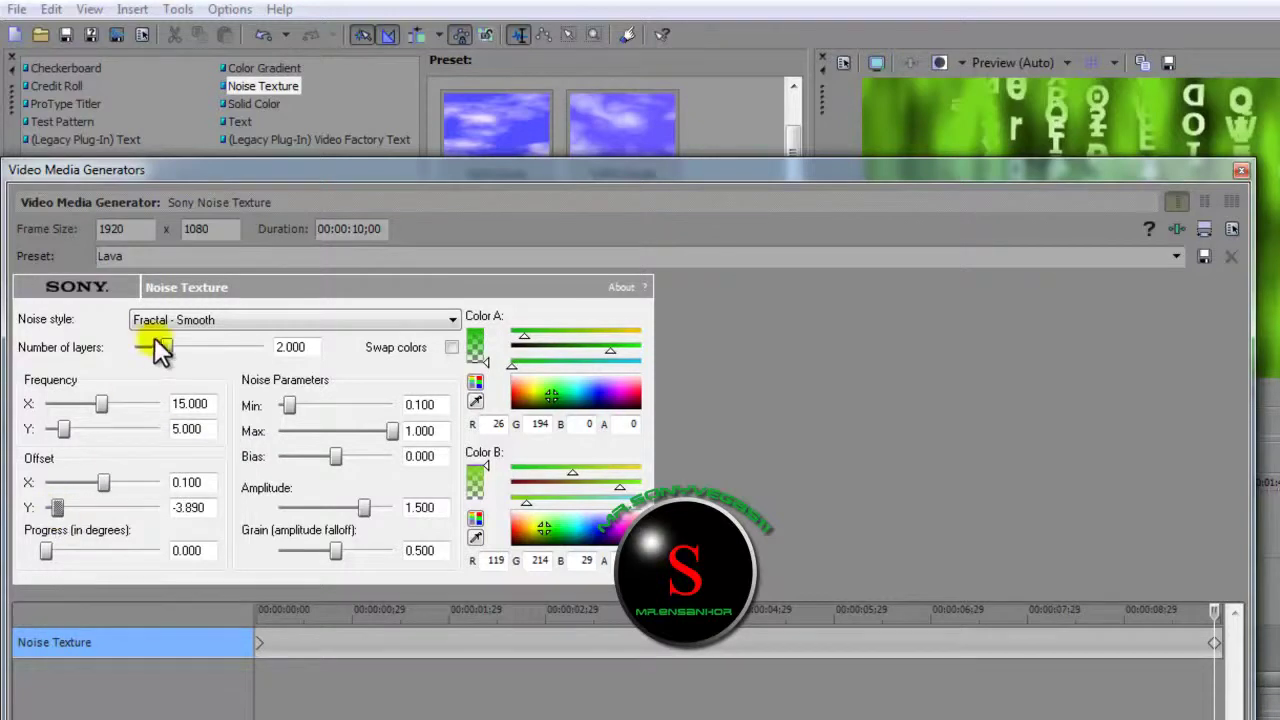
left_click_drag(234, 346, 242, 345)
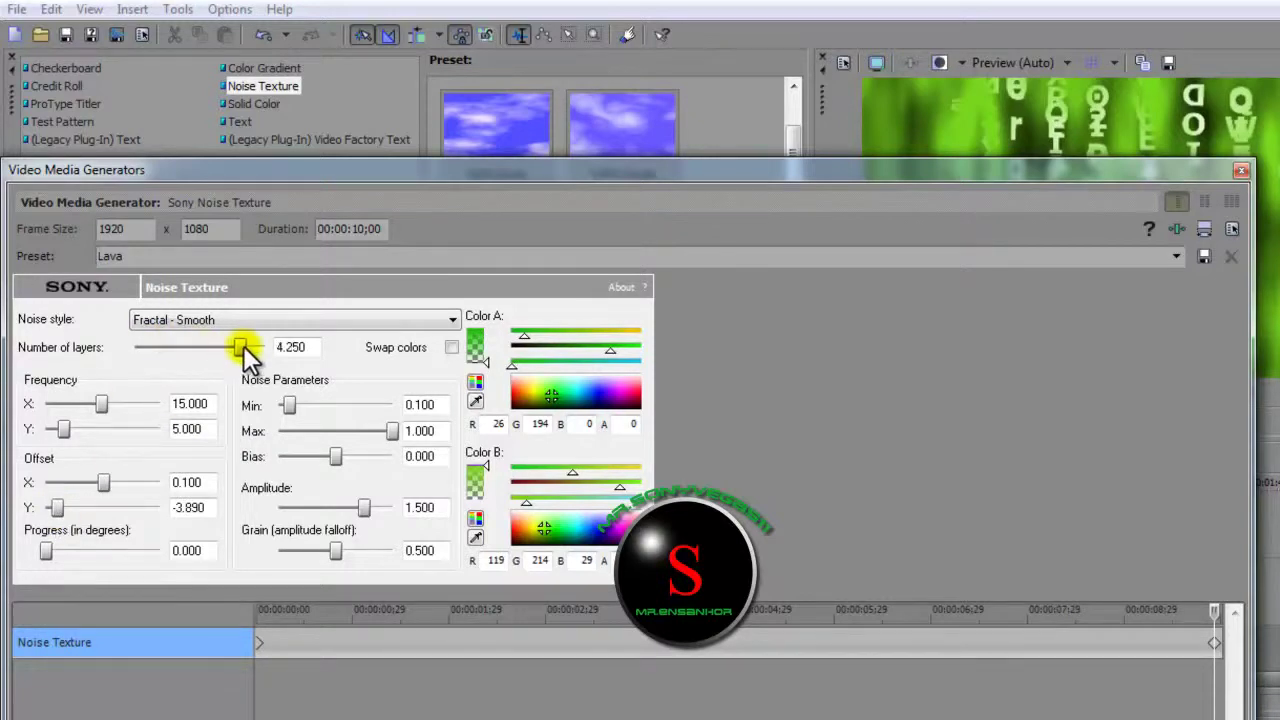
left_click_drag(300, 404, 319, 404)
left_click_drag(61, 428, 86, 428)
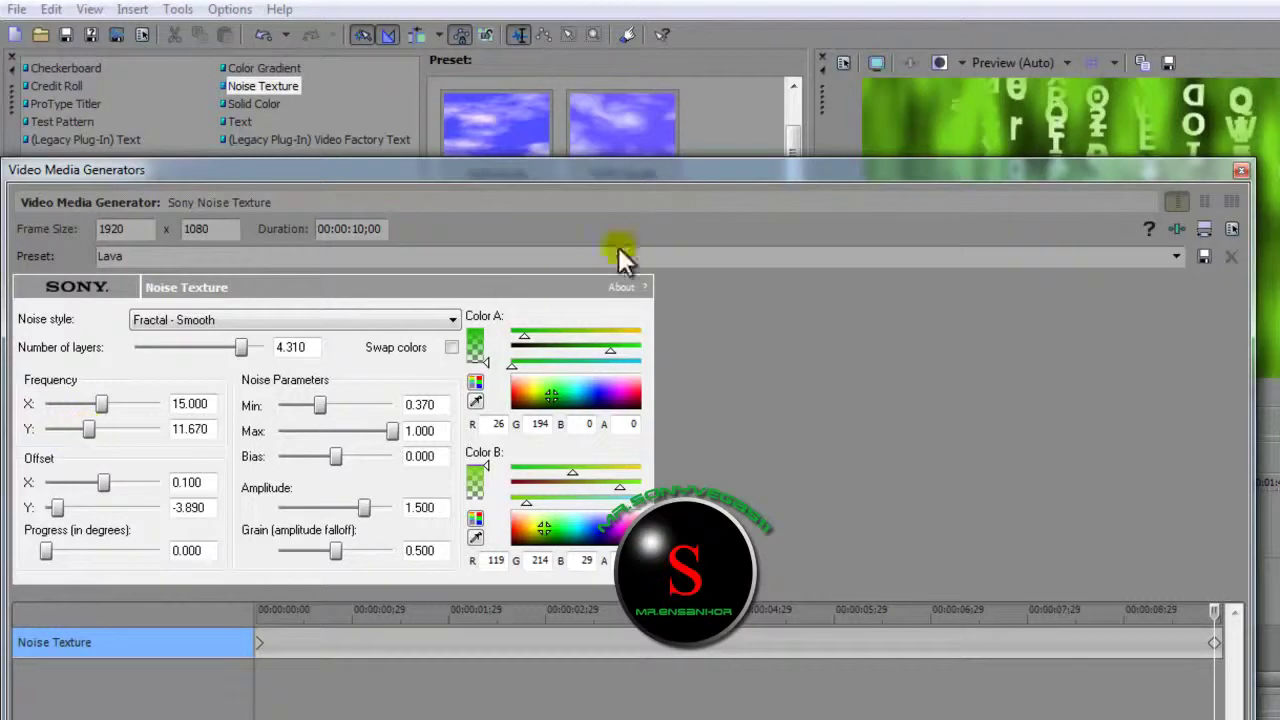
Step: Play back the animated noise texture in the video preview, pause it and close the generator
left_click_drag(756, 177, 974, 433)
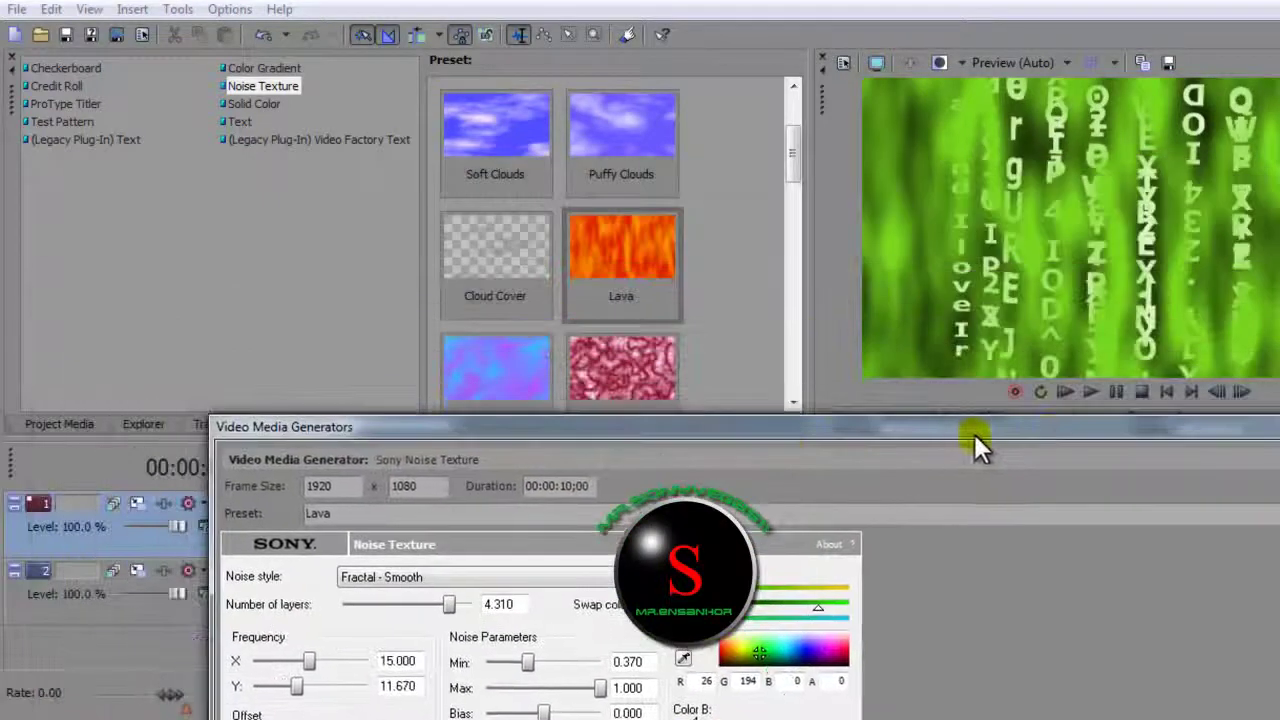
left_click(1080, 386)
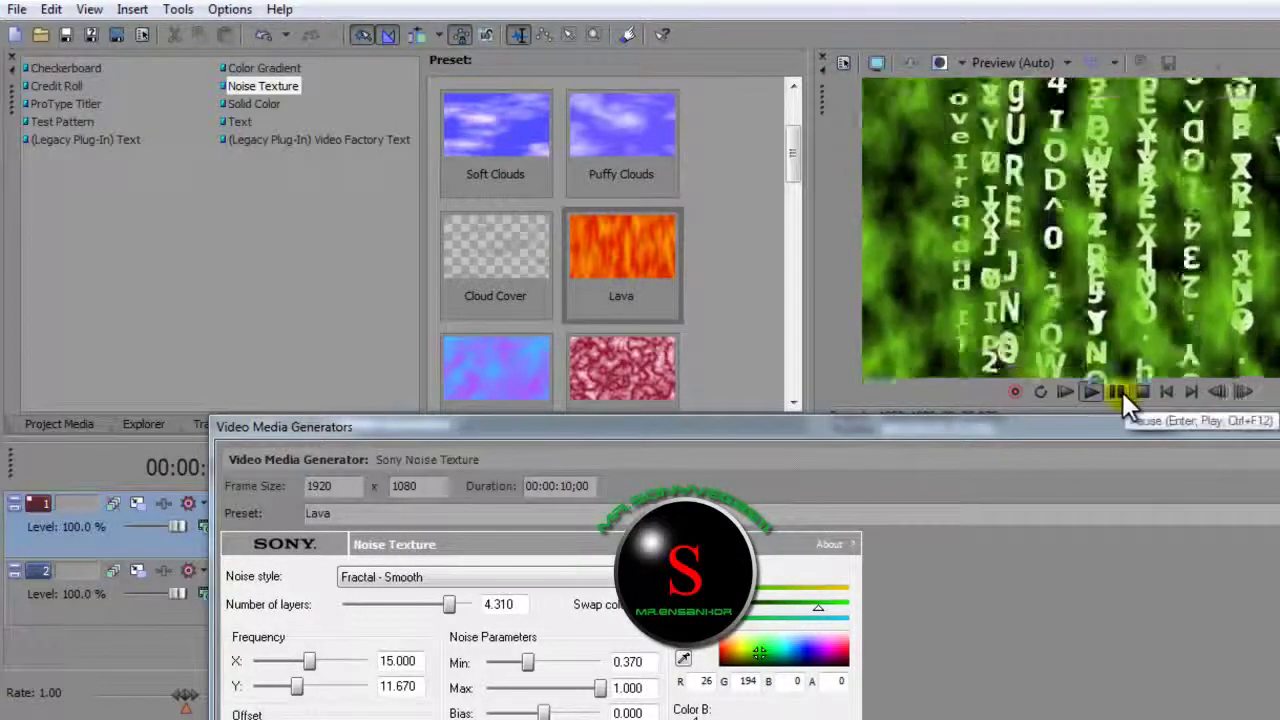
left_click(1121, 391)
left_click_drag(1261, 428, 773, 273)
left_click(961, 272)
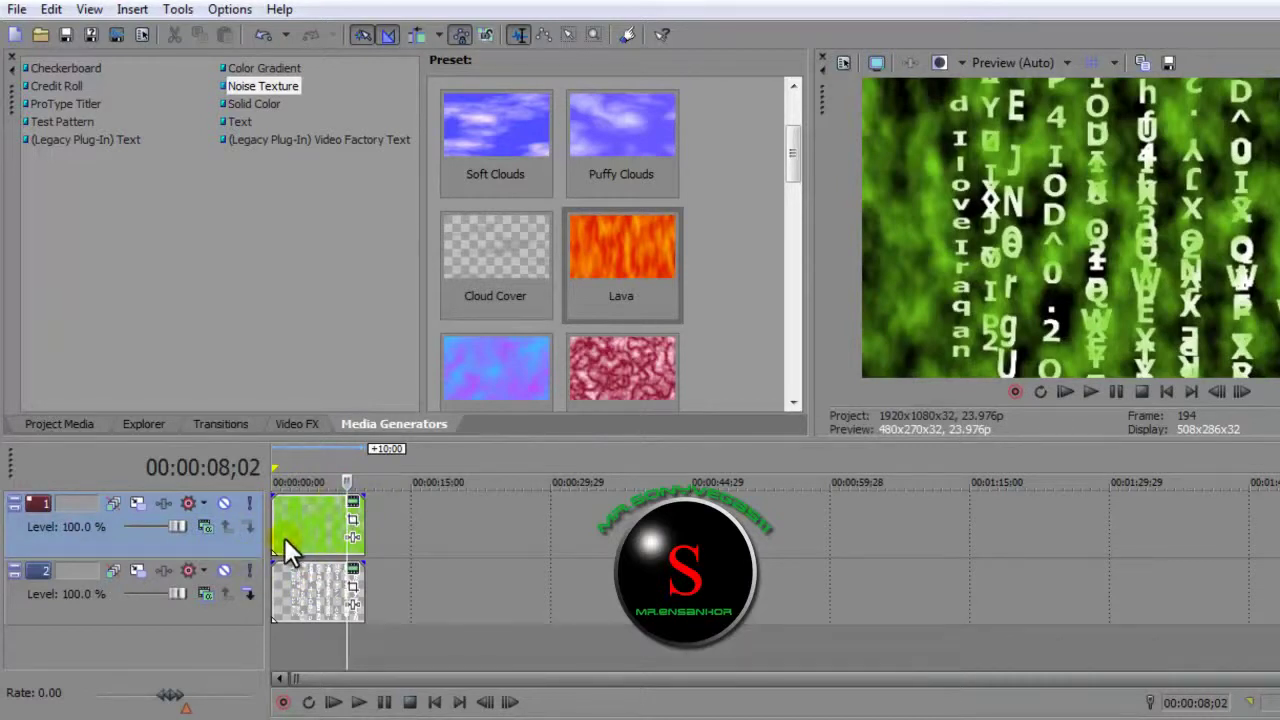
Step: Make the title track a compositing child of the noise texture track and set the parent's compositing mode to Multiply (Mask)
left_click(248, 594)
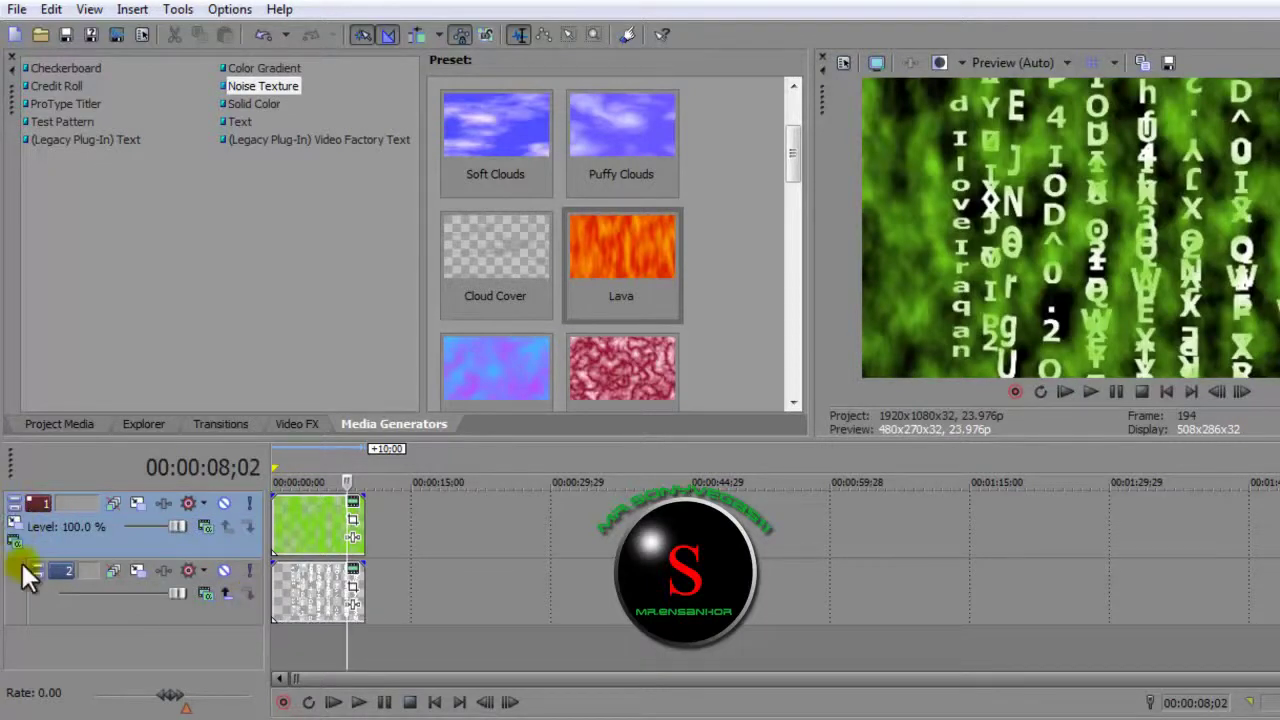
left_click(1170, 390)
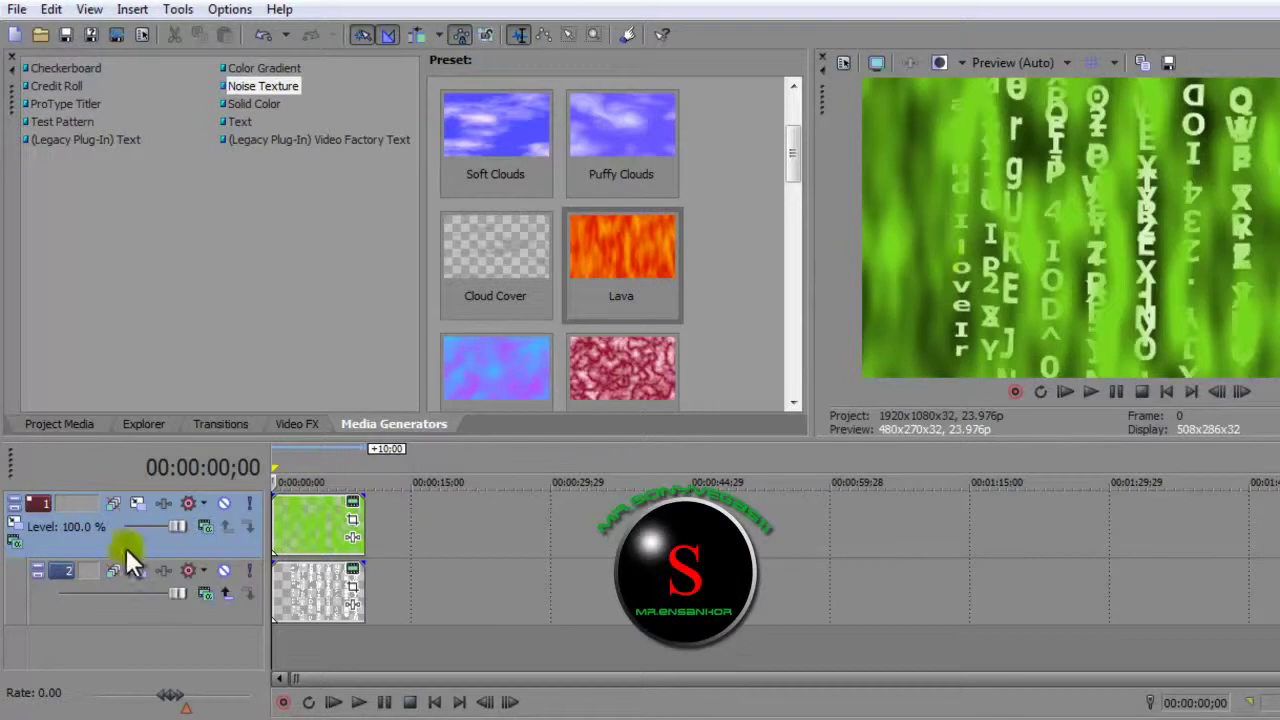
left_click(215, 526)
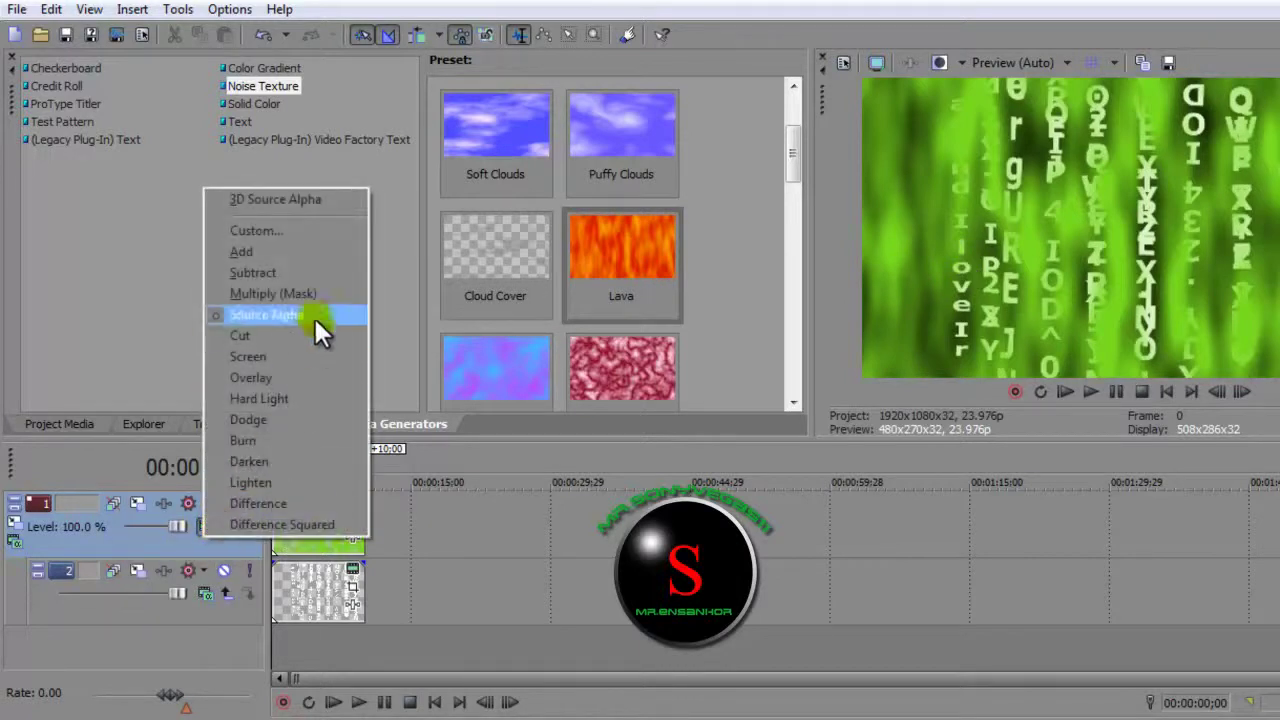
left_click(300, 294)
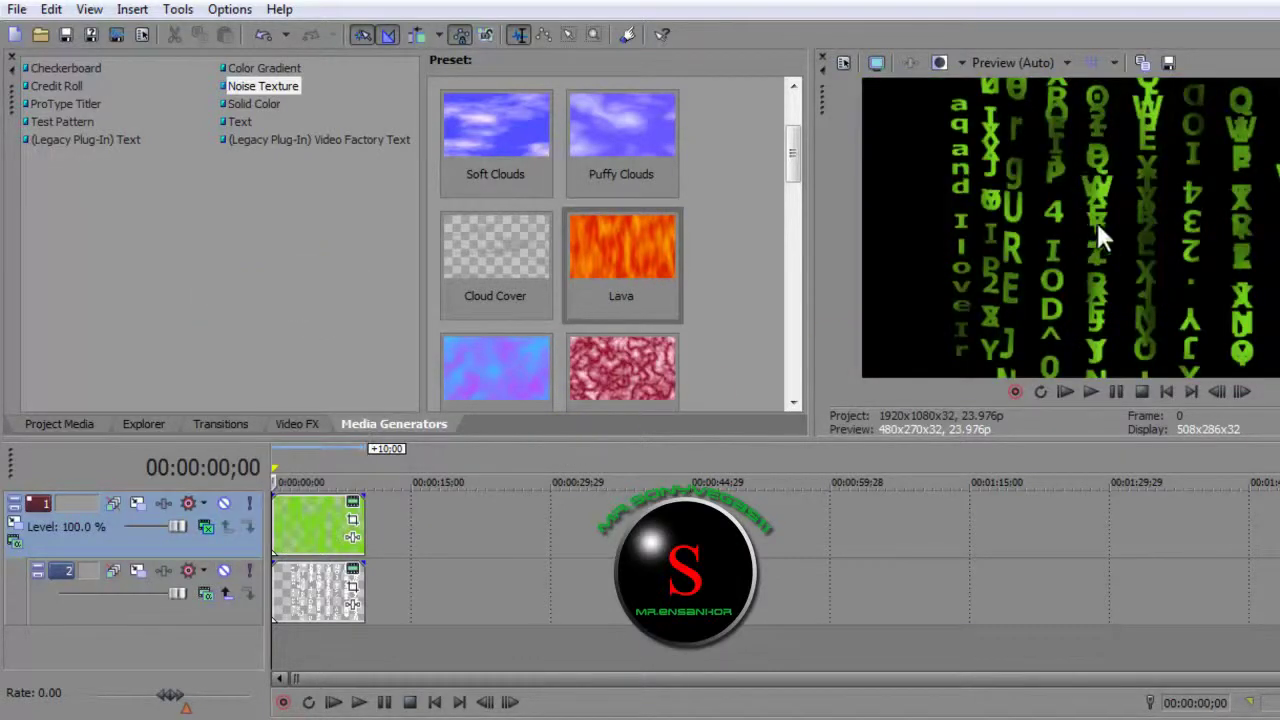
Step: Play back the masked Matrix text in the video preview and return to the project start
left_click(1091, 391)
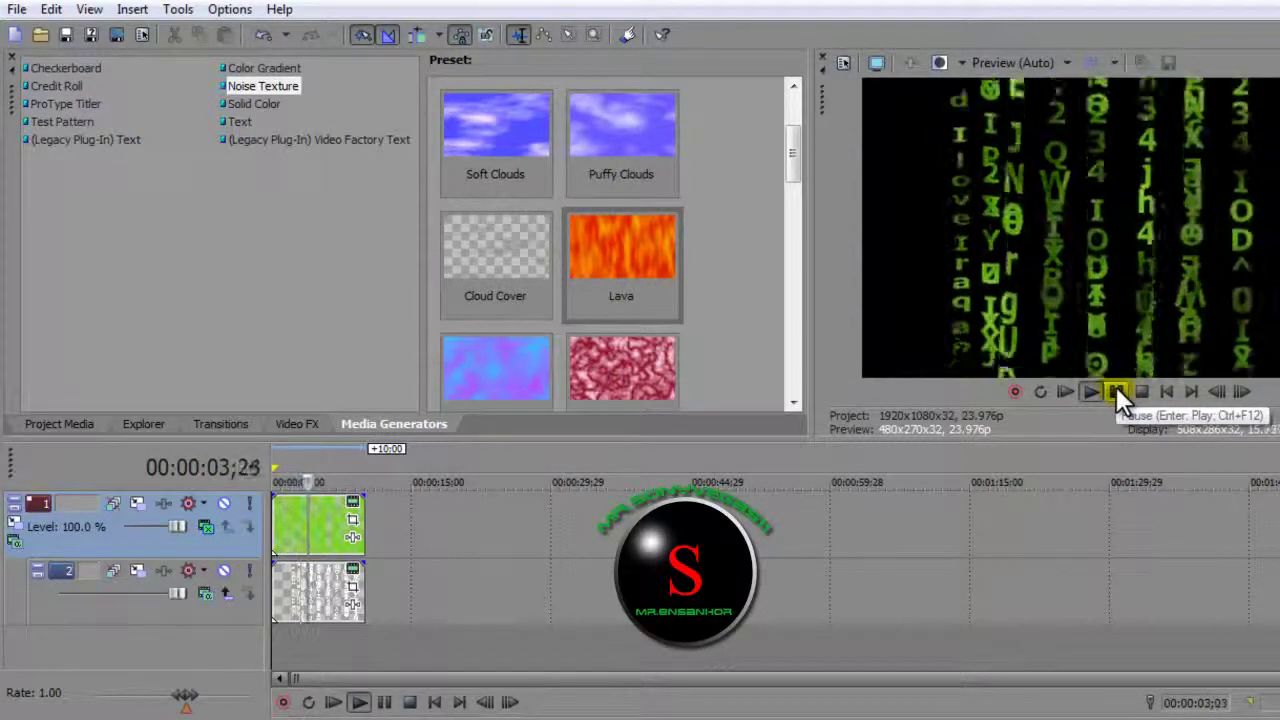
left_click(1167, 391)
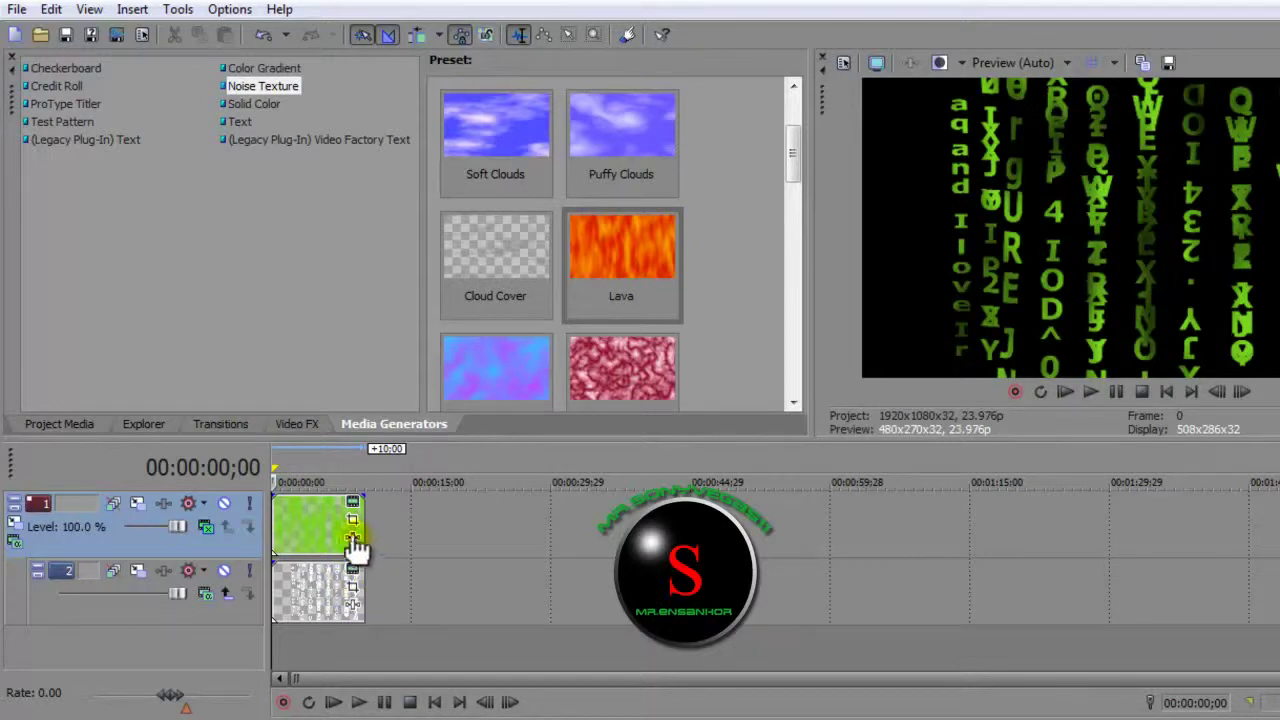
left_click(301, 428)
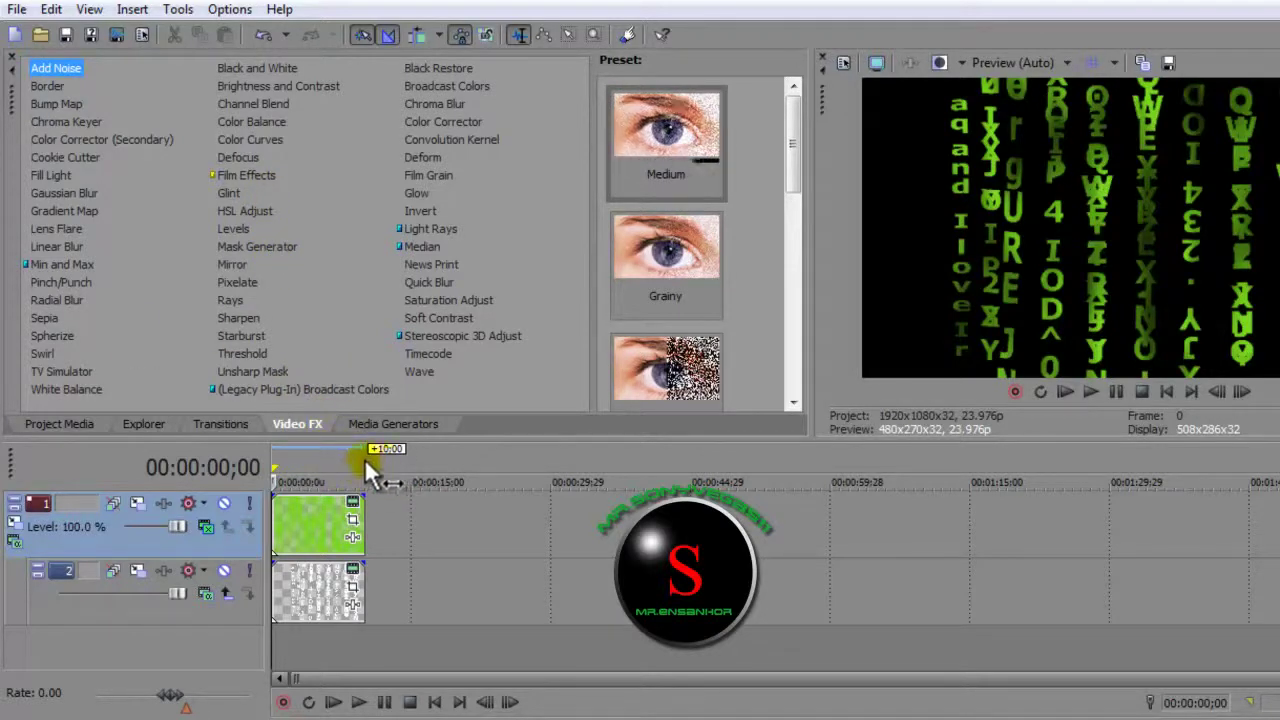
left_click(377, 429)
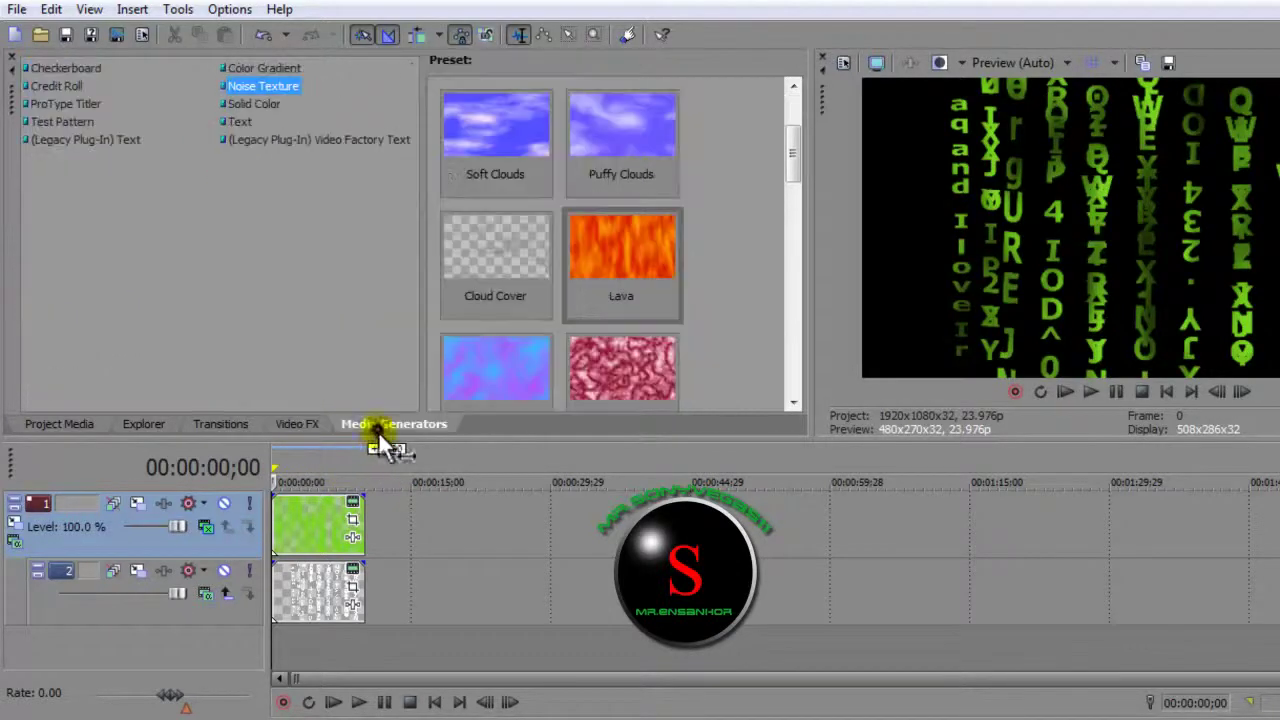
Step: Add the Sony Glint and Sony Glow effects to the ProType Titler event on track 2
left_click(355, 605)
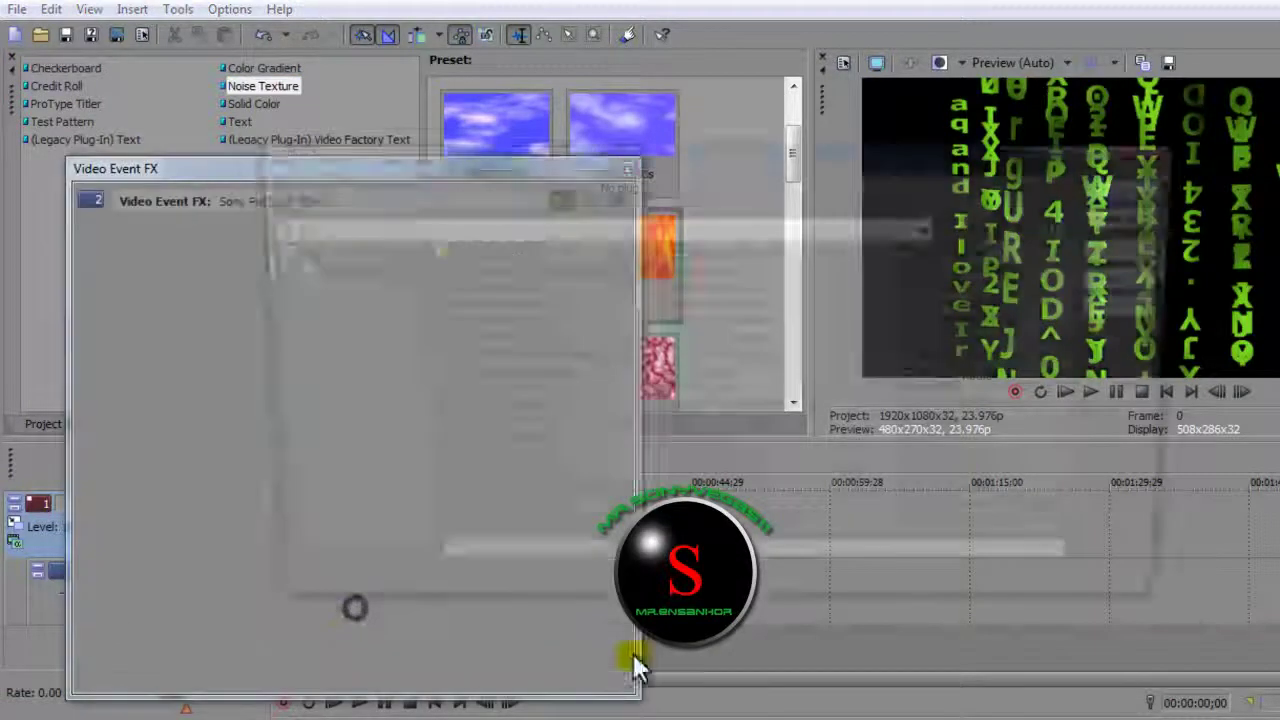
left_click_drag(593, 160, 403, 185)
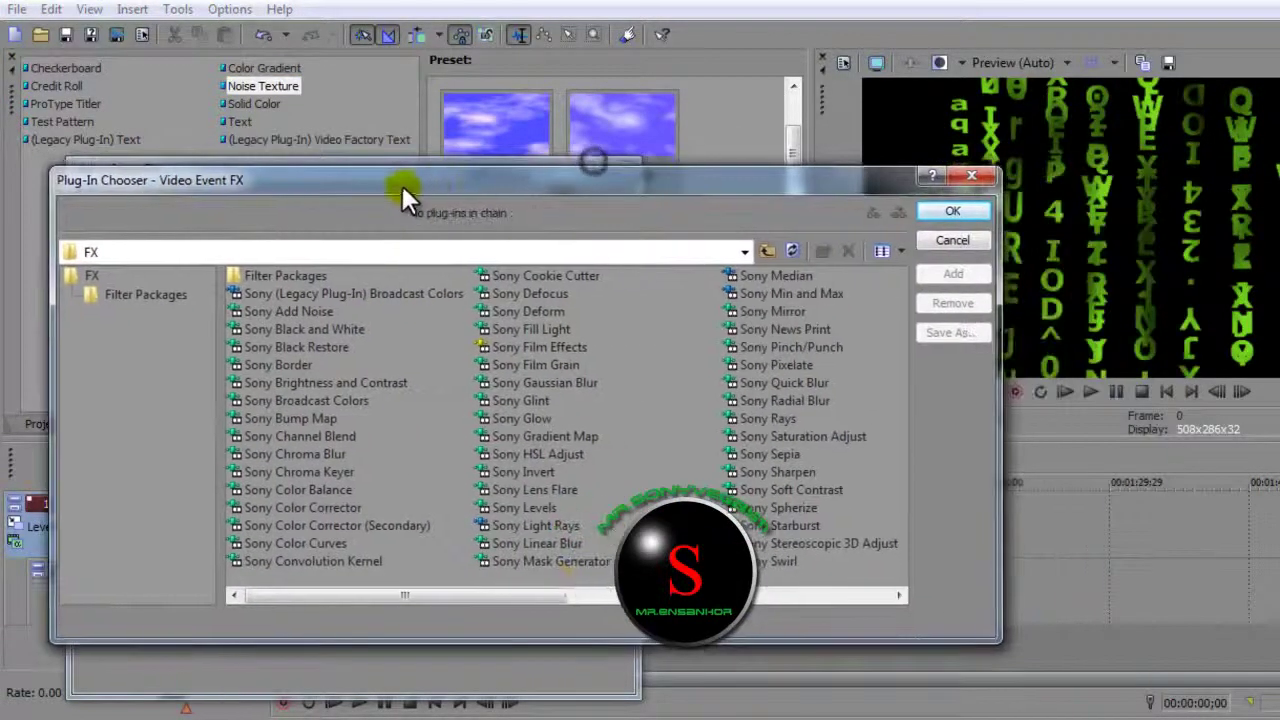
left_click(521, 404)
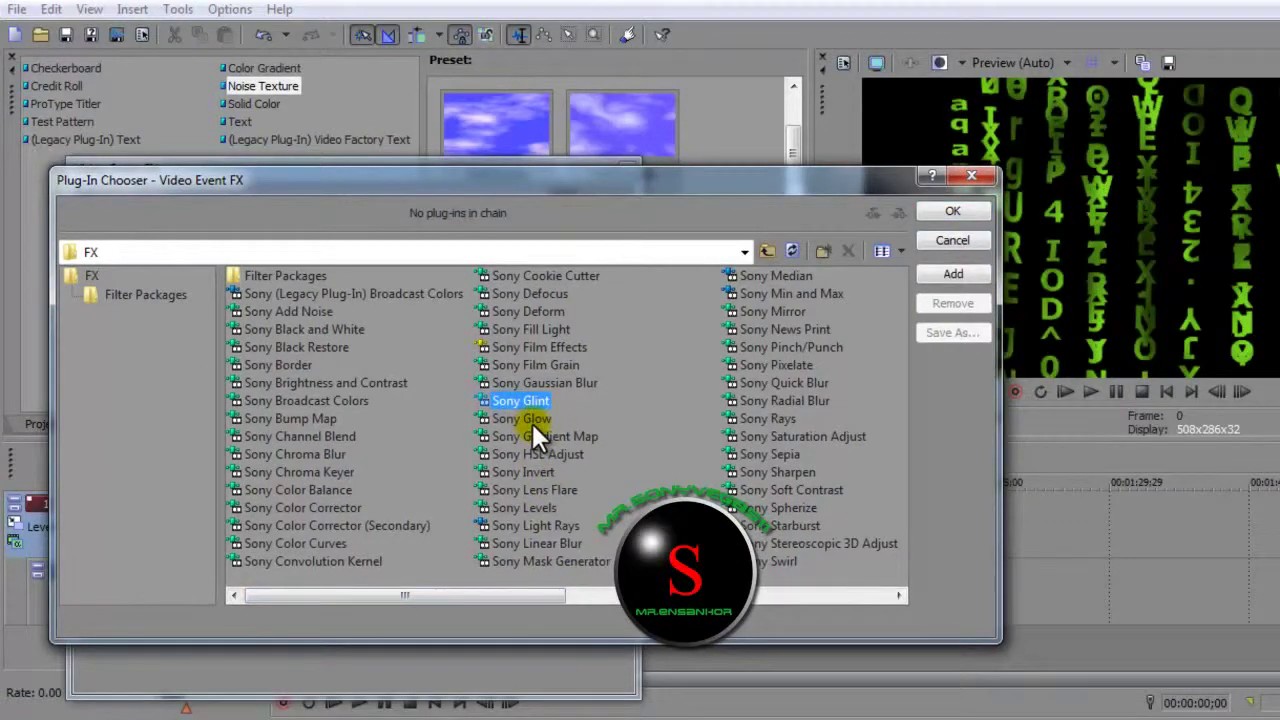
left_click(526, 417, "ctrl")
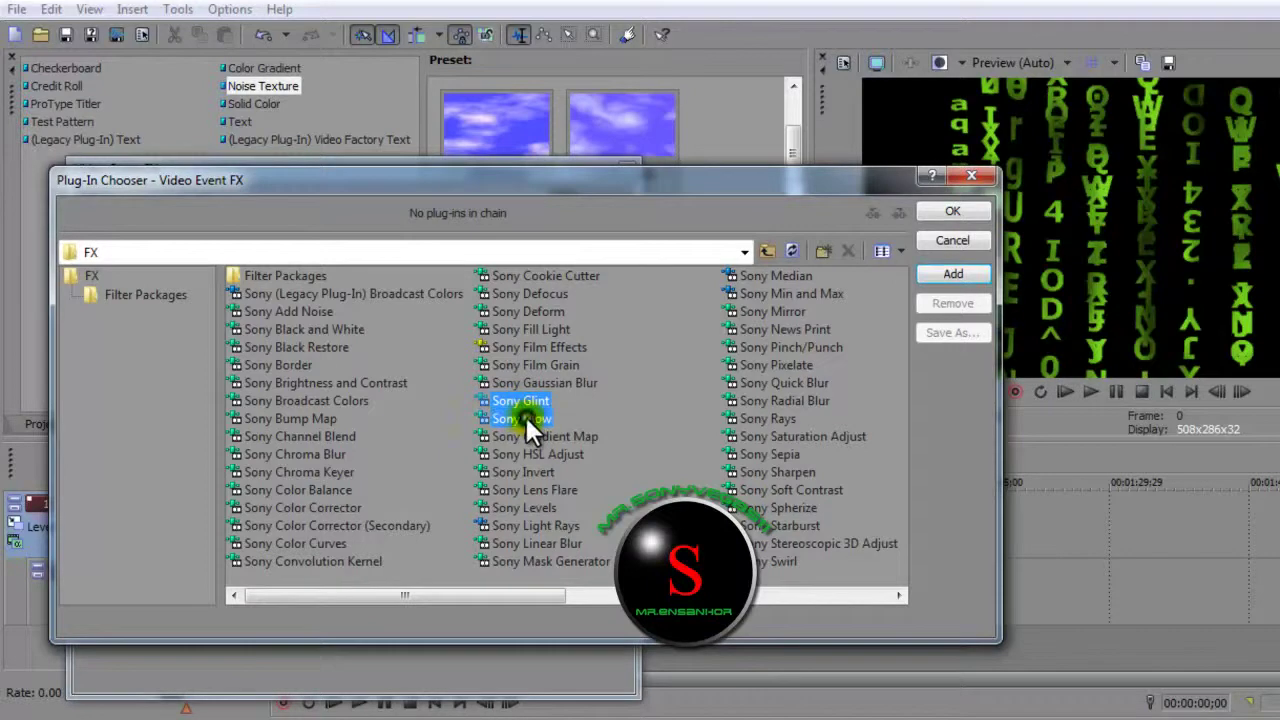
left_click(953, 273)
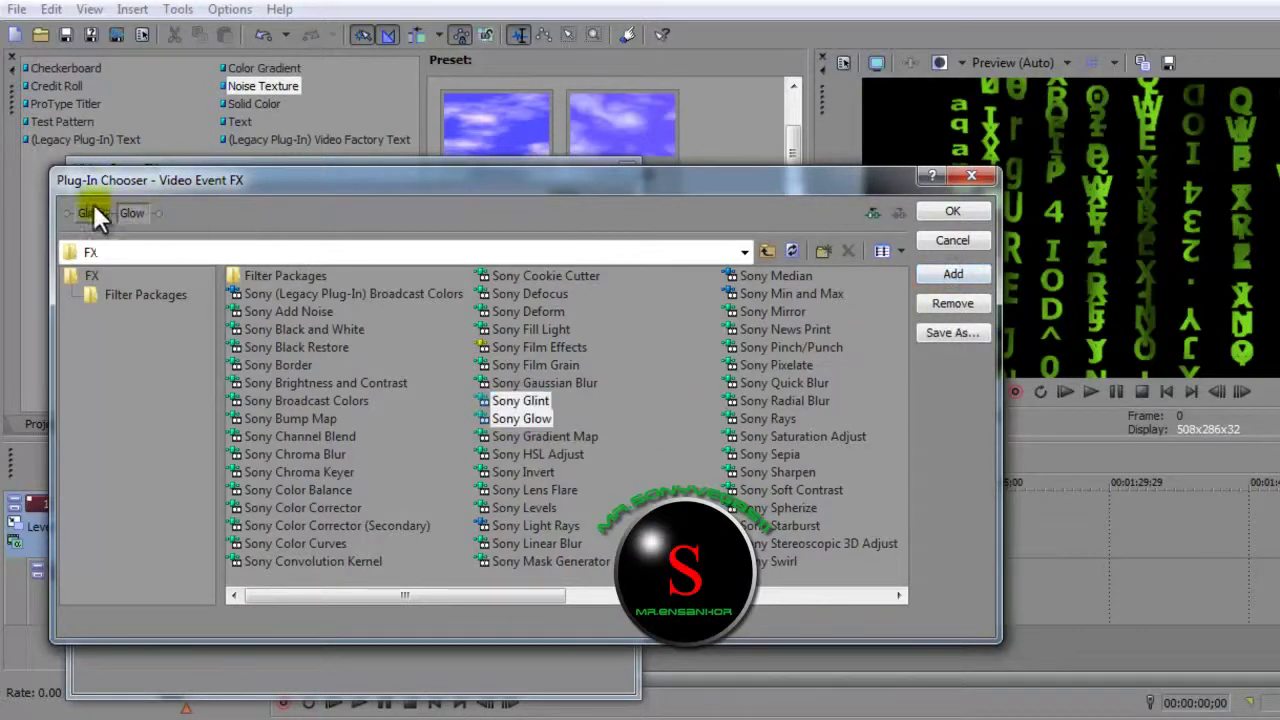
left_click(953, 211)
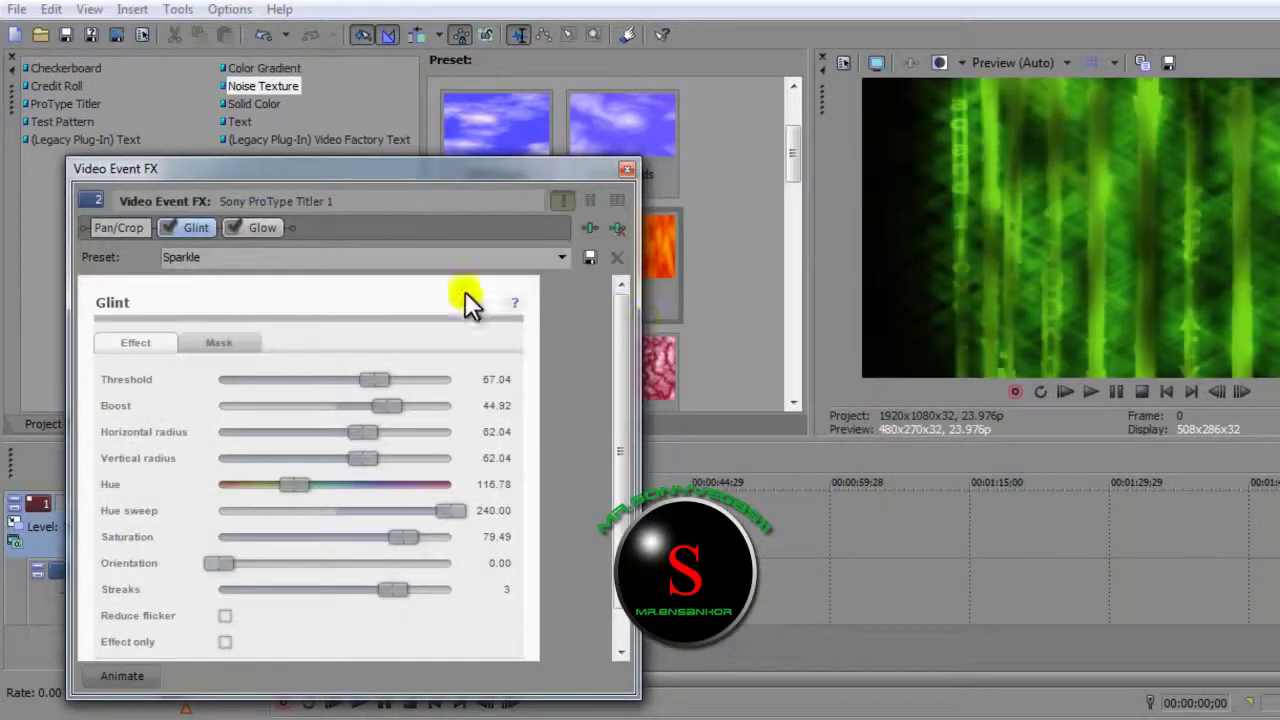
Step: Set the Glow effect's glow percent to 0.091, intensity to 2.120 and color to green with R 115, G 231, B 40
left_click(242, 229)
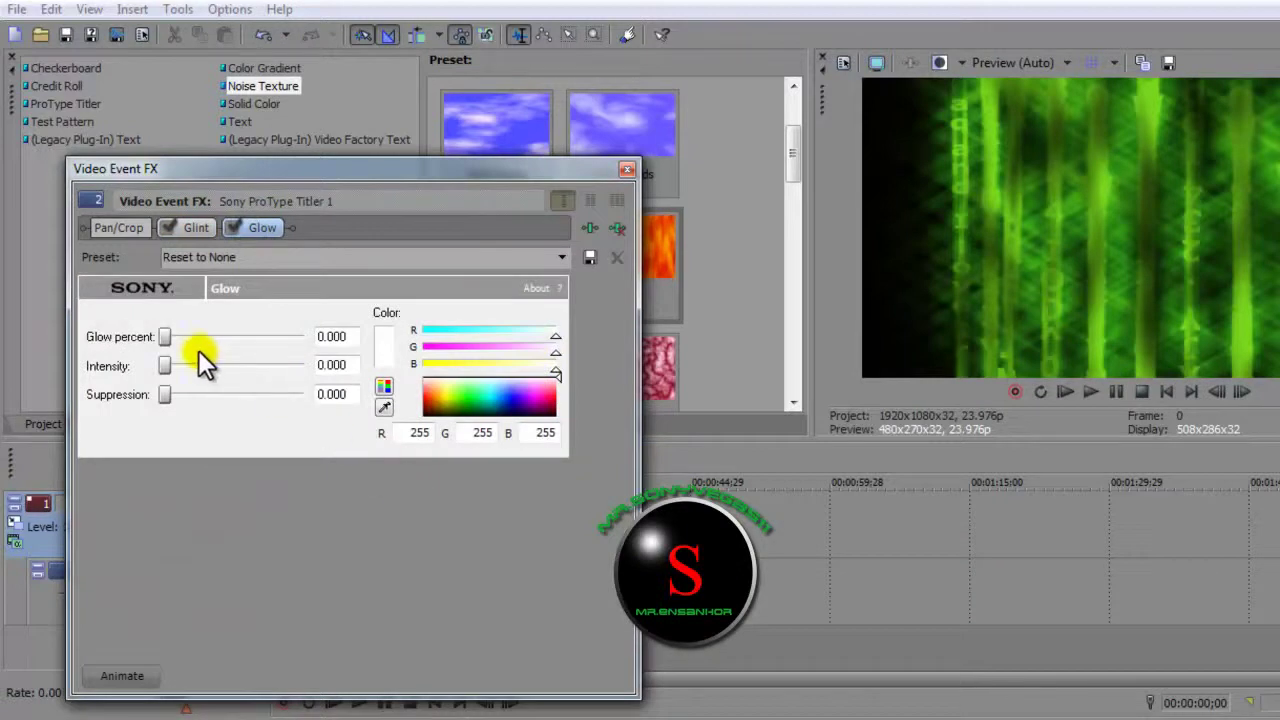
left_click_drag(169, 340, 178, 340)
mouse_move(333, 337)
left_mouse_down()
mouse_move(374, 345)
mouse_move(352, 340)
left_mouse_up()
type("91")
key("Return")
left_click_drag(169, 366, 167, 396)
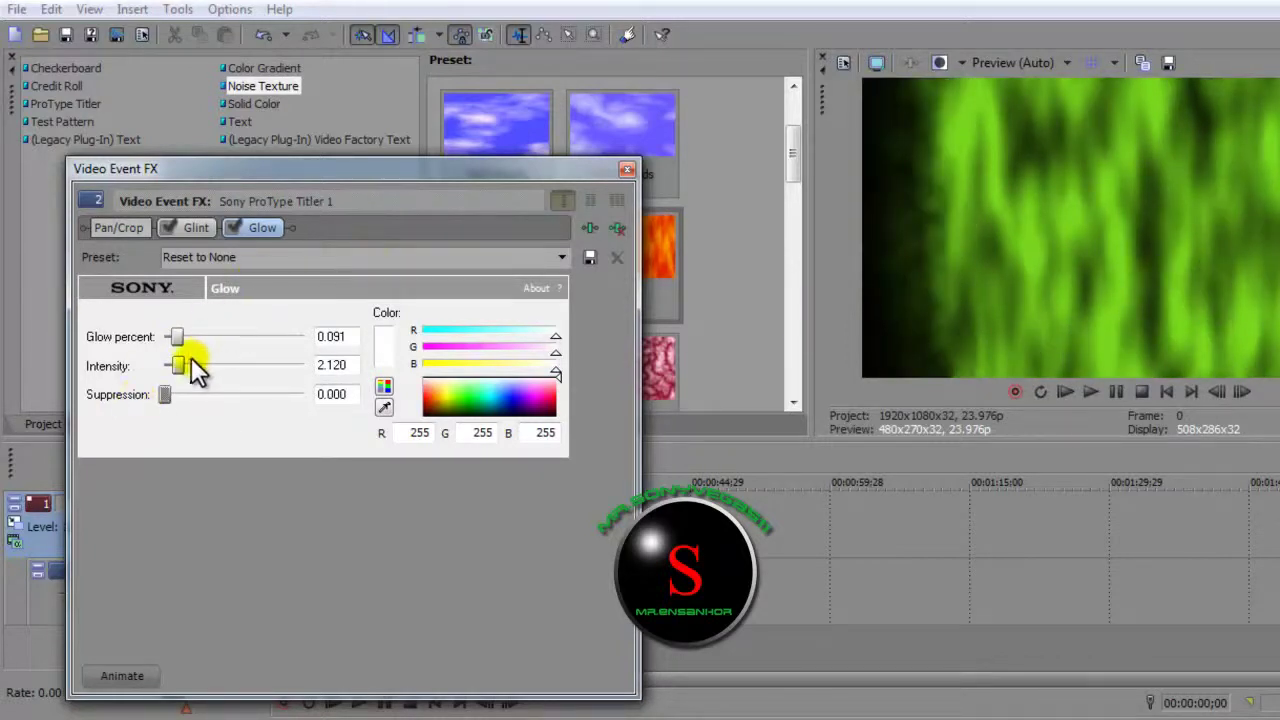
left_click_drag(458, 383, 461, 395)
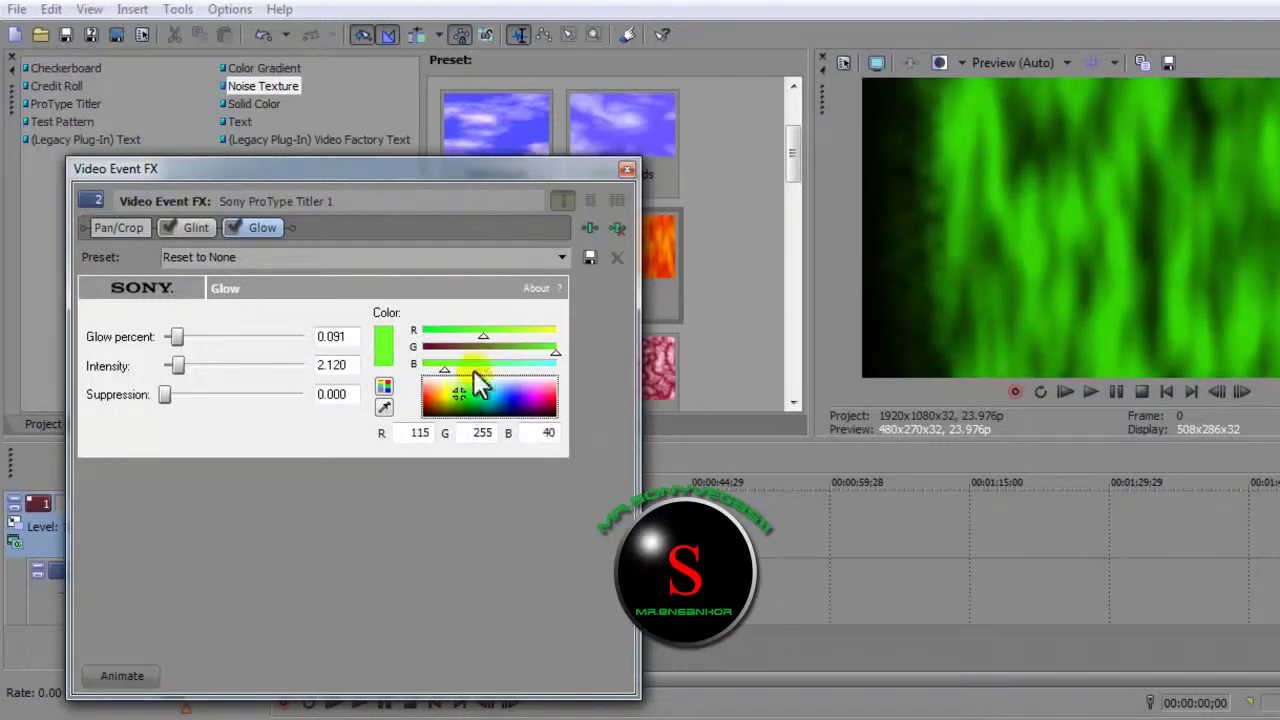
mouse_move(555, 353)
left_mouse_down()
mouse_move(530, 355)
mouse_move(543, 355)
left_mouse_up()
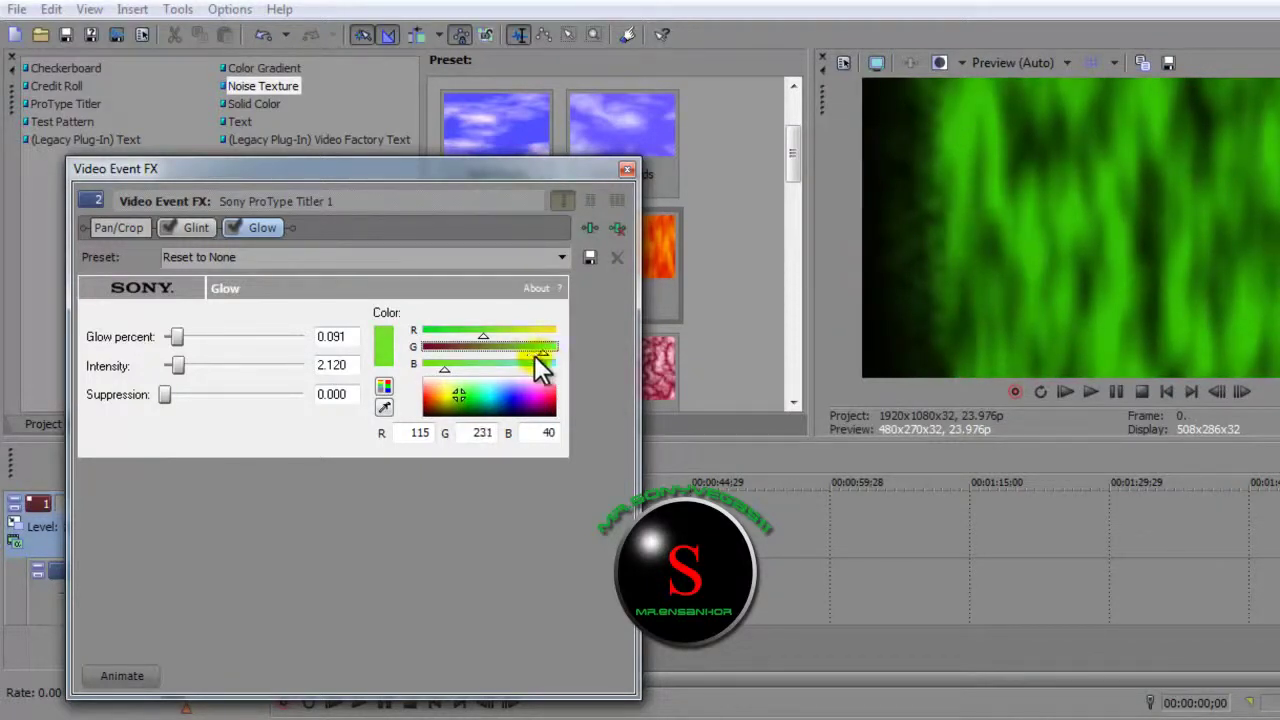
Step: Set the Glint effect's Boost to -22.96, Horizontal radius to 18.15, Streaks to 1 and Orientation to 141.72
left_click(195, 228)
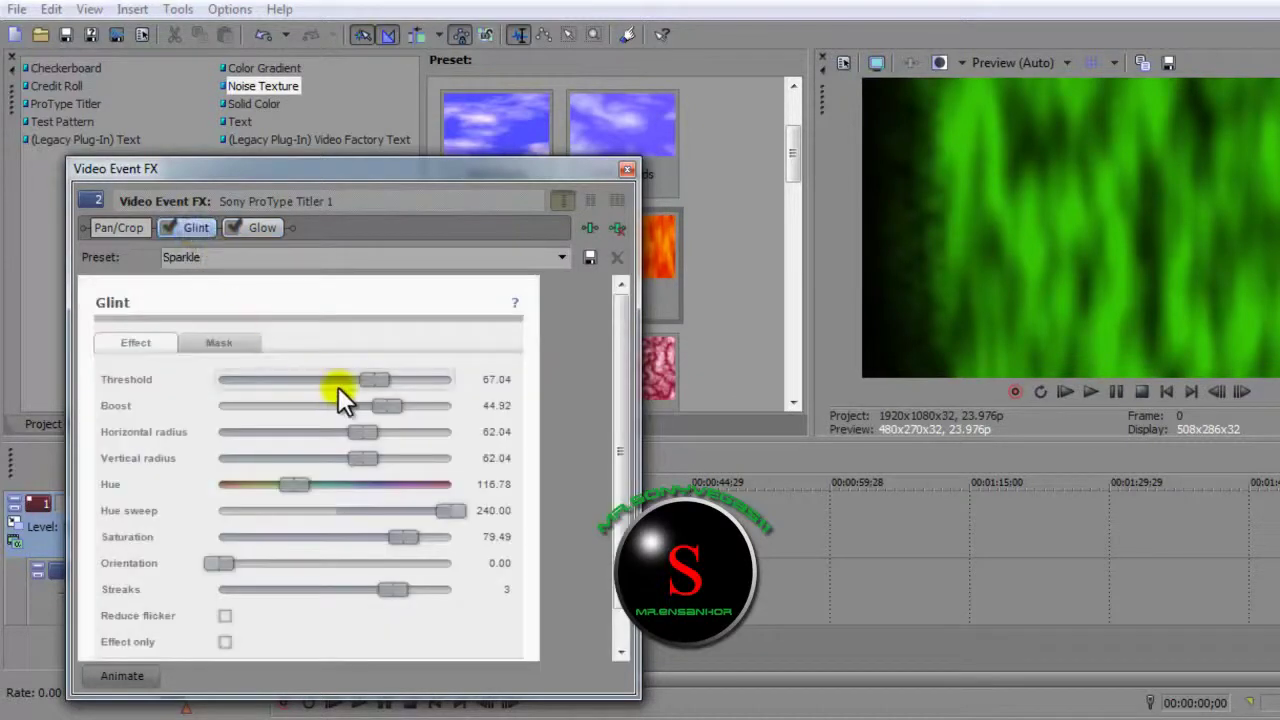
left_click_drag(387, 404, 287, 408)
left_click_drag(354, 434, 236, 435)
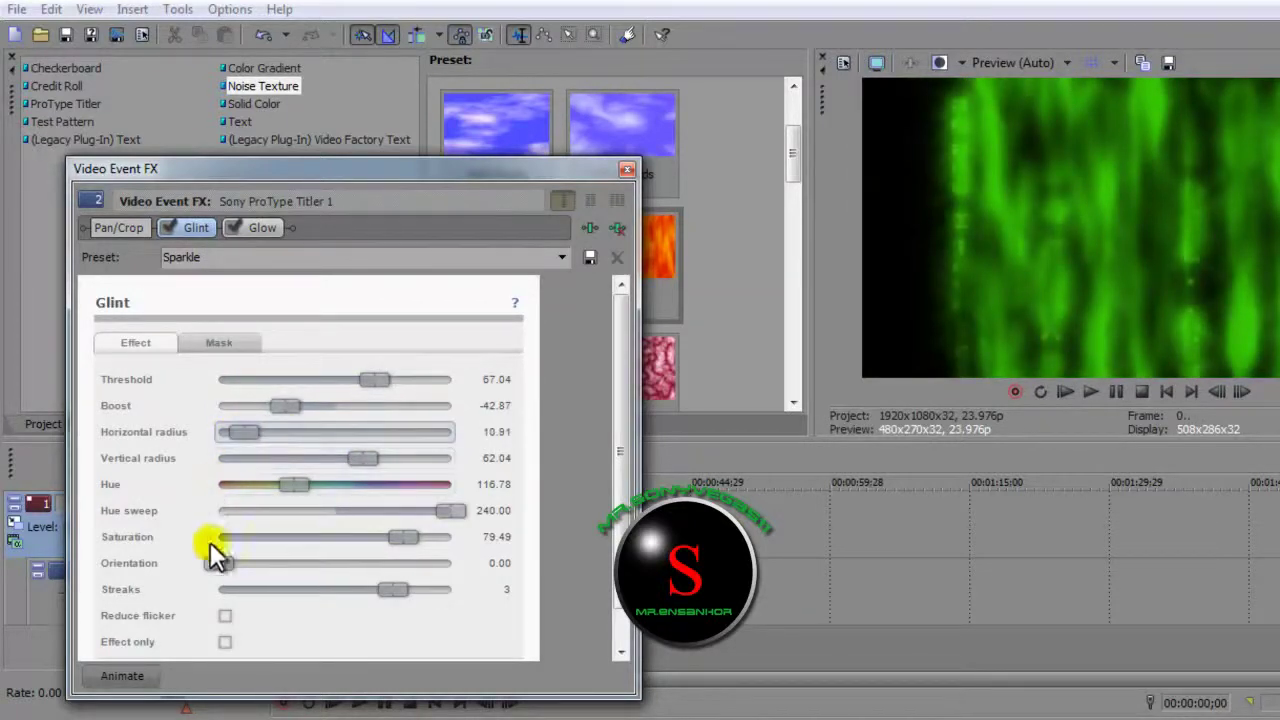
left_click_drag(388, 589, 296, 589)
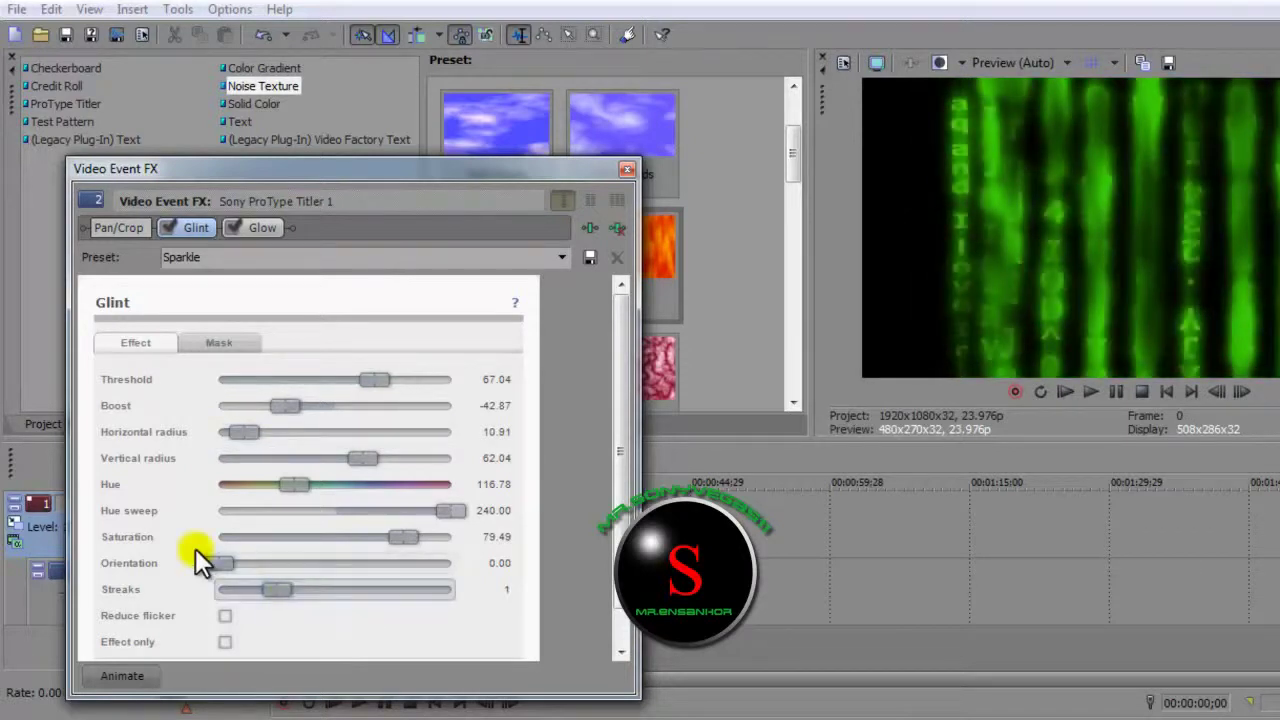
left_click_drag(214, 556, 300, 558)
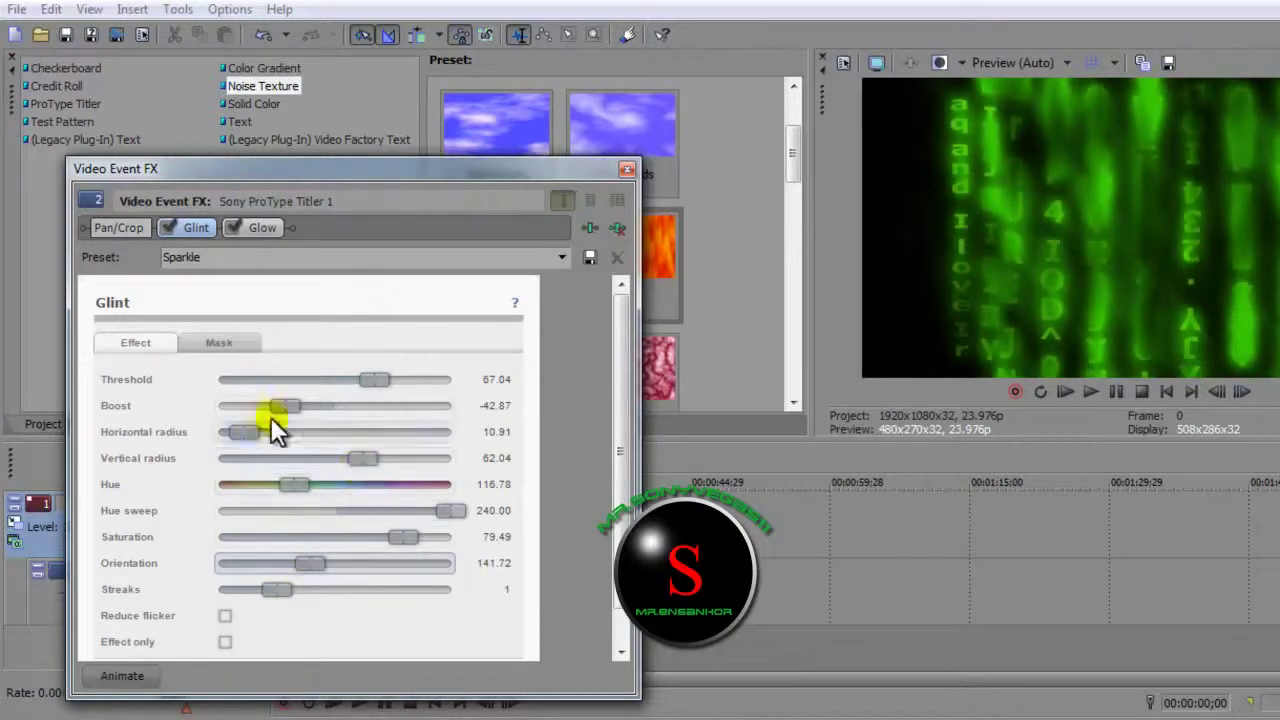
mouse_move(291, 409)
left_mouse_down()
mouse_move(260, 433)
mouse_move(310, 405)
left_mouse_up()
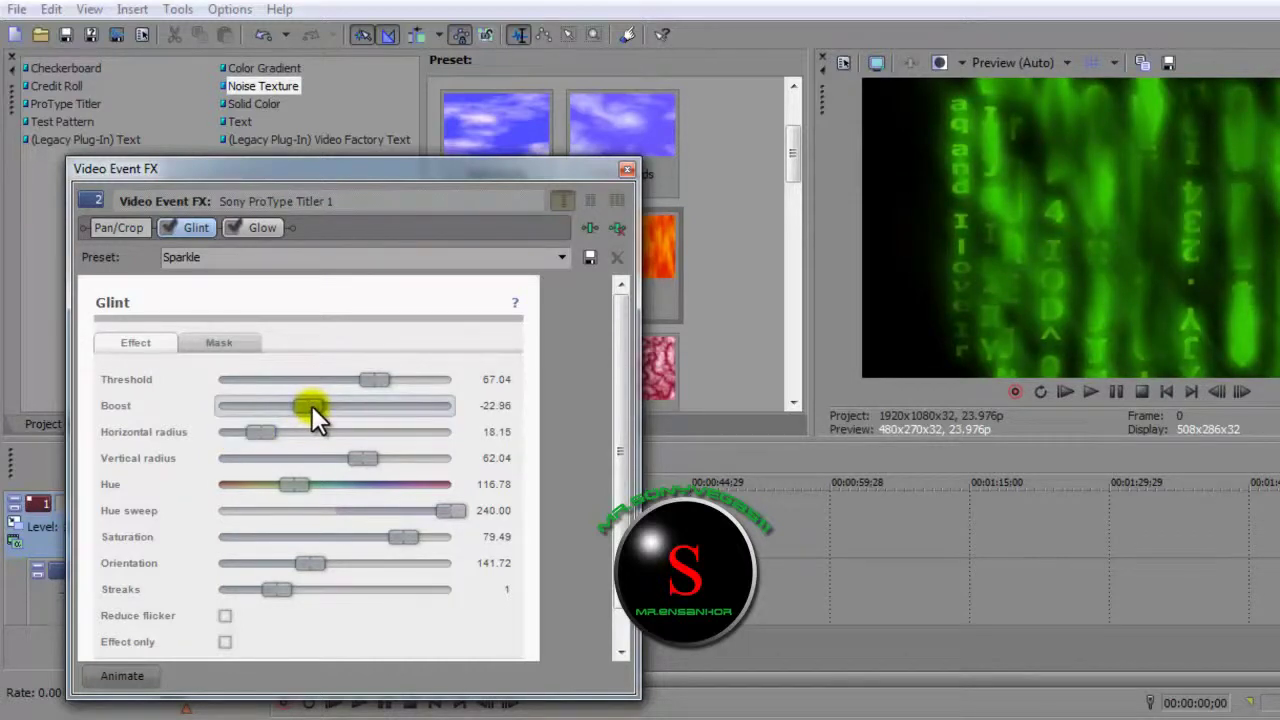
Step: Add Sony Gaussian Blur with horizontal range 0.004, vertical range 0.005 and only Green and Alpha channels, and close the effects window
left_click(592, 231)
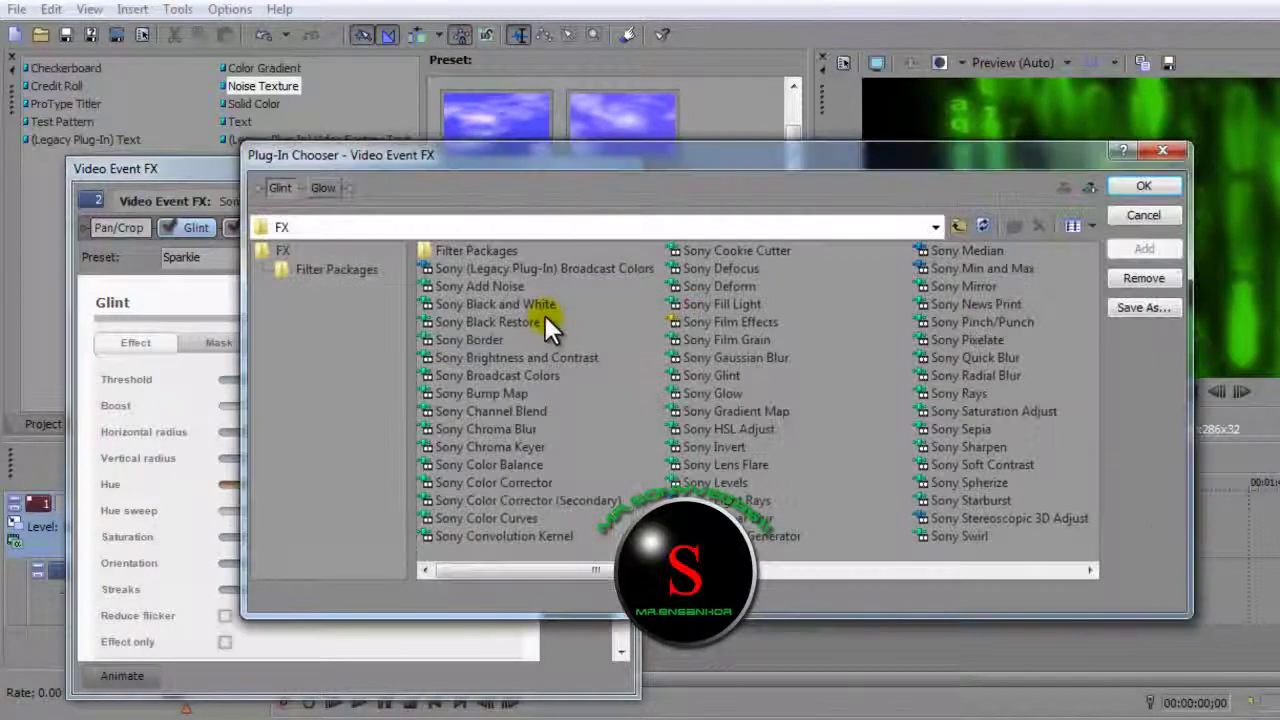
left_click(732, 357)
left_click(1145, 249)
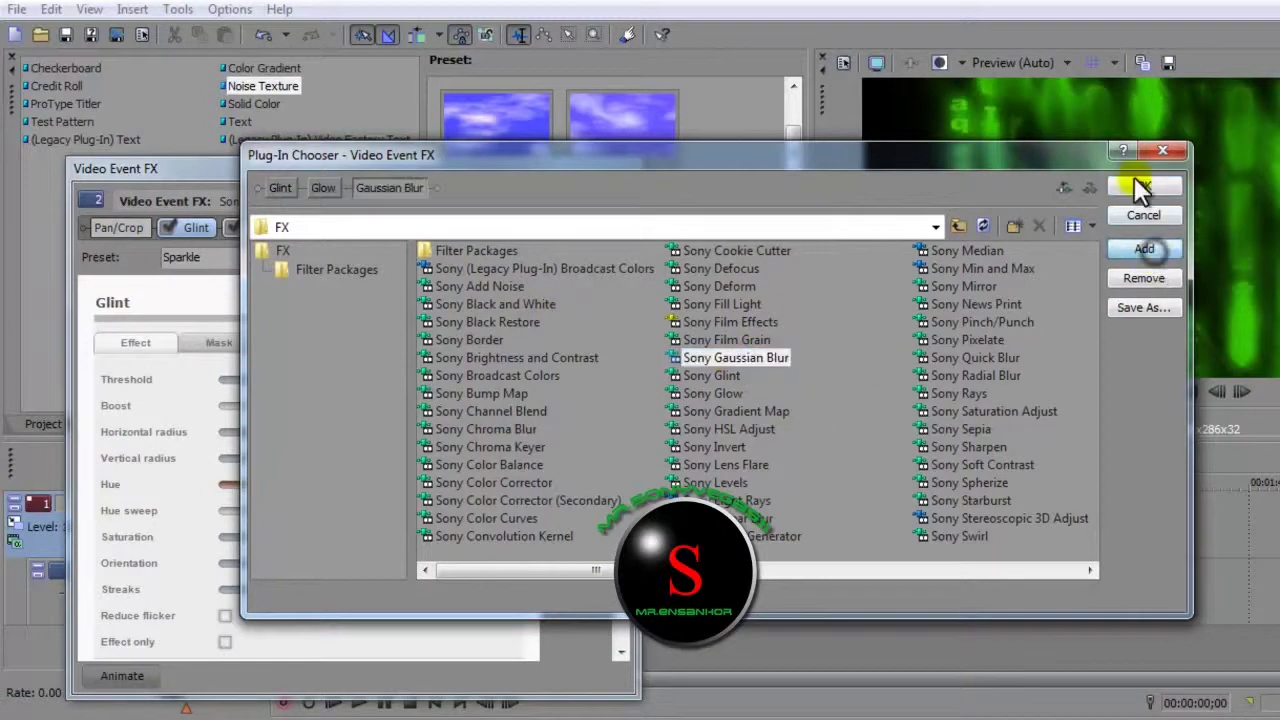
left_click(1143, 187)
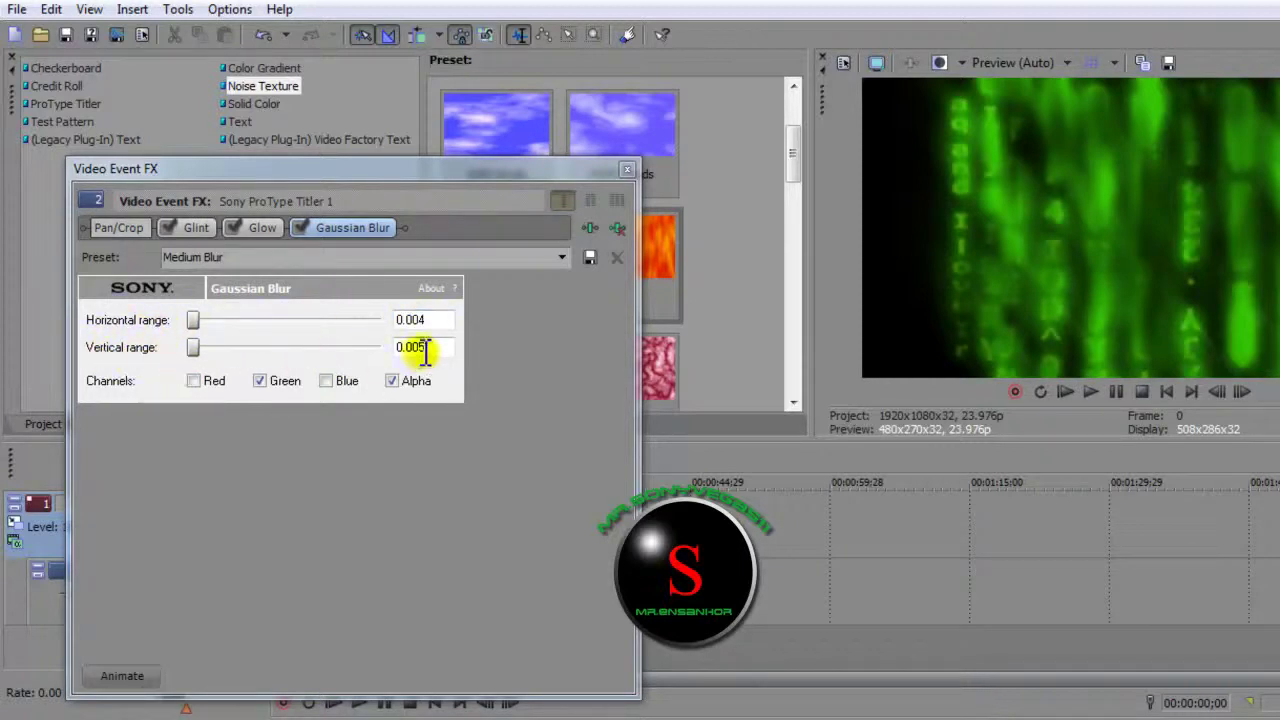
left_click(627, 169)
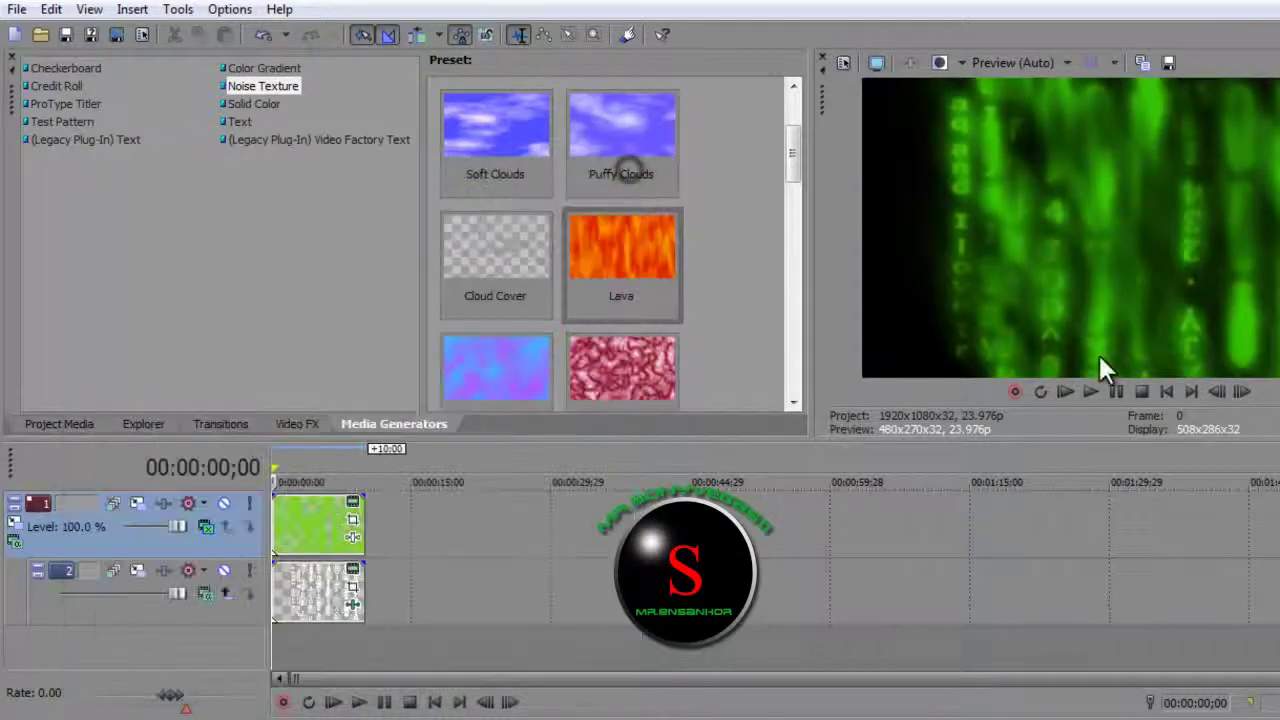
Step: Play back the glowing, blurred Matrix text in the video preview and return to the project start
left_click(1099, 392)
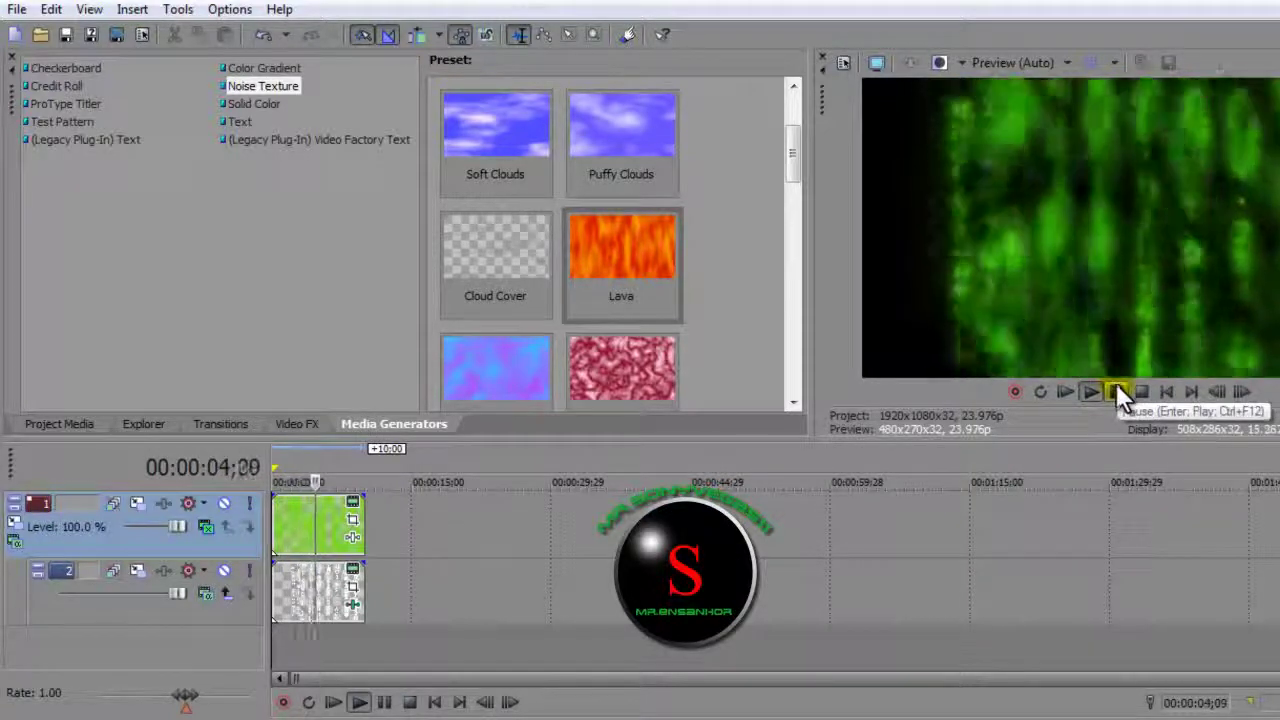
left_click(1116, 386)
left_click(1161, 387)
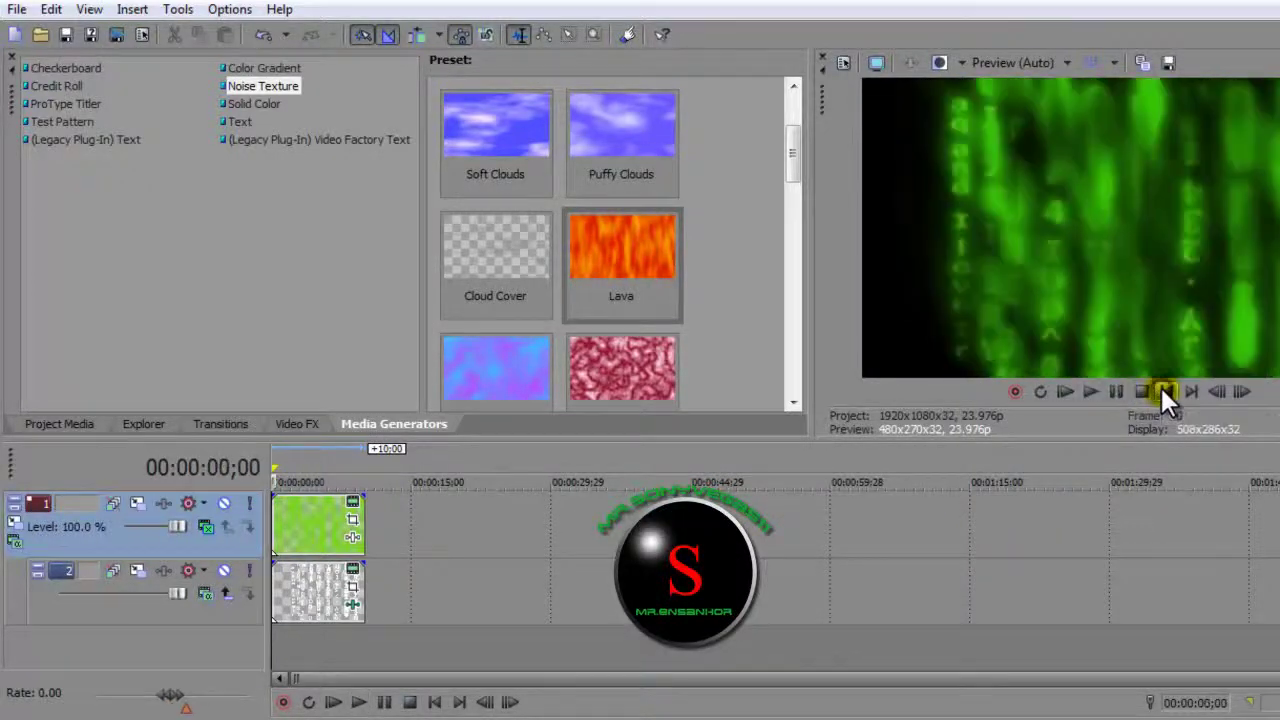